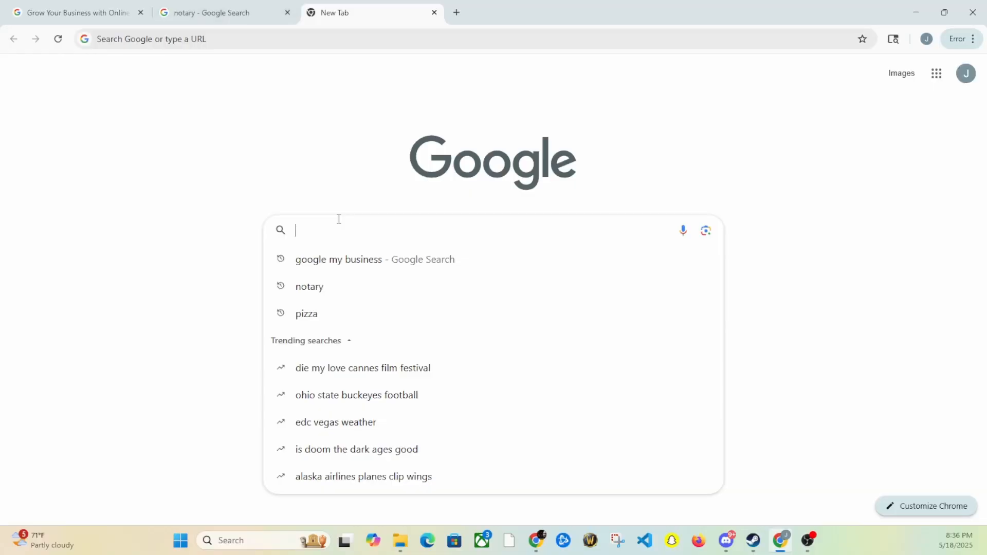
Search 'google my business' and start a new profile from the Get Listed on Google page
{"action": "left_click", "coordinate": [315, 272]}
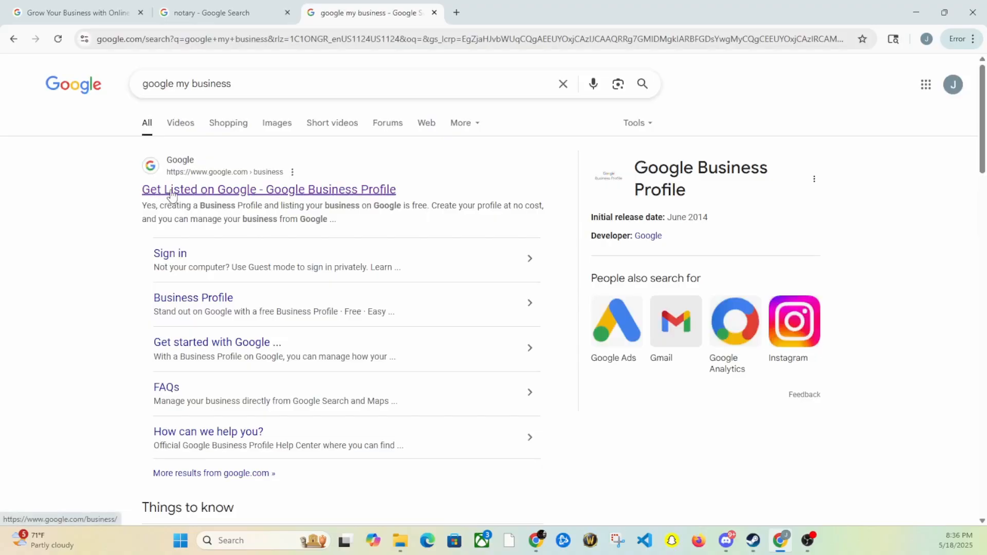
{"action": "left_click", "coordinate": [234, 191]}
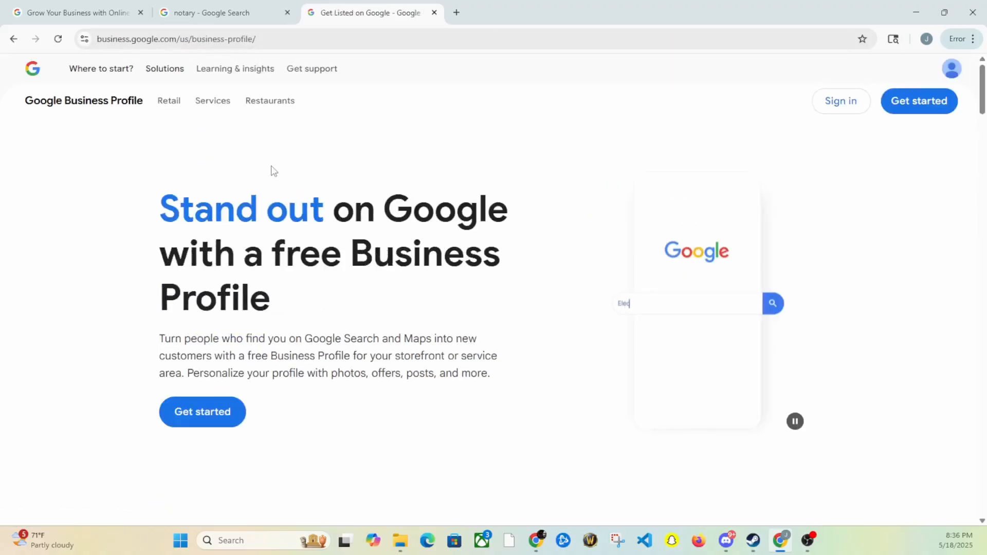
{"action": "left_click", "coordinate": [200, 419]}
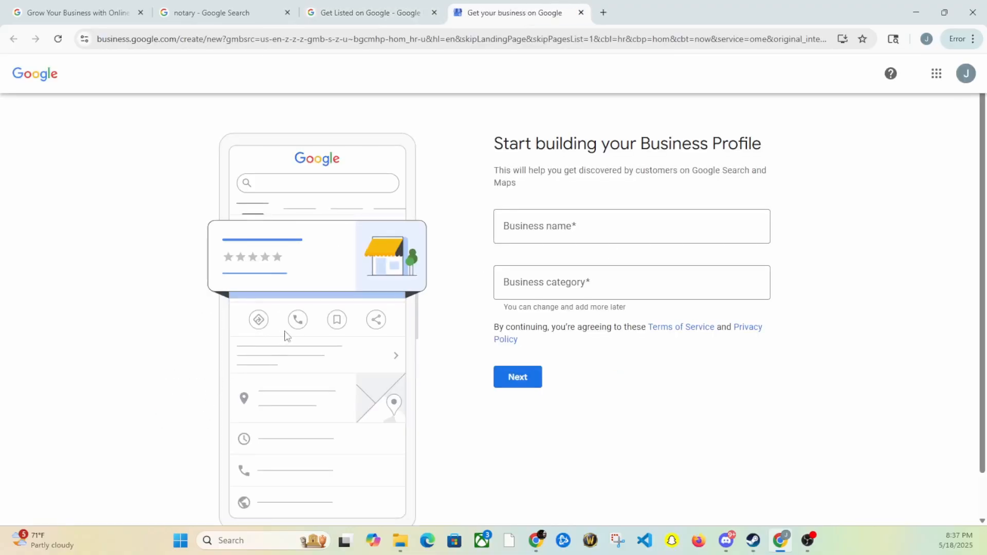
Enter JJ Notary as business name, choose Notary public as category, and continue
{"action": "left_click", "coordinate": [634, 212]}
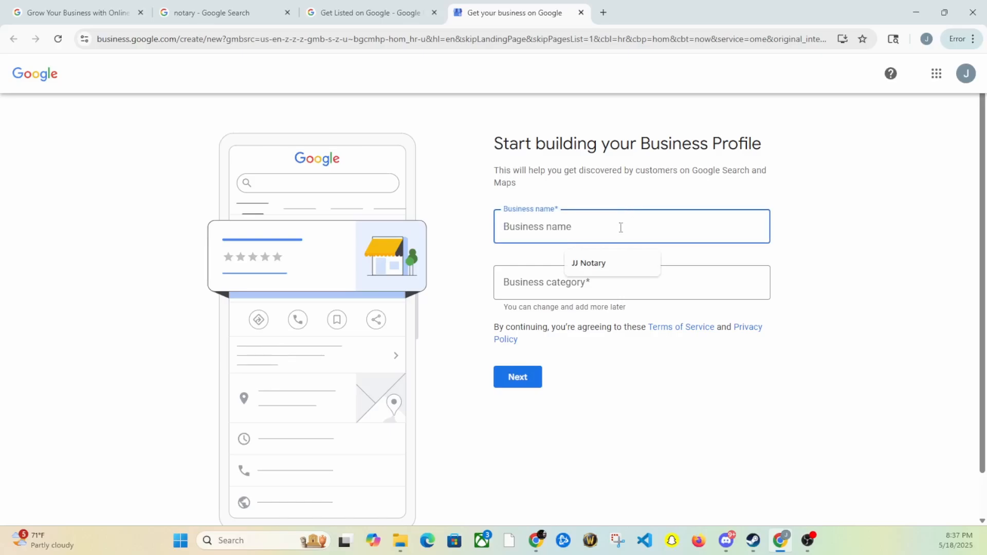
{"action": "left_click", "coordinate": [622, 266]}
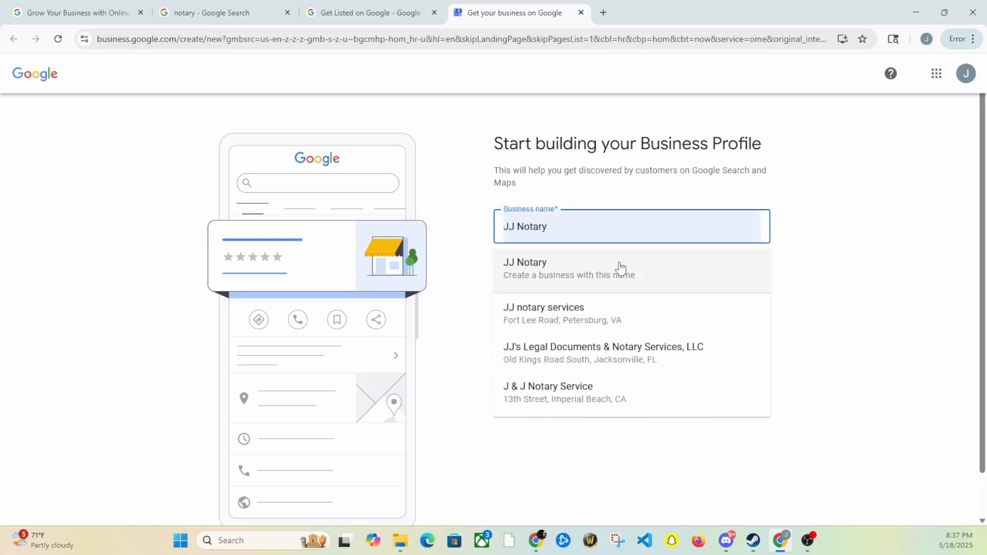
{"action": "left_click", "coordinate": [585, 275]}
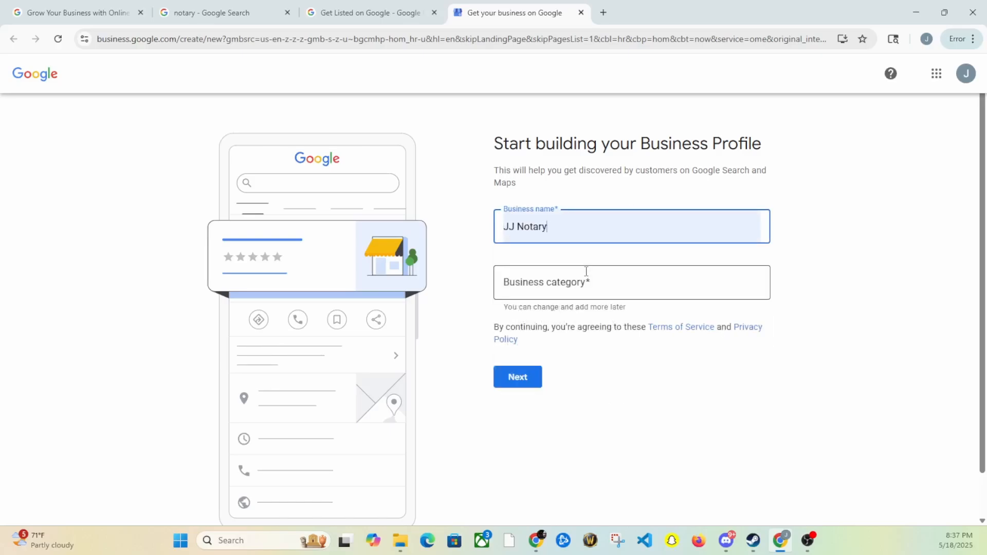
{"action": "left_click", "coordinate": [532, 290]}
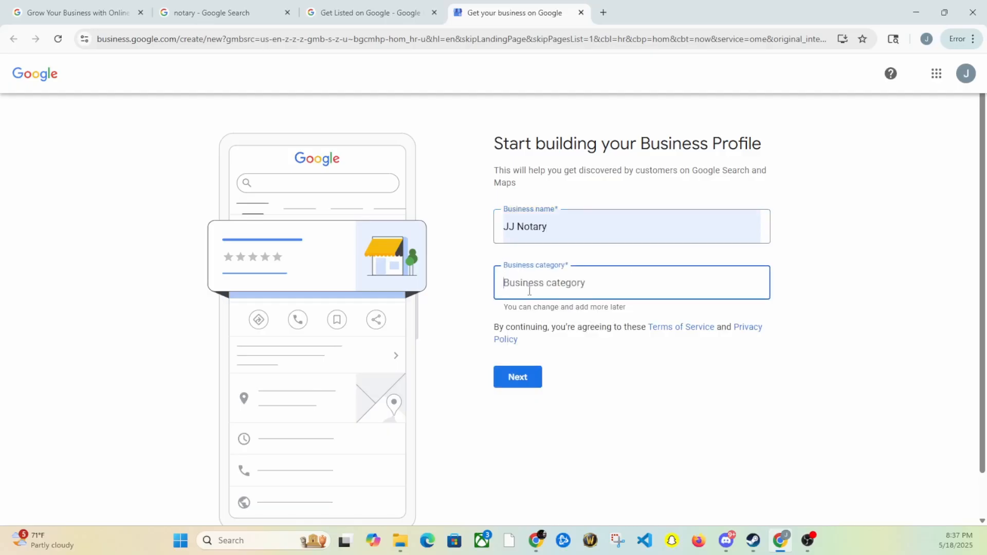
{"action": "type", "text": "not"}
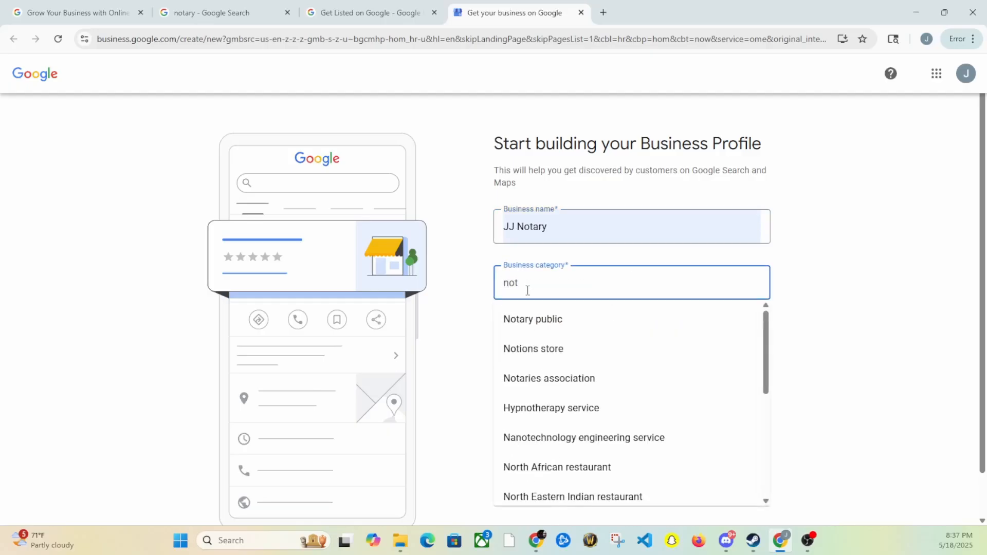
{"action": "left_click", "coordinate": [526, 322]}
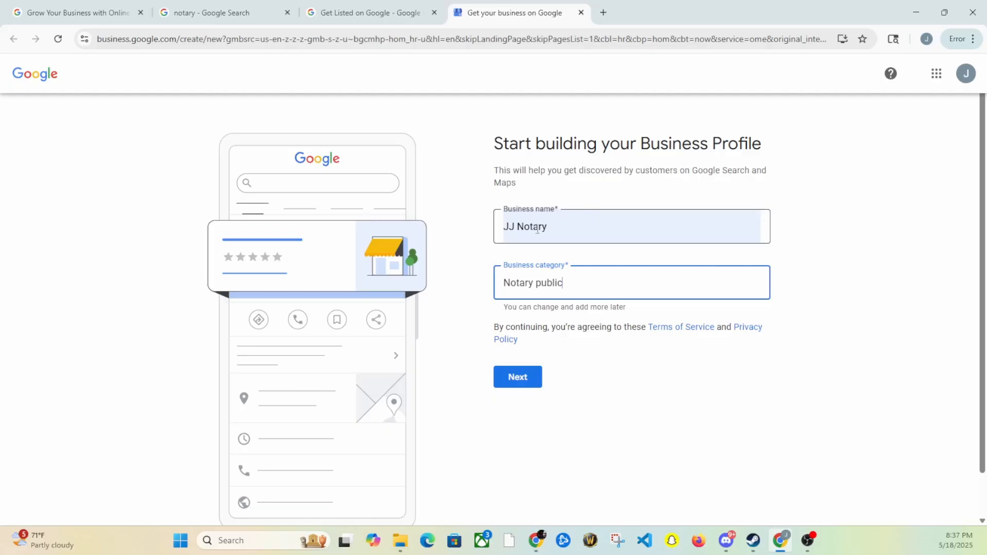
{"action": "left_click", "coordinate": [517, 378]}
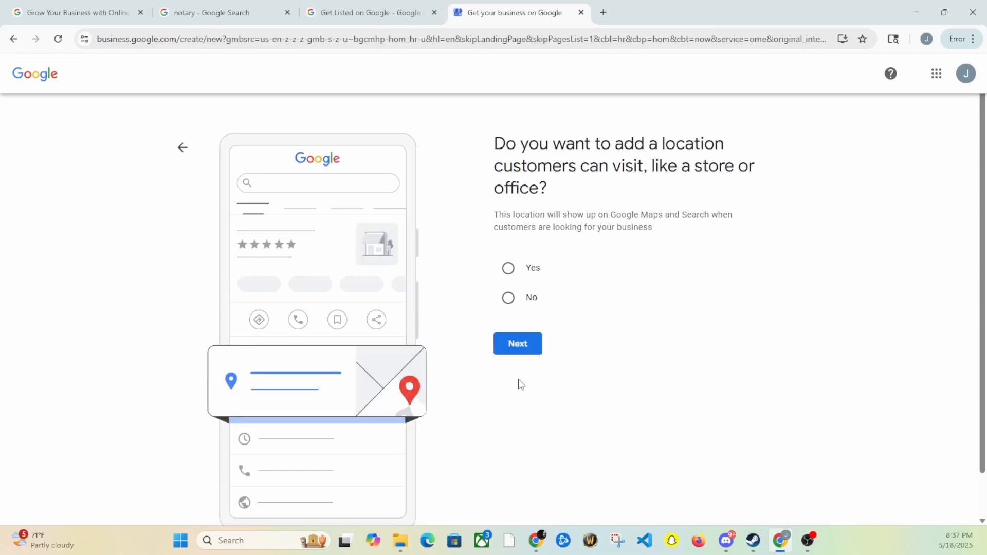
Answer No to having a location customers can visit, then continue
{"action": "left_click", "coordinate": [510, 301]}
{"action": "left_click", "coordinate": [522, 344]}
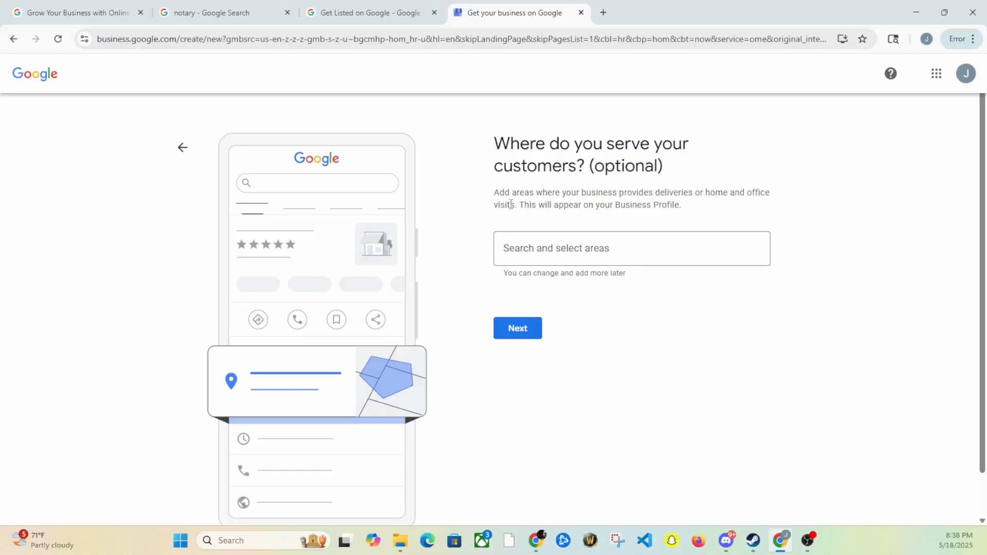
{"action": "left_click", "coordinate": [568, 247]}
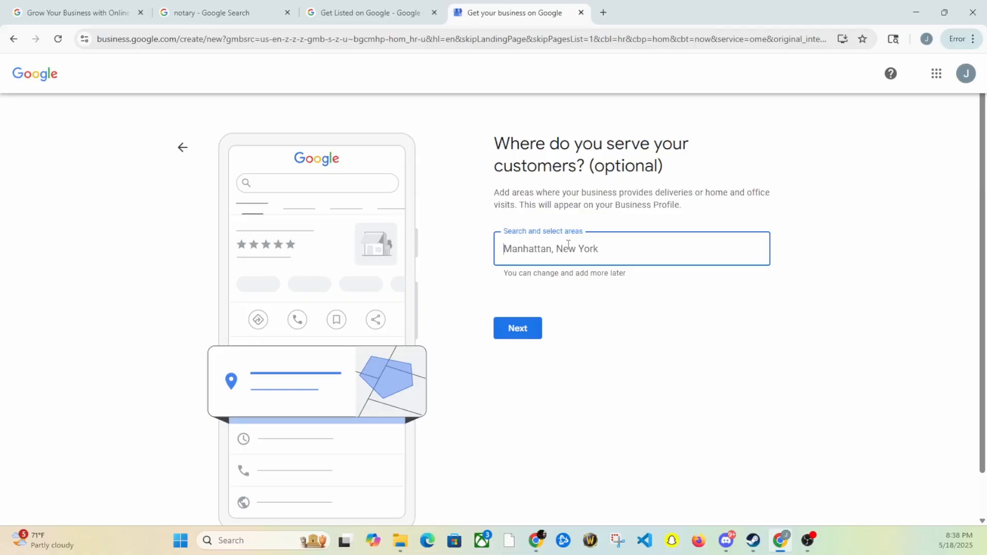
Add service areas 19132 Philadelphia, Delaware County PA, and Upper Darby Township PA
{"action": "type", "text": "19132"}
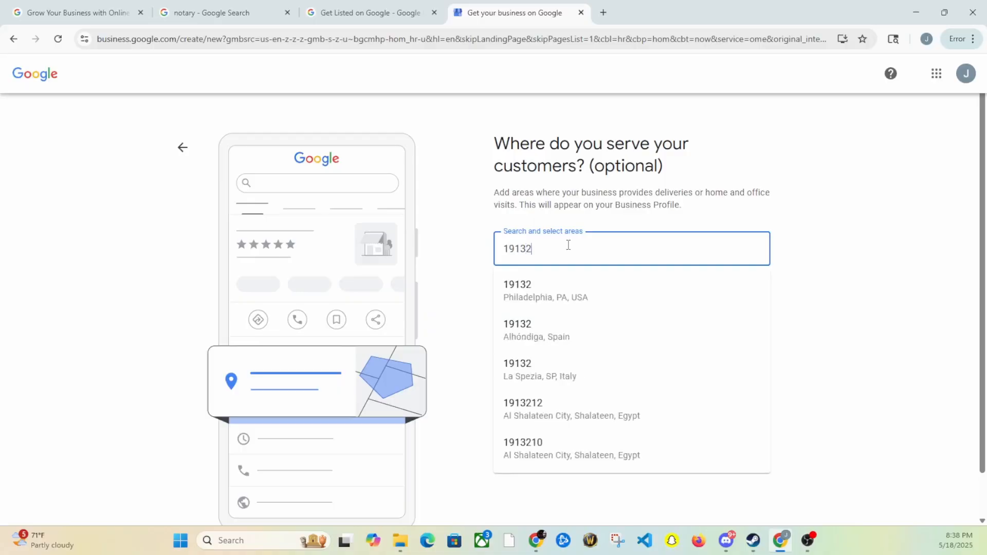
{"action": "left_click", "coordinate": [544, 287]}
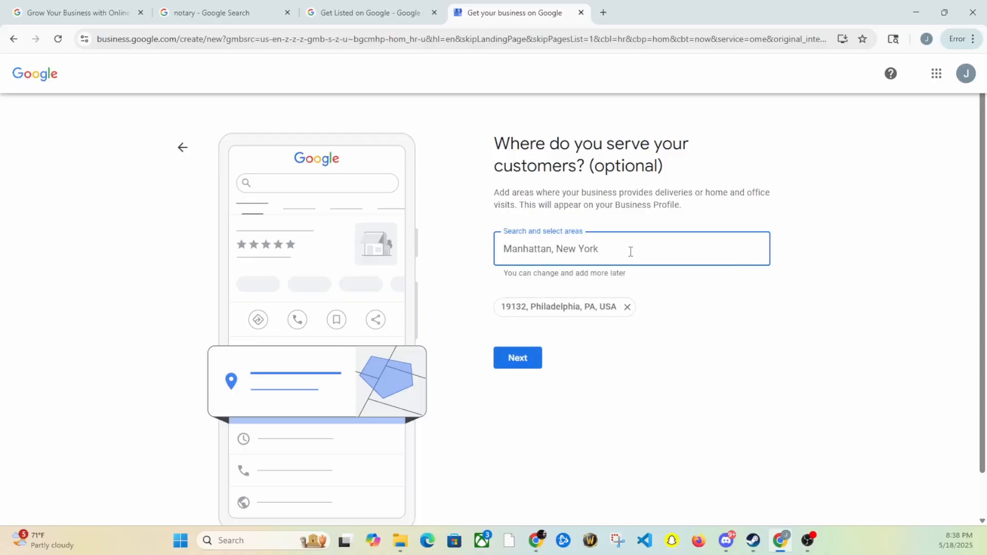
{"action": "type", "text": "De"}
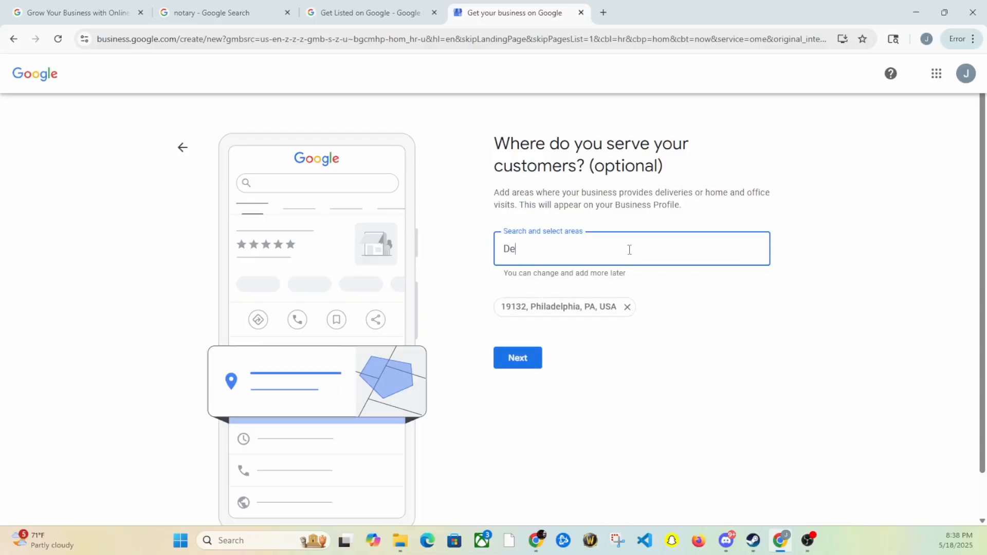
{"action": "type", "text": "lware county"}
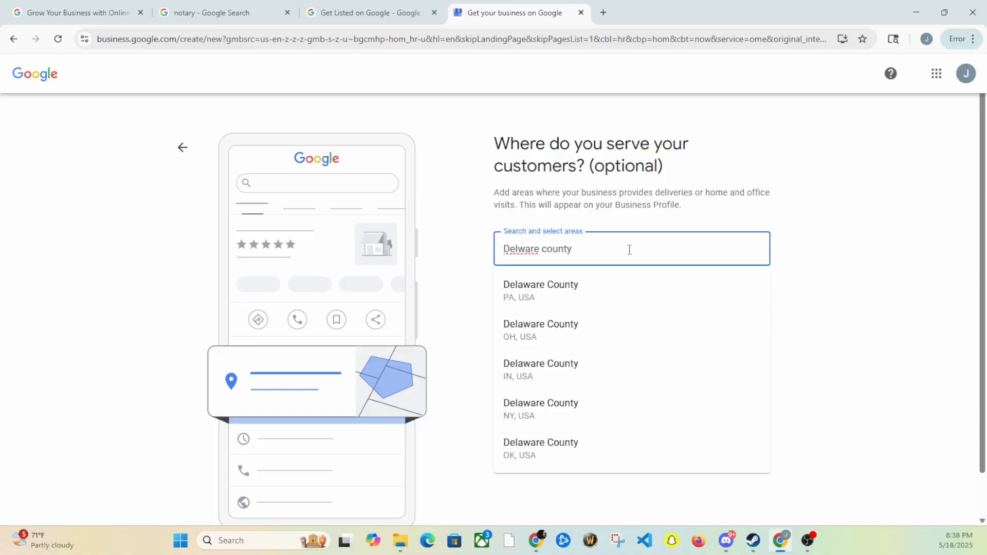
{"action": "left_click", "coordinate": [601, 286]}
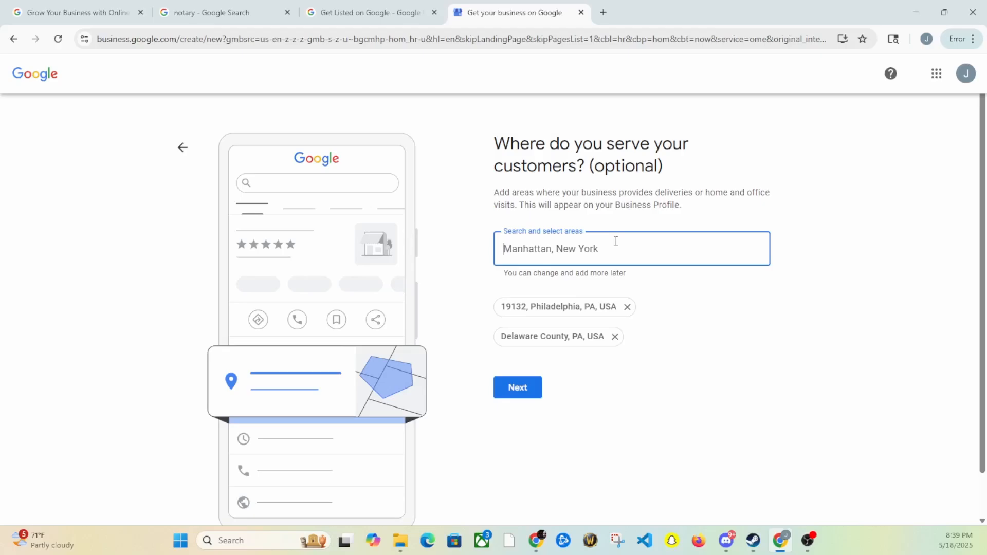
{"action": "type", "text": "upp"}
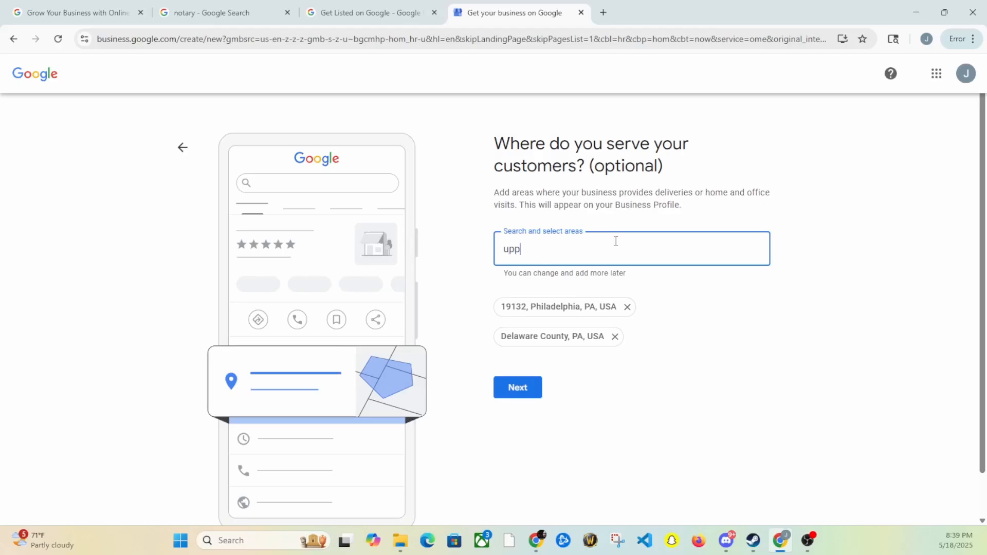
{"action": "type", "text": "er ba"}
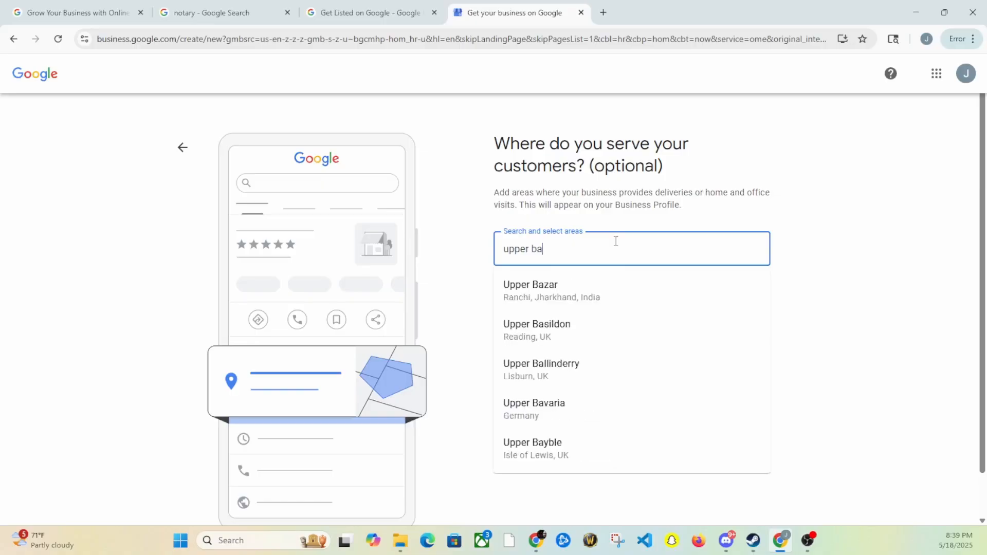
{"action": "key", "text": "BackSpace"}
{"action": "key", "text": "BackSpace"}
{"action": "type", "text": "dar"}
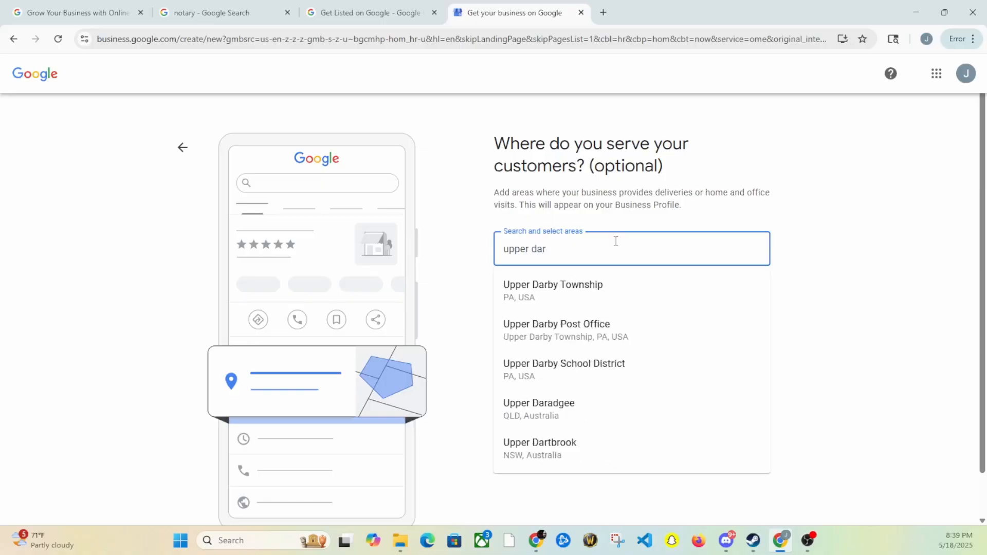
{"action": "left_click", "coordinate": [573, 288]}
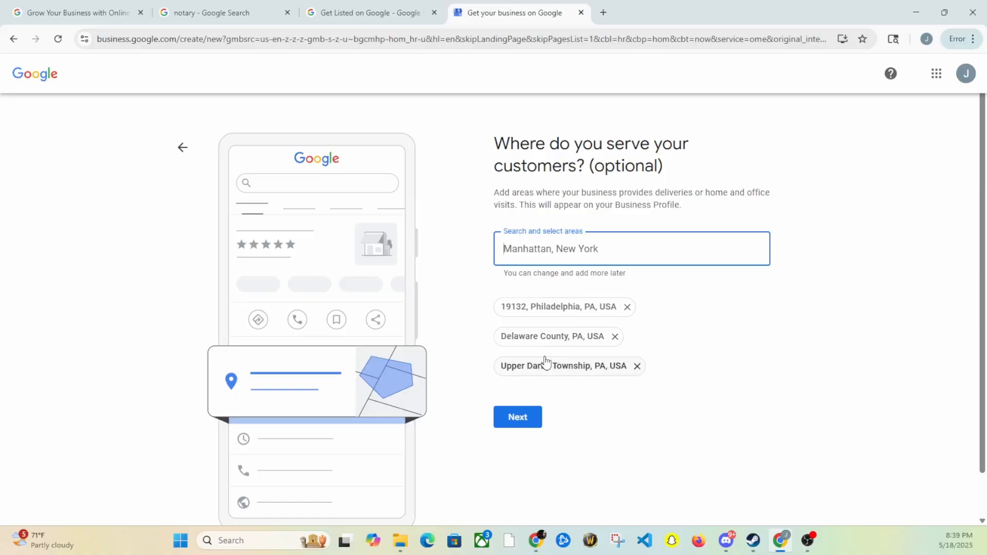
Enter the business phone number, leave Website blank, and submit the contact details
{"action": "left_click", "coordinate": [513, 418]}
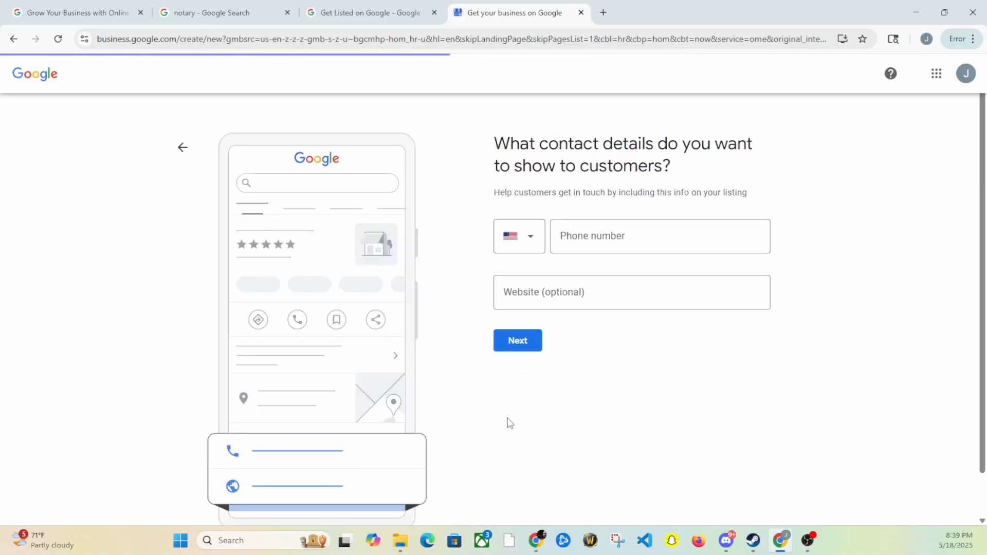
{"action": "left_click", "coordinate": [622, 242]}
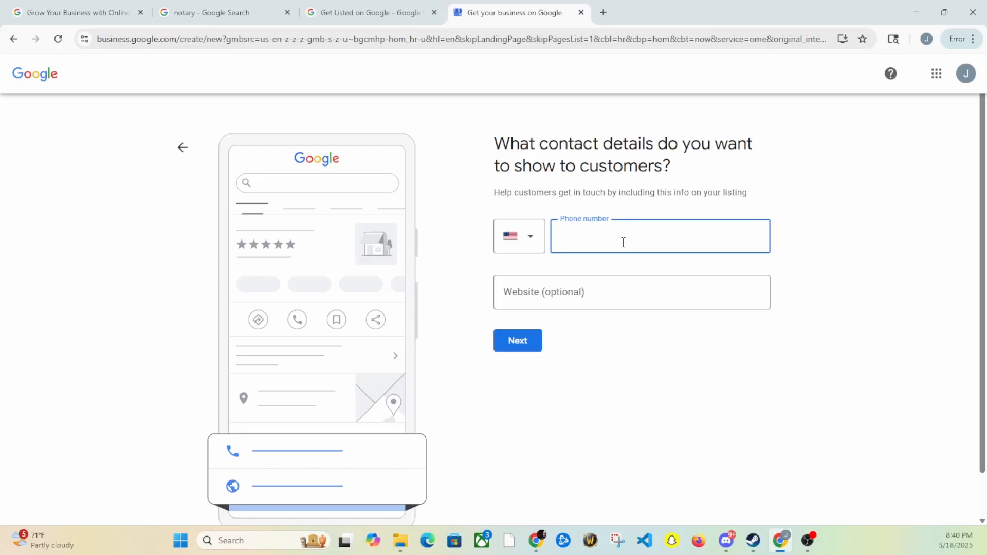
{"action": "left_click", "coordinate": [595, 293]}
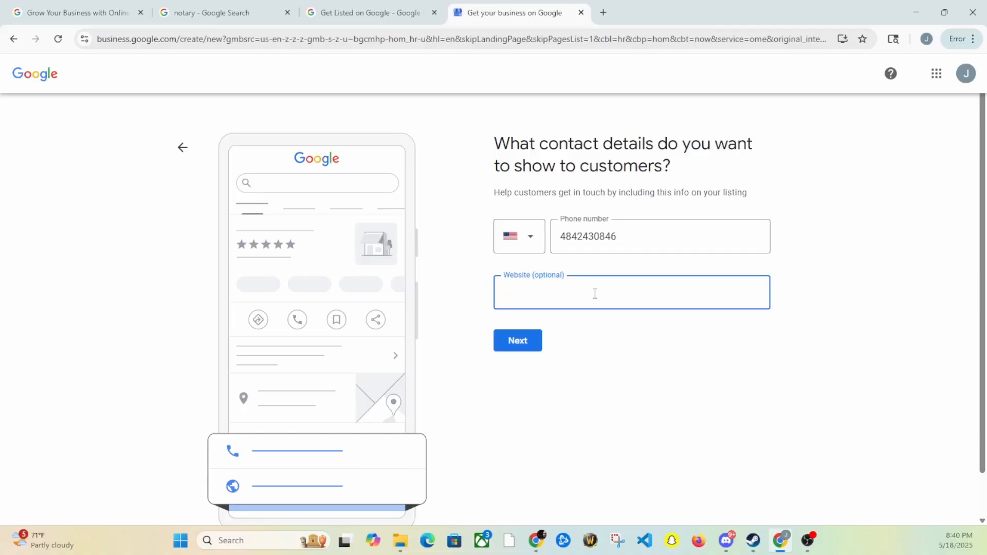
{"action": "left_click", "coordinate": [525, 342]}
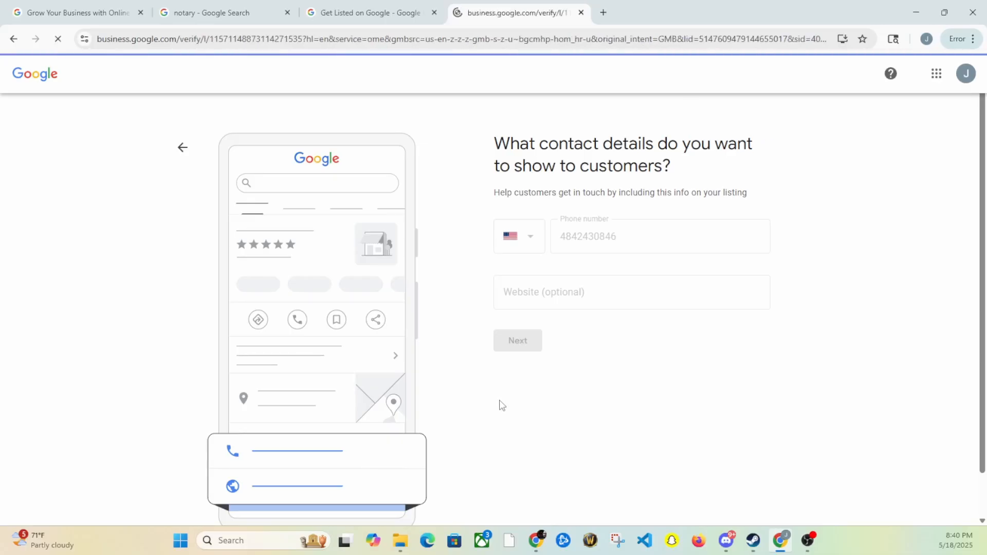
Choose Verify Later on the mailing-address verification page to reach Add your services
{"action": "scroll", "coordinate": [500, 404], "scroll_direction": "down", "scroll_amount": 2}
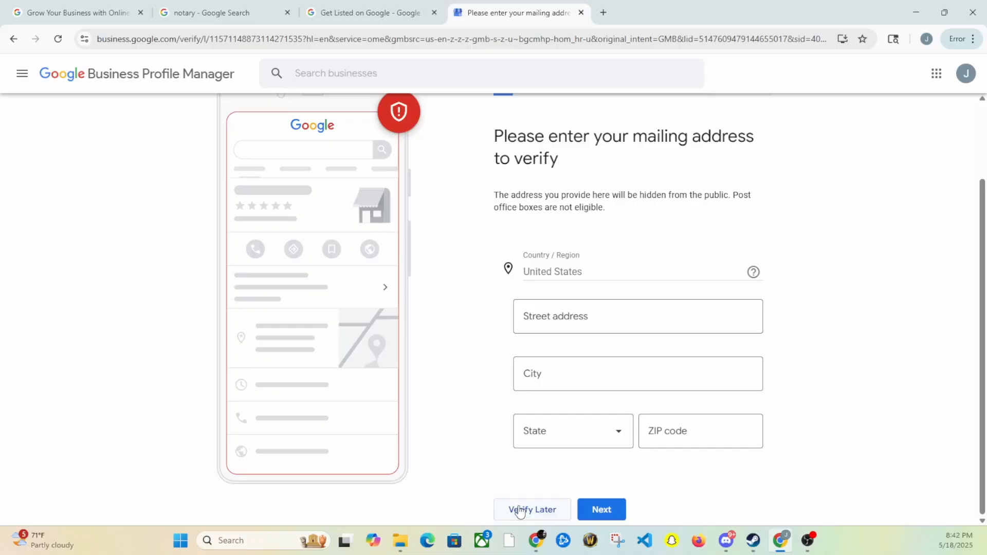
{"action": "left_click", "coordinate": [520, 510]}
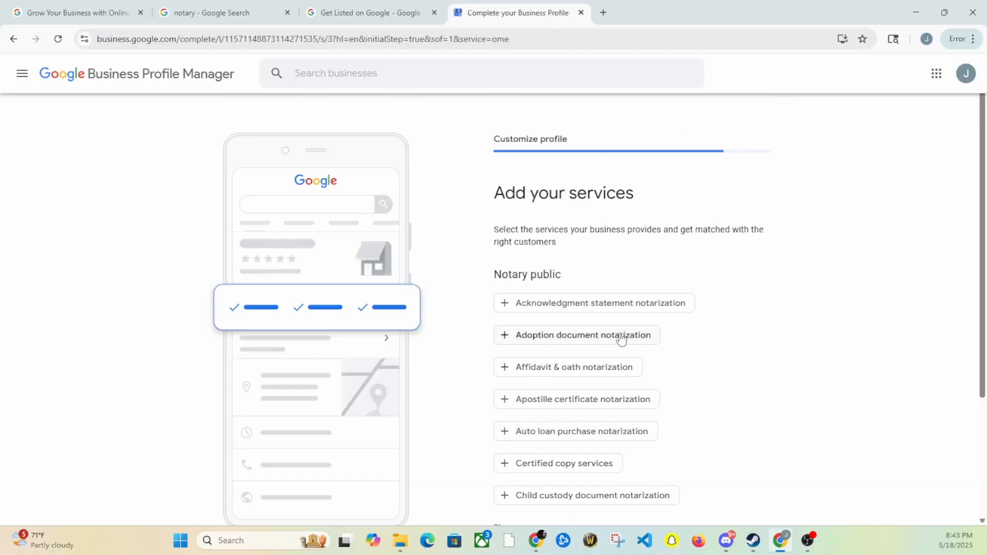
Select Affidavit & oath, Acknowledgment statement, General, Jurat, and Power of attorney service chips
{"action": "scroll", "coordinate": [742, 229], "scroll_direction": "down", "scroll_amount": 1}
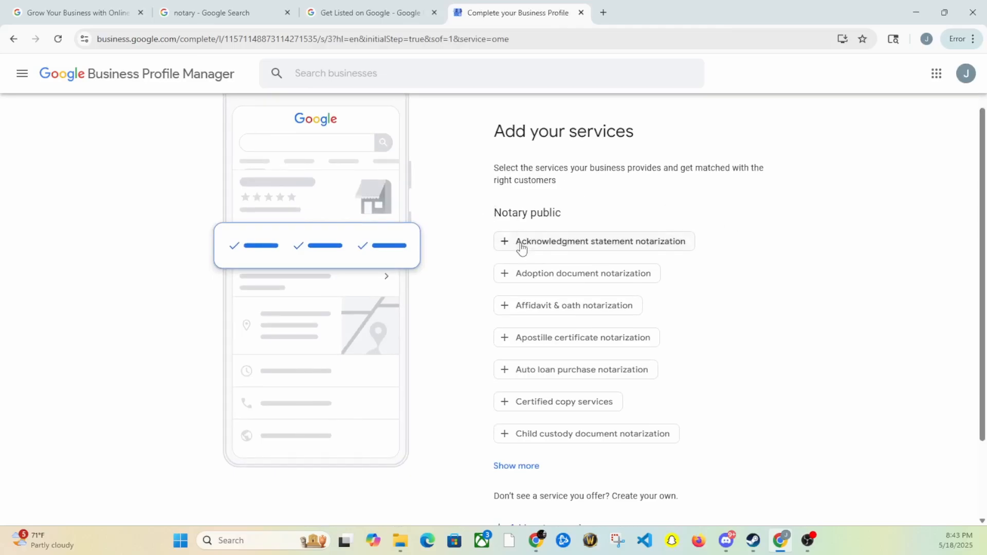
{"action": "left_click", "coordinate": [531, 310]}
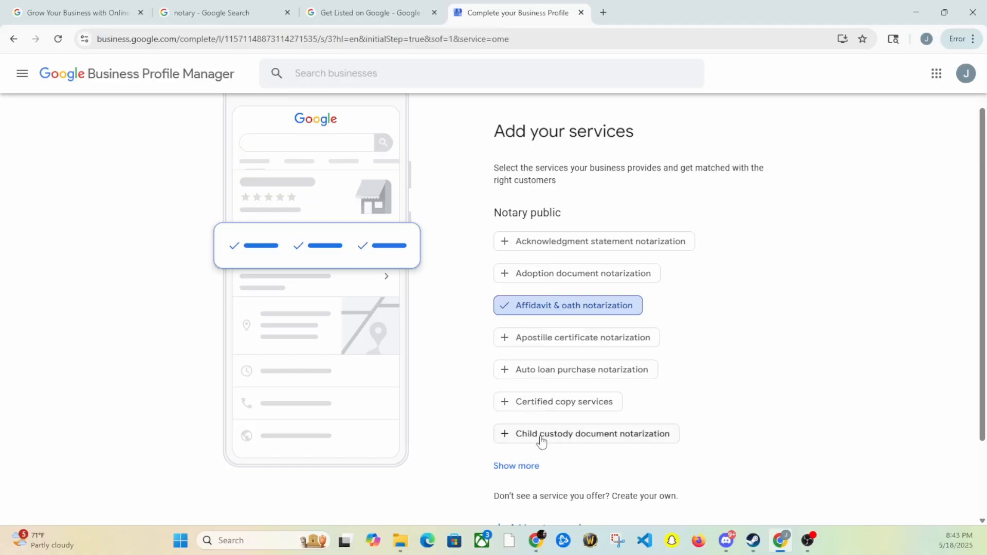
{"action": "left_click", "coordinate": [544, 246]}
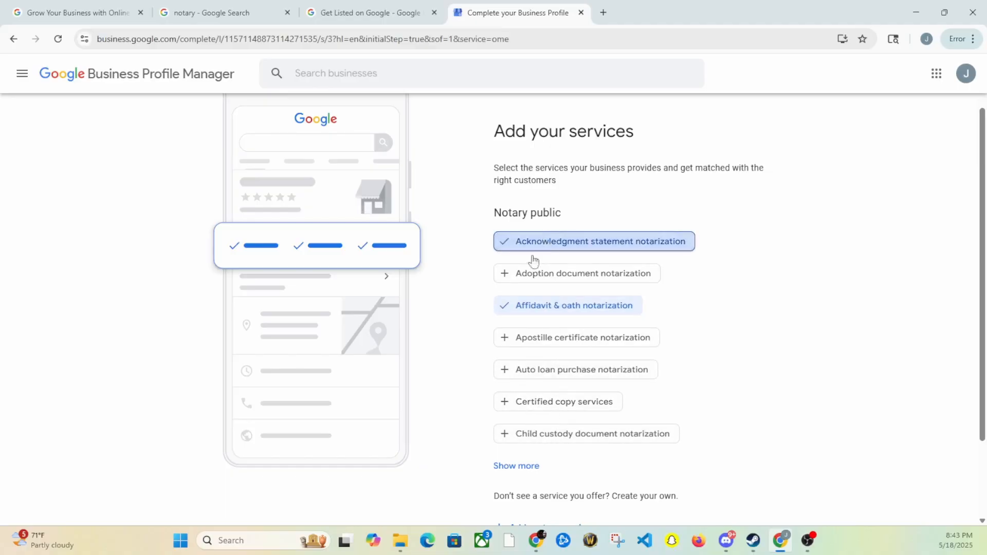
{"action": "scroll", "coordinate": [557, 331], "scroll_direction": "down", "scroll_amount": 2}
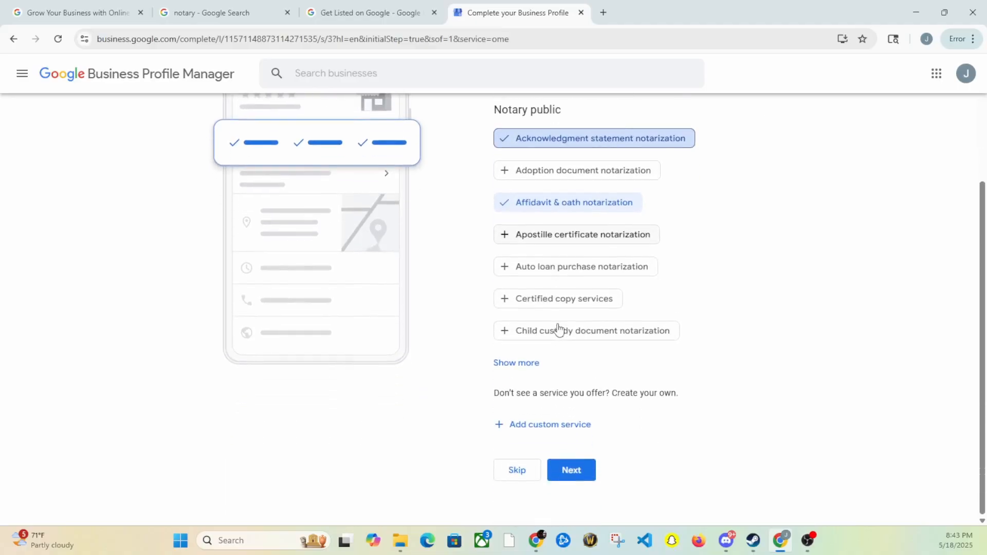
{"action": "left_click", "coordinate": [520, 363]}
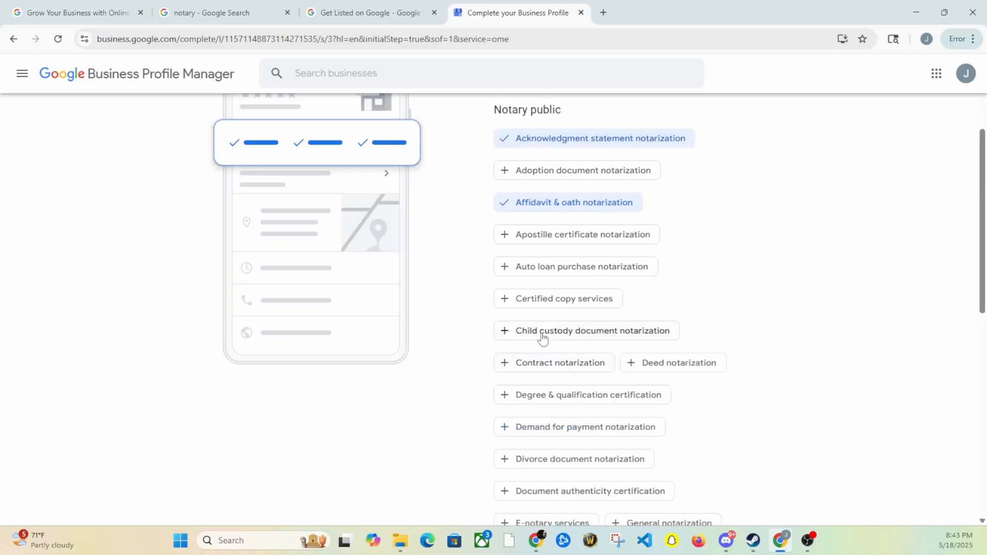
{"action": "scroll", "coordinate": [561, 311], "scroll_direction": "down", "scroll_amount": 2}
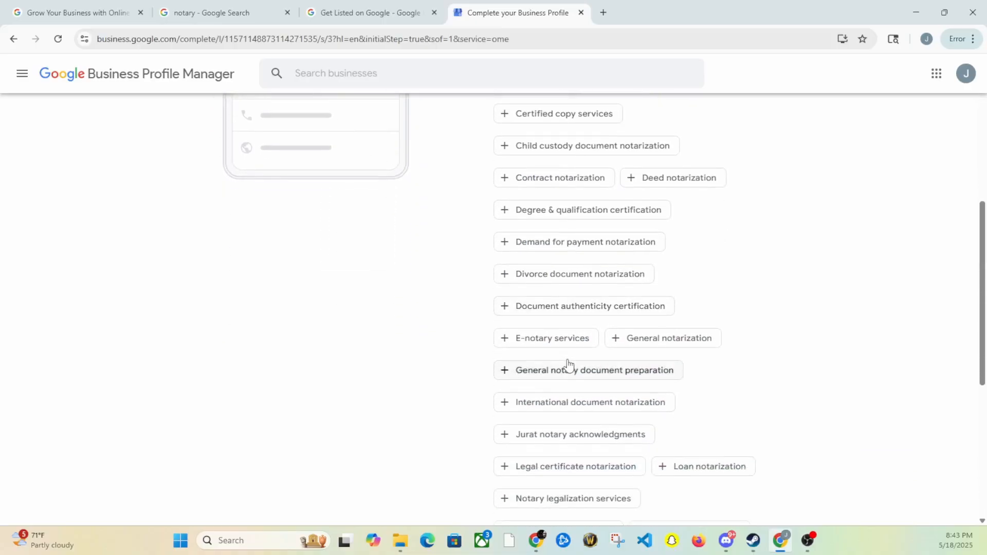
{"action": "left_click", "coordinate": [665, 341]}
{"action": "scroll", "coordinate": [608, 381], "scroll_direction": "down", "scroll_amount": 1}
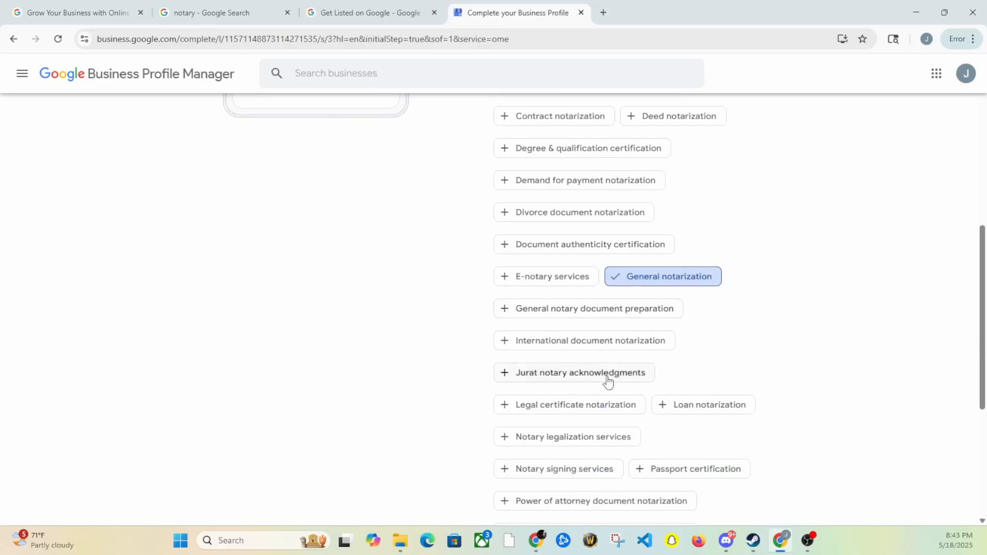
{"action": "left_click", "coordinate": [614, 376]}
{"action": "scroll", "coordinate": [607, 379], "scroll_direction": "down", "scroll_amount": 2}
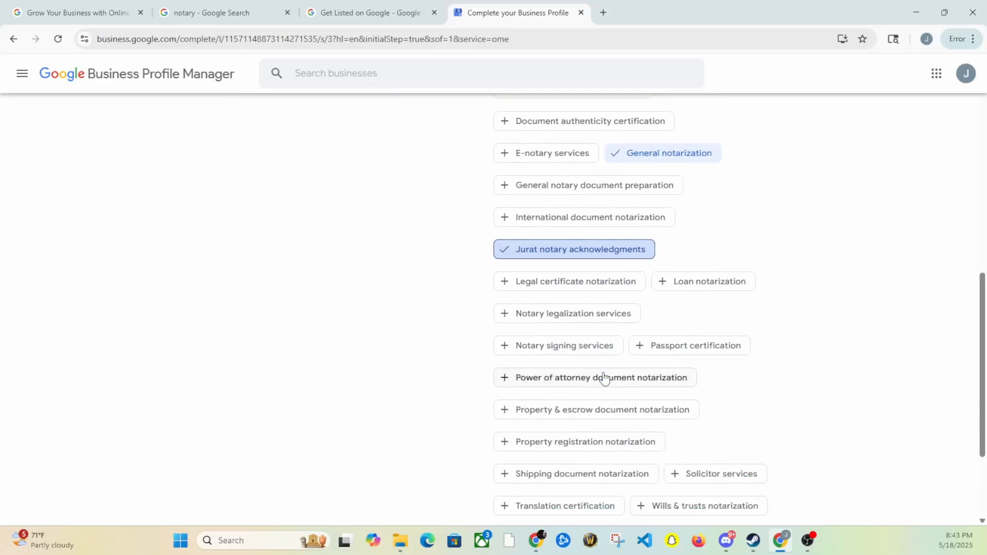
{"action": "scroll", "coordinate": [606, 366], "scroll_direction": "down", "scroll_amount": 2}
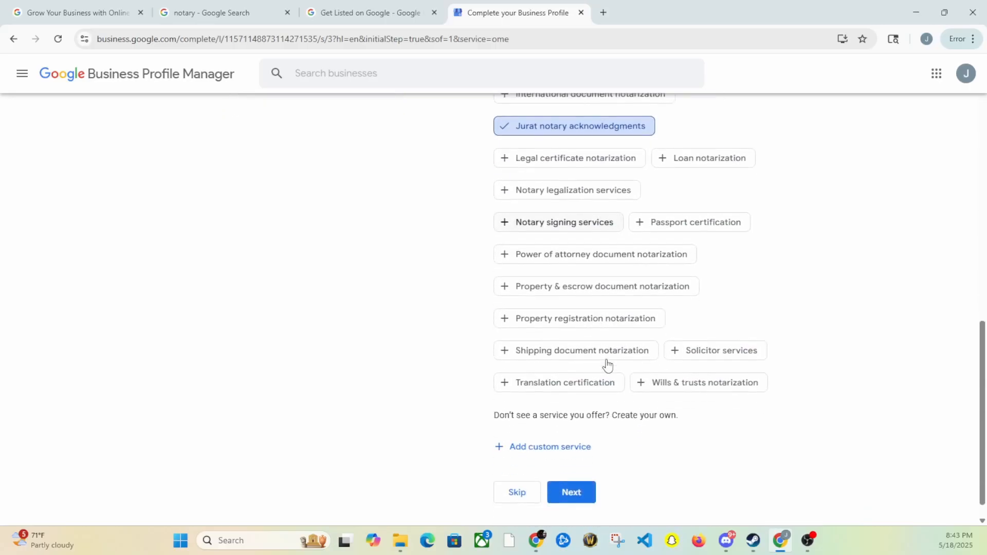
{"action": "left_click", "coordinate": [568, 256]}
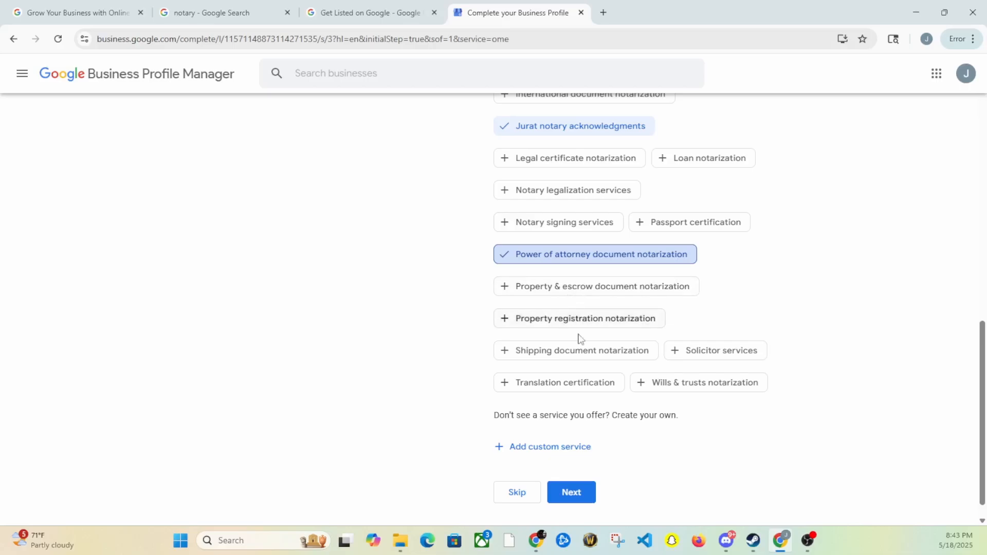
{"action": "scroll", "coordinate": [579, 342], "scroll_direction": "down", "scroll_amount": 1}
Add Wills & trusts notarization as a custom service from the 'Will' suggestion
{"action": "left_click", "coordinate": [552, 431]}
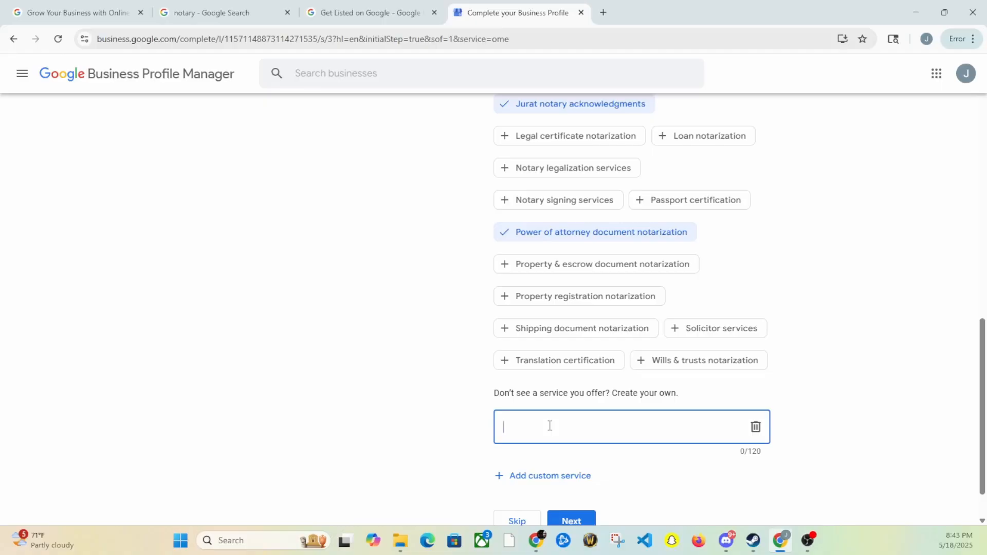
{"action": "type", "text": "Will"}
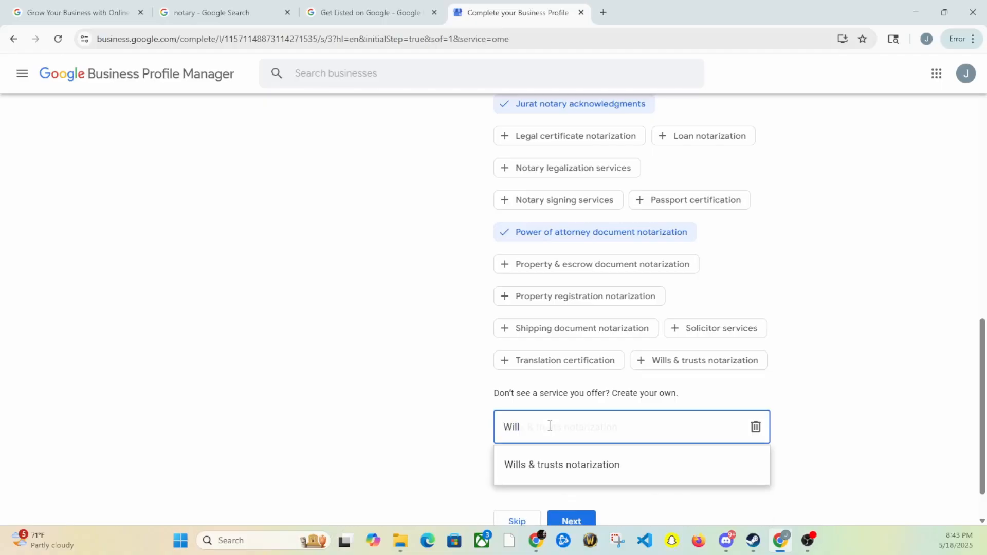
{"action": "left_click", "coordinate": [551, 467]}
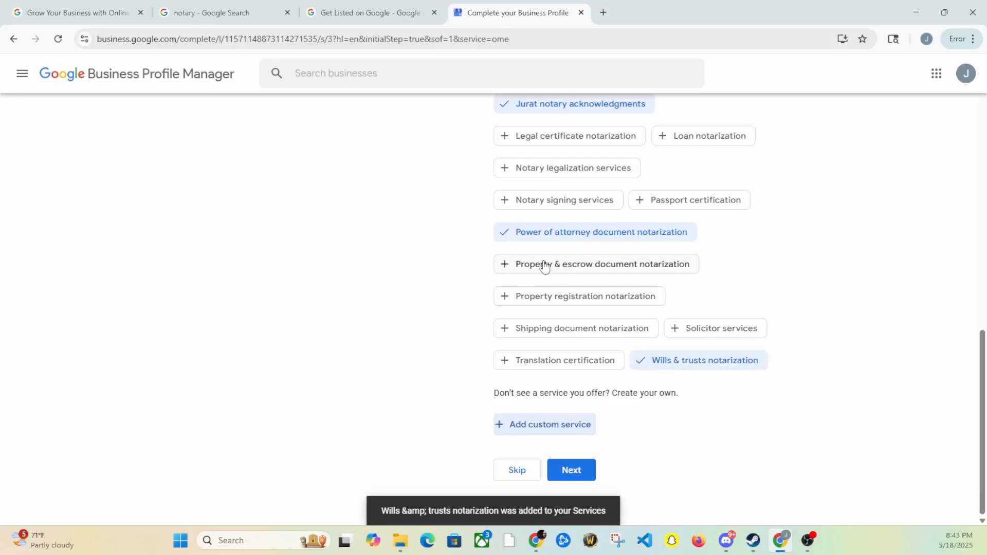
{"action": "scroll", "coordinate": [542, 266], "scroll_direction": "up", "scroll_amount": 5}
{"action": "scroll", "coordinate": [542, 266], "scroll_direction": "up", "scroll_amount": 7}
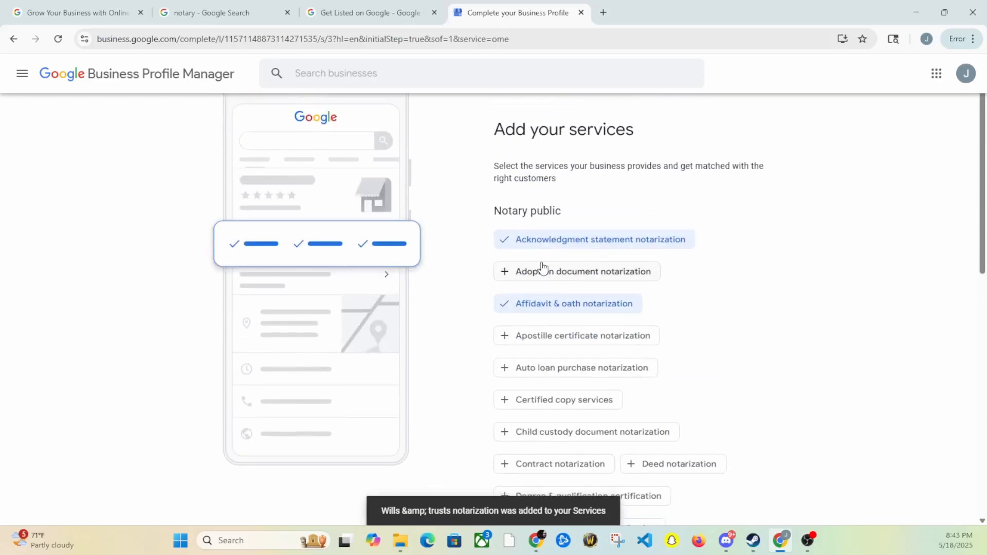
{"action": "scroll", "coordinate": [544, 265], "scroll_direction": "down", "scroll_amount": 12}
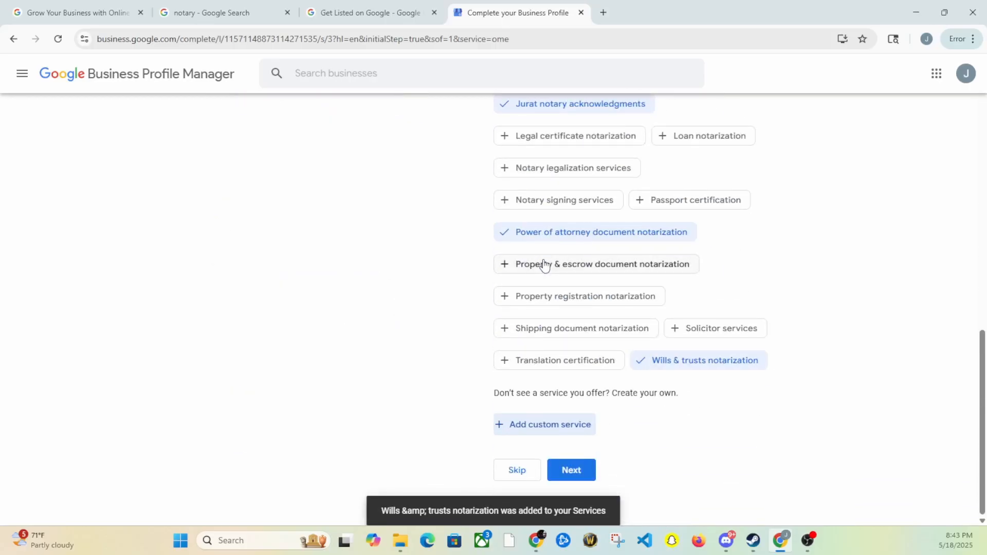
Add custom services 'Finger Printing' and 'ID cards', then continue to business hours
{"action": "left_click", "coordinate": [574, 431]}
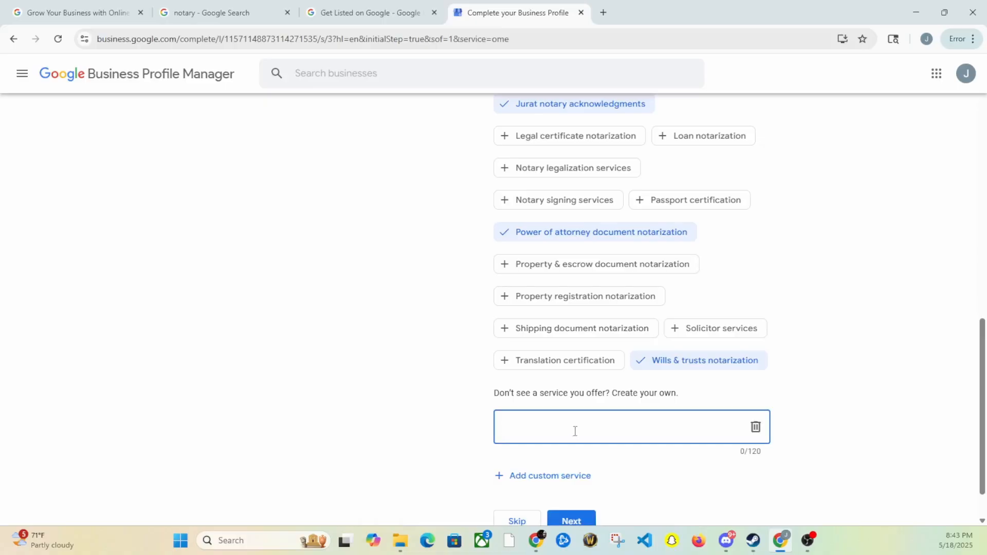
{"action": "type", "text": "Finger"}
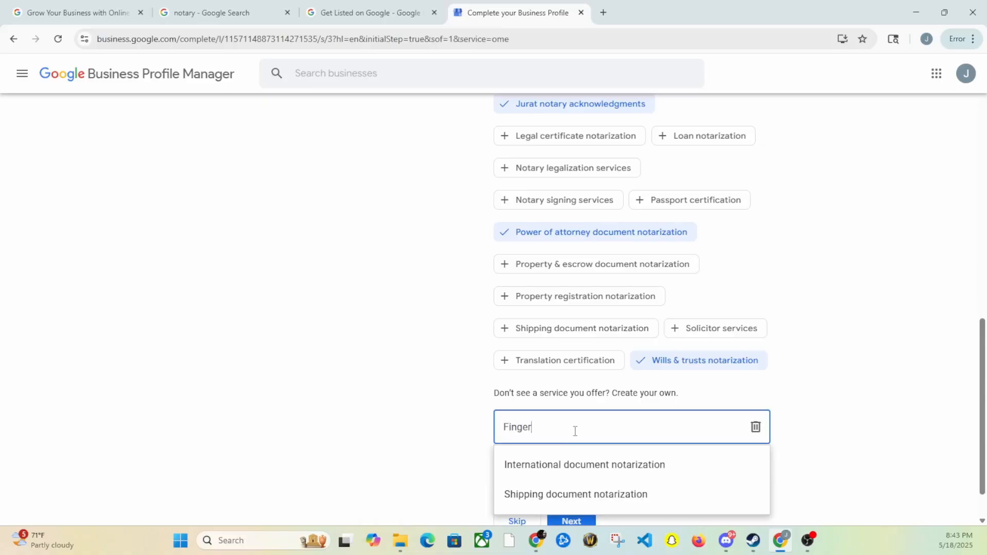
{"action": "type", "text": " Pr"}
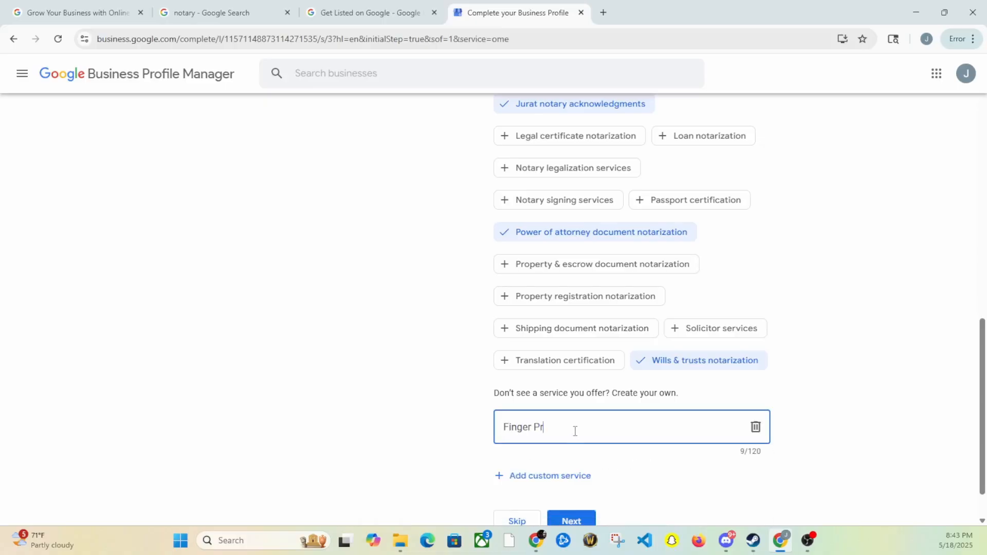
{"action": "type", "text": "inting"}
{"action": "left_click", "coordinate": [517, 476]}
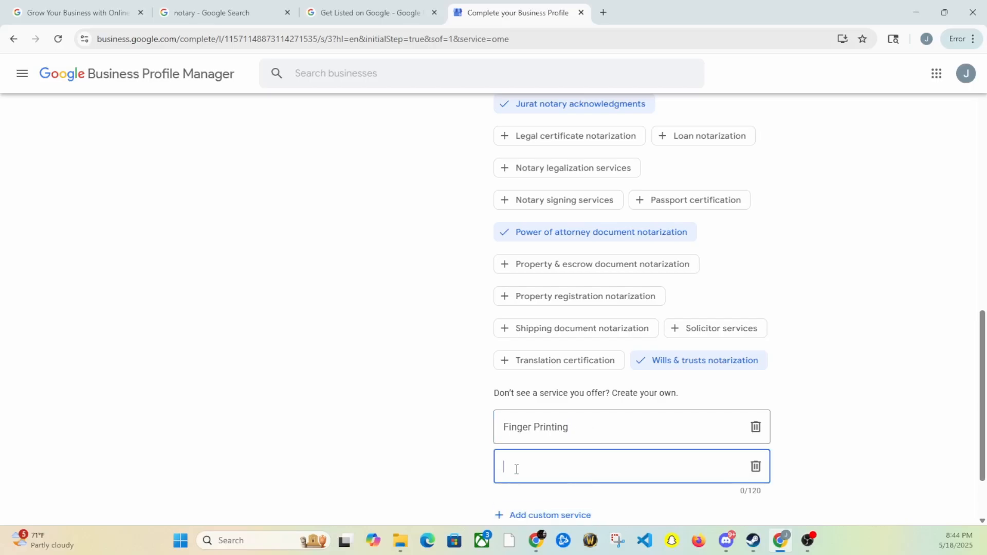
{"action": "scroll", "coordinate": [520, 466], "scroll_direction": "down", "scroll_amount": 2}
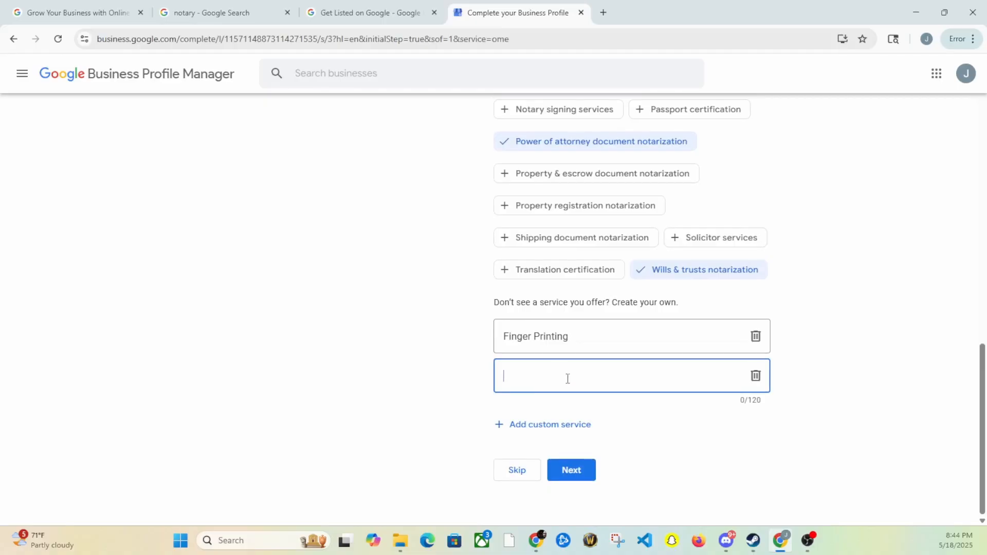
{"action": "type", "text": "ID cards"}
{"action": "left_click", "coordinate": [450, 398]}
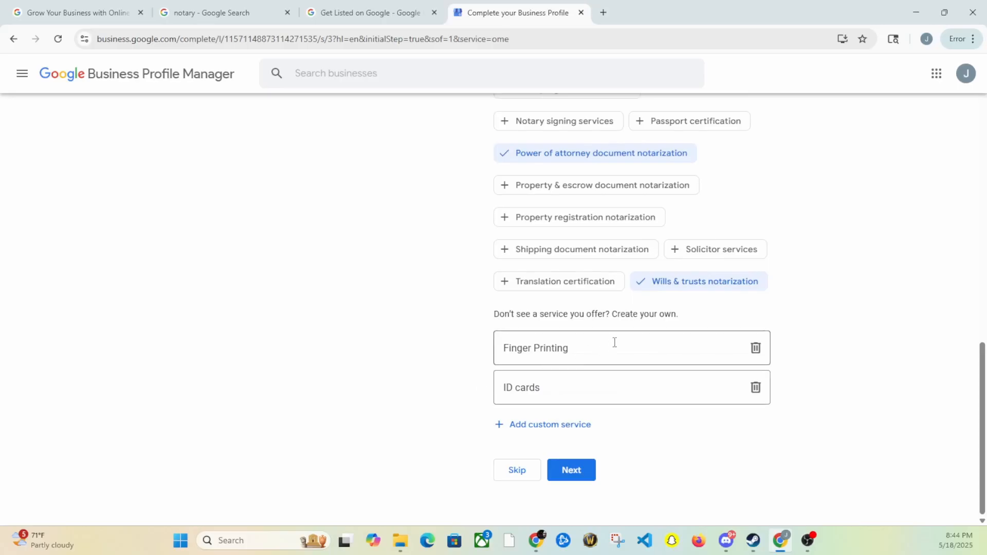
{"action": "scroll", "coordinate": [618, 236], "scroll_direction": "up", "scroll_amount": 5}
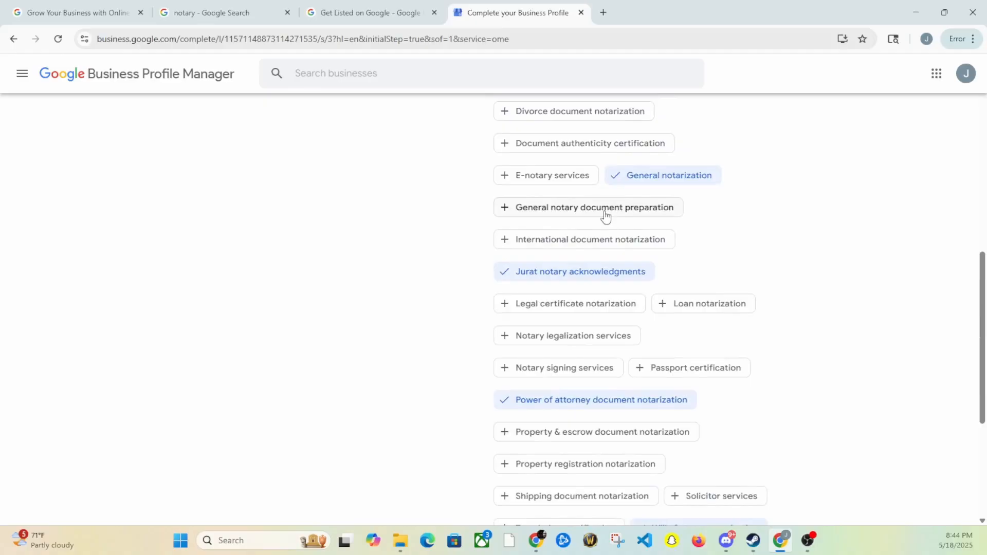
{"action": "scroll", "coordinate": [606, 216], "scroll_direction": "down", "scroll_amount": 5}
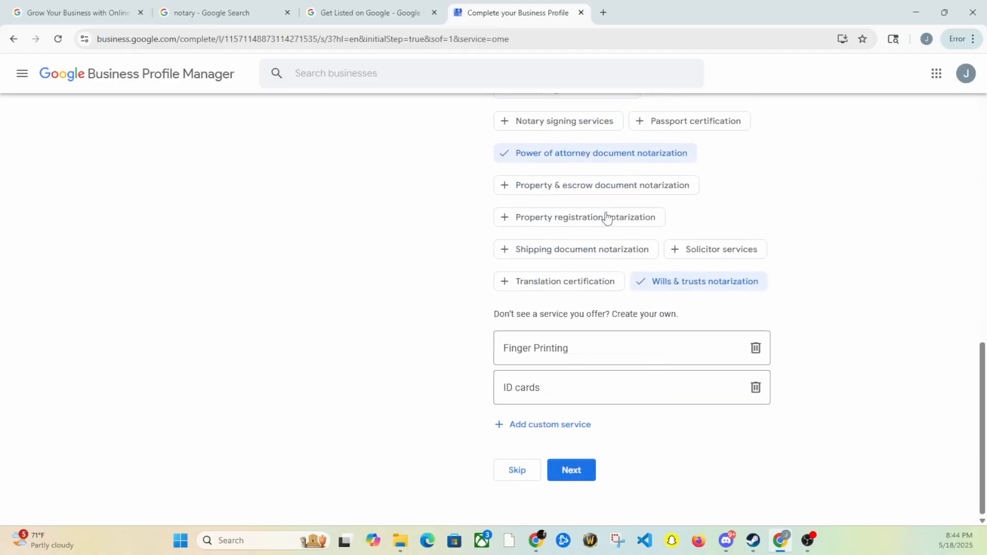
{"action": "left_click", "coordinate": [582, 482]}
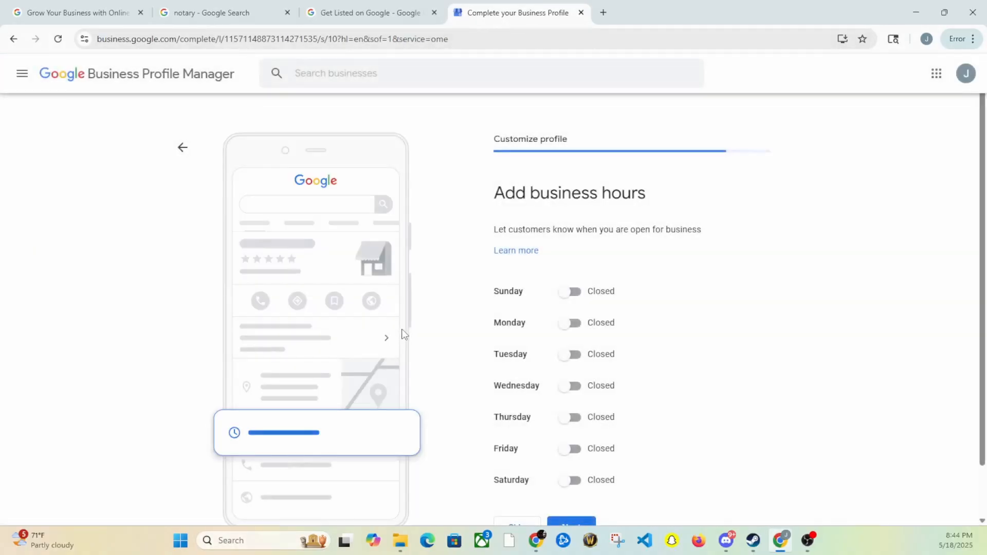
Mark Sunday and Monday as open, with Sunday open 24 hours
{"action": "scroll", "coordinate": [445, 339], "scroll_direction": "down", "scroll_amount": 1}
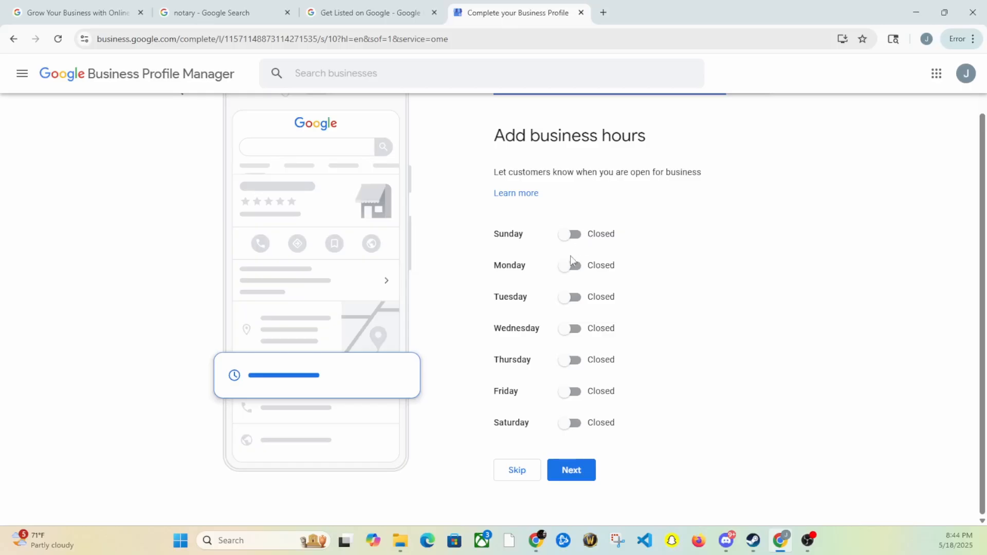
{"action": "left_click", "coordinate": [571, 265]}
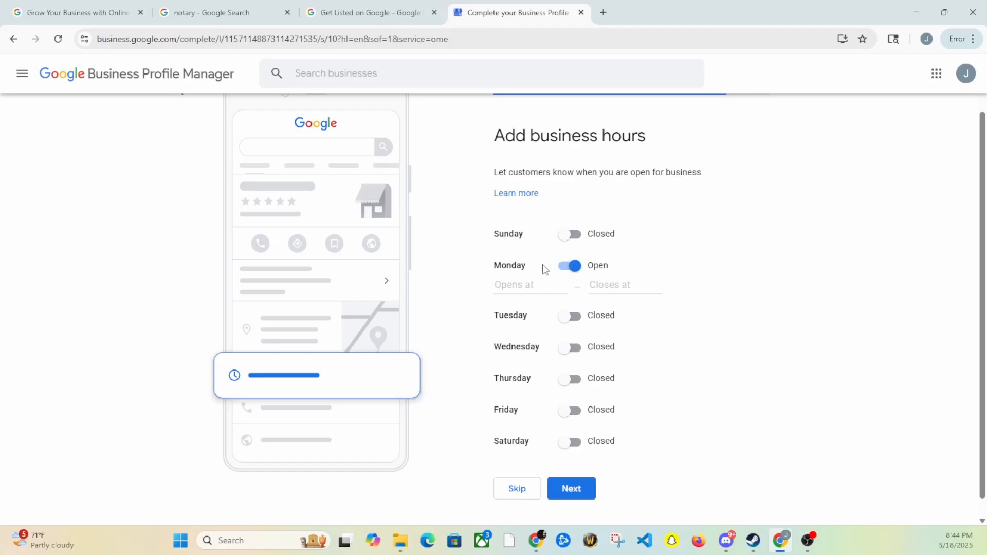
{"action": "left_click", "coordinate": [571, 234]}
{"action": "left_click", "coordinate": [533, 252]}
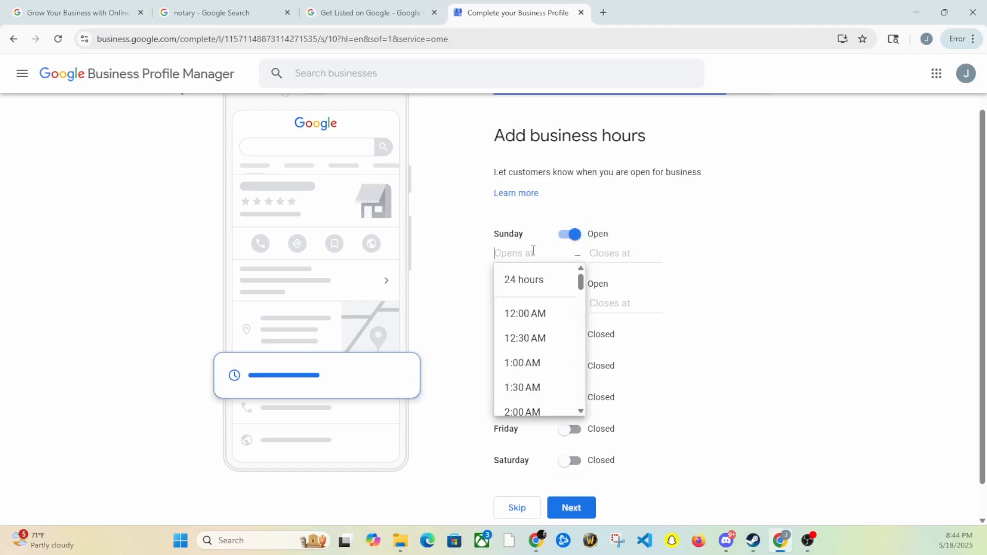
{"action": "left_click", "coordinate": [527, 279]}
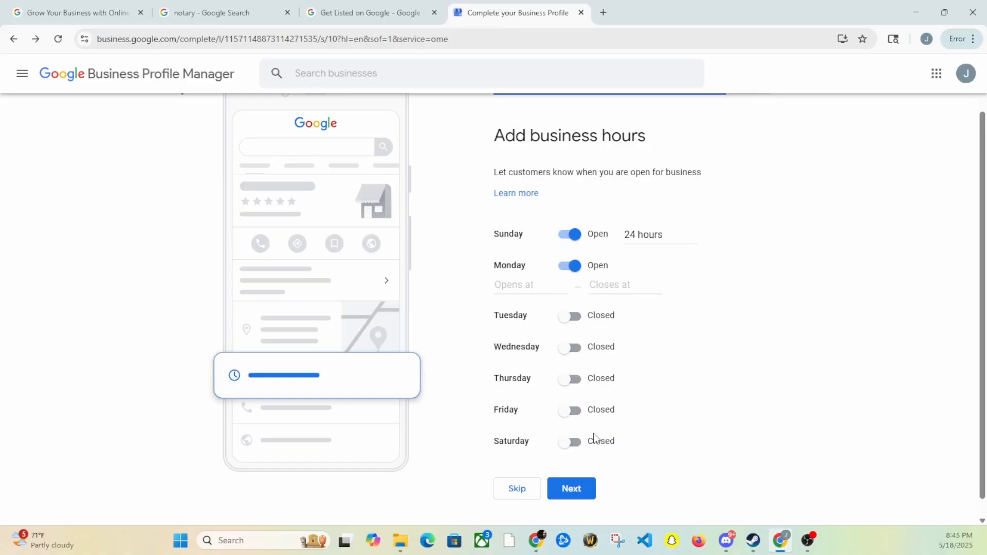
Set Monday's hours to 12:00 PM–9:00 PM and save the business hours
{"action": "left_click", "coordinate": [531, 286]}
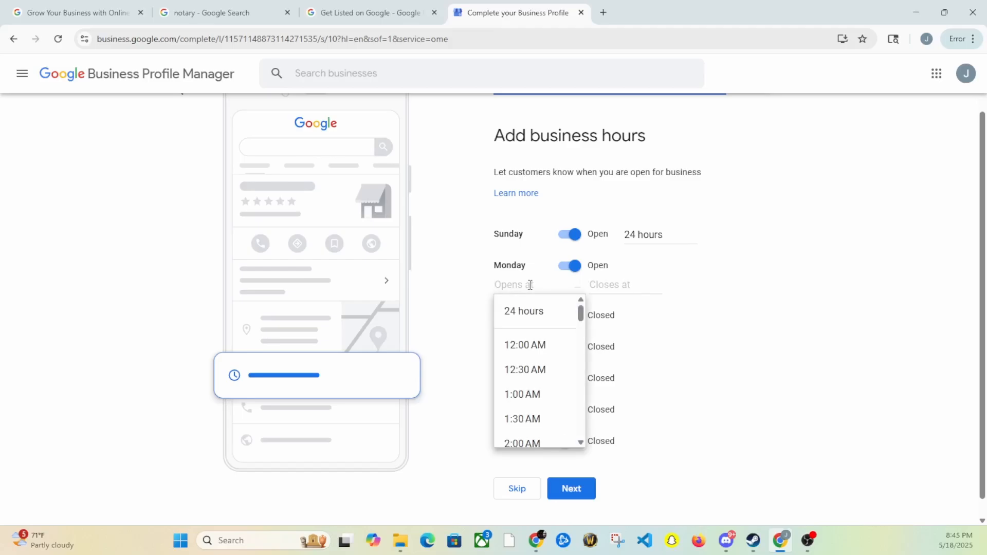
{"action": "type", "text": "12"}
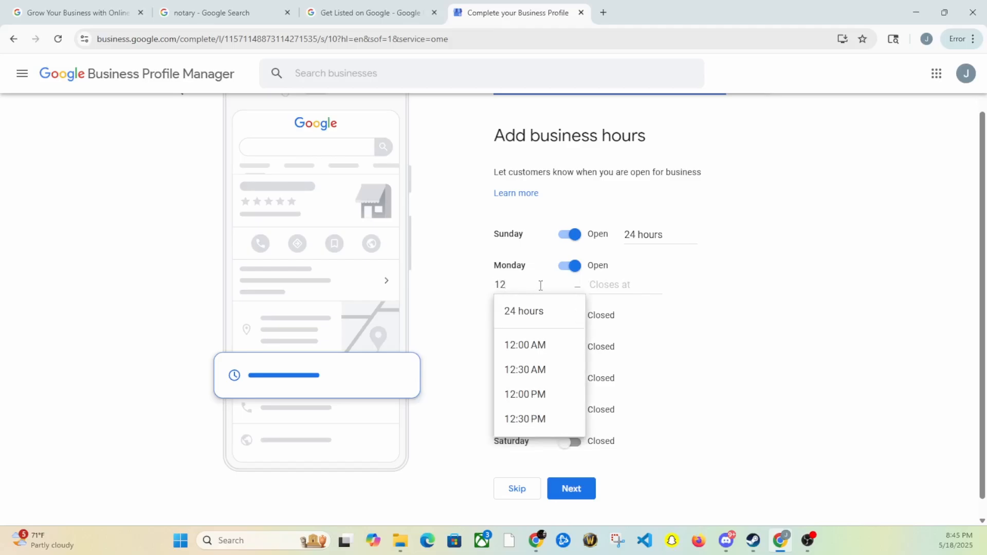
{"action": "left_click", "coordinate": [627, 285]}
{"action": "type", "text": "9"}
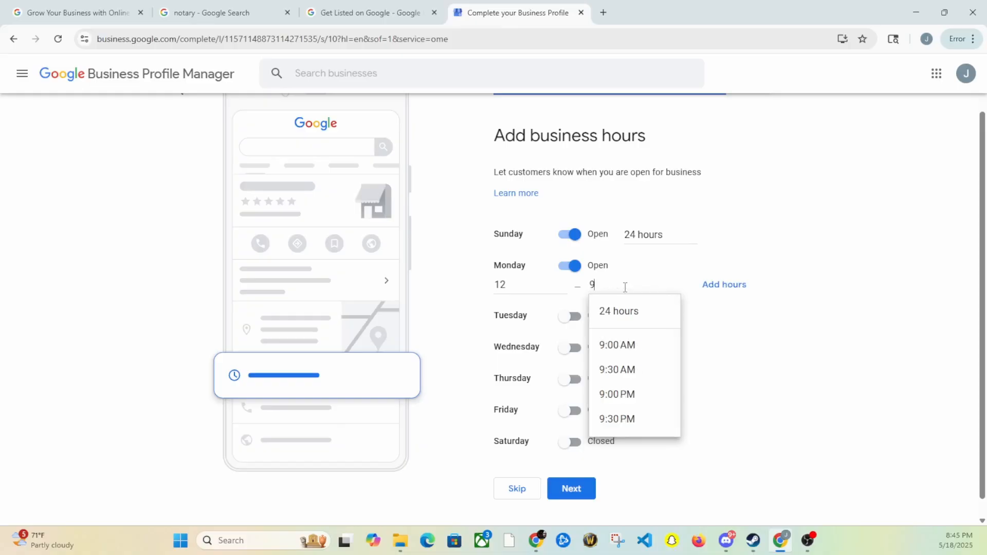
{"action": "left_click", "coordinate": [629, 395]}
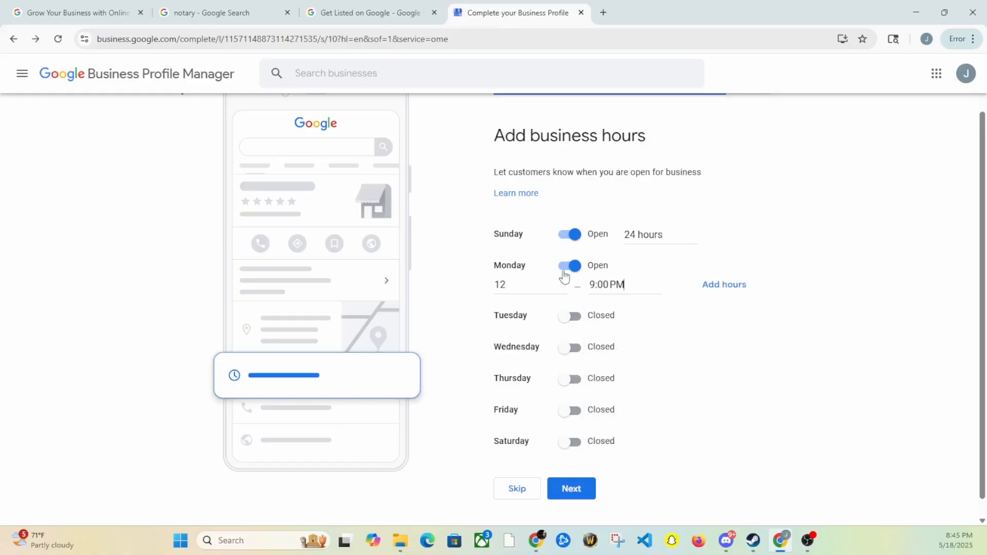
{"action": "left_click", "coordinate": [513, 282]}
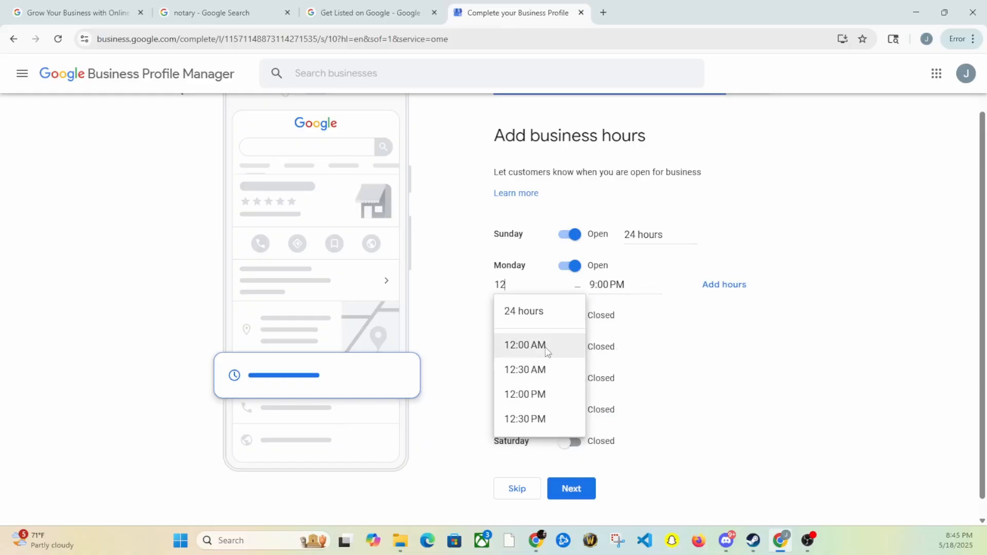
{"action": "left_click", "coordinate": [546, 394]}
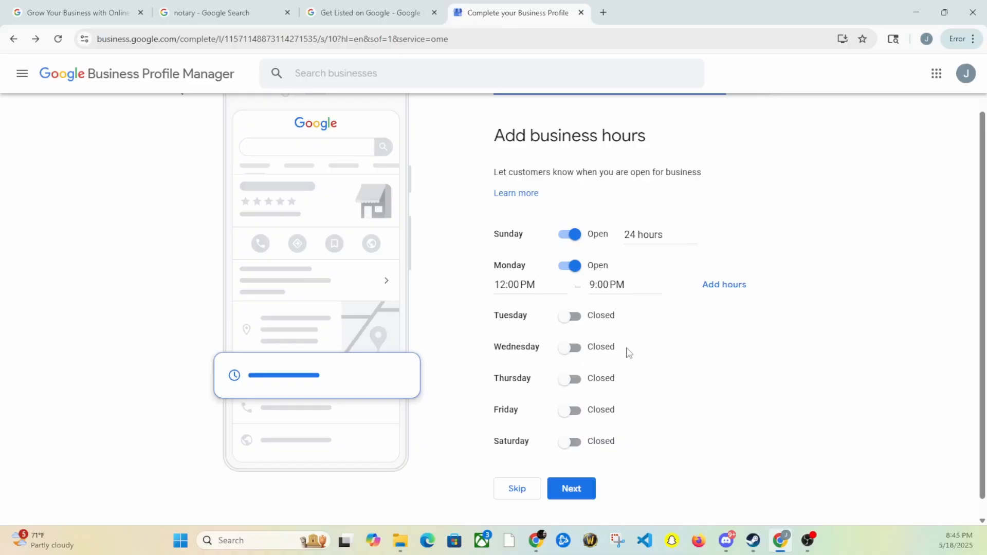
{"action": "left_click", "coordinate": [585, 487]}
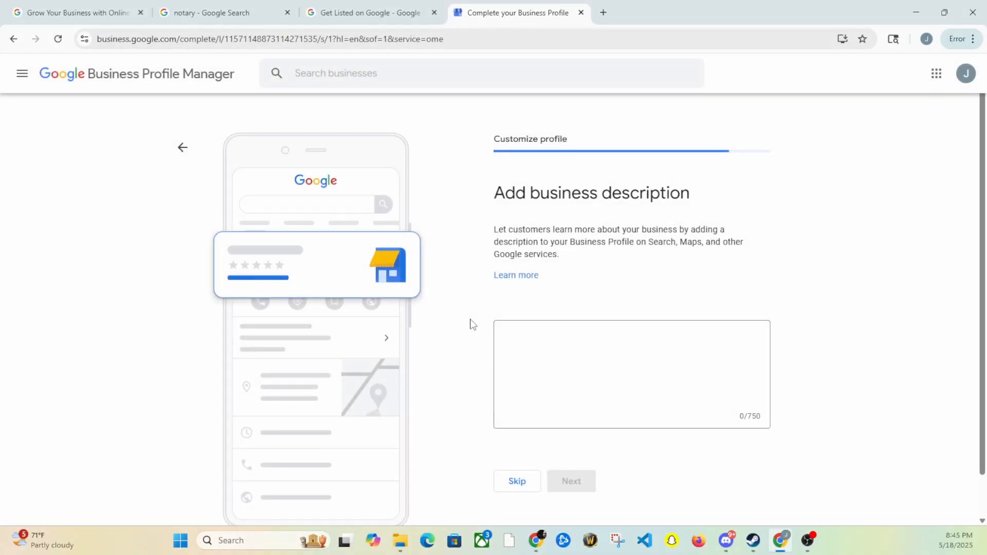
Place the cursor in the empty business description box (0/750 characters)
{"action": "left_click", "coordinate": [595, 365]}
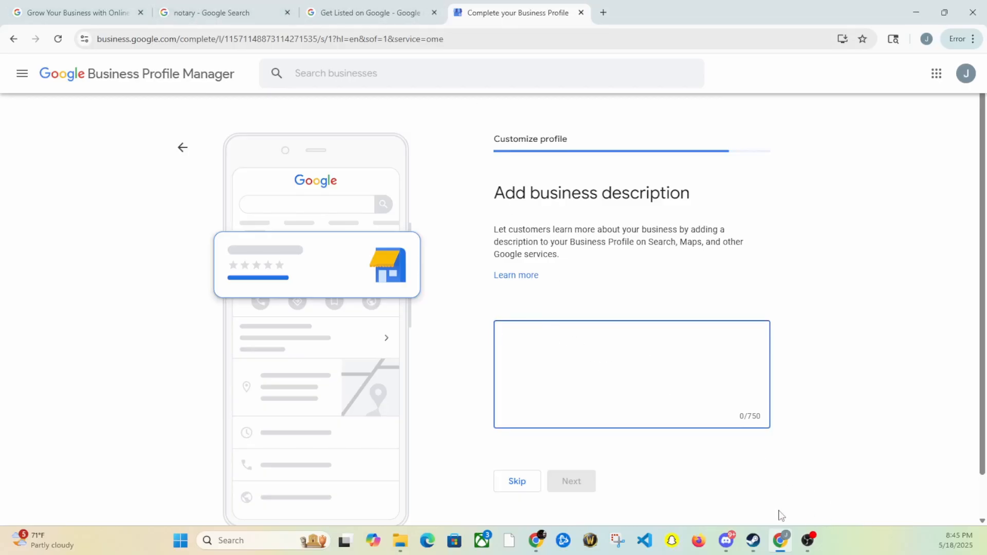
In ChatGPT, send the request for a formal, keyword-rich Mobile Notary description listing notary acts
{"action": "mouse_move", "coordinate": [540, 543]}
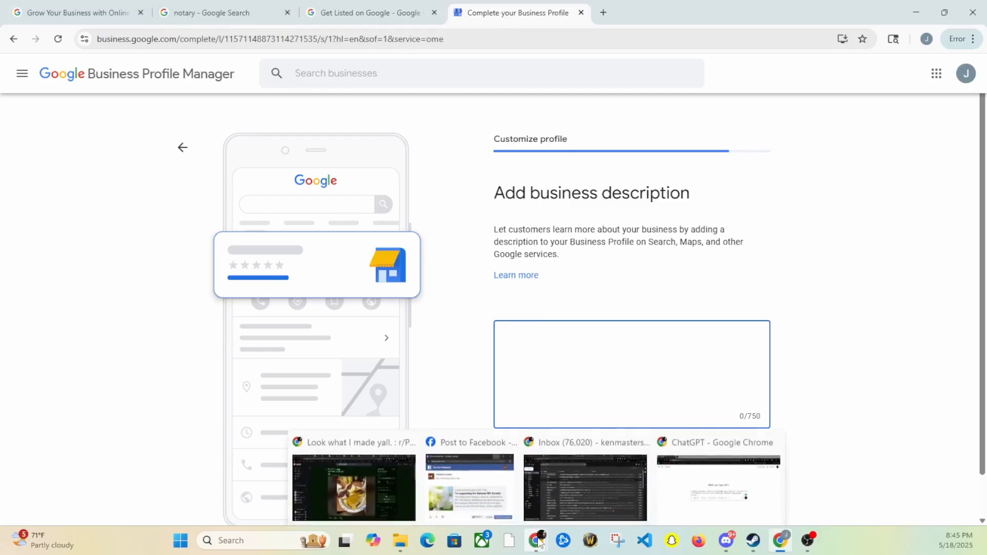
{"action": "left_click", "coordinate": [740, 477]}
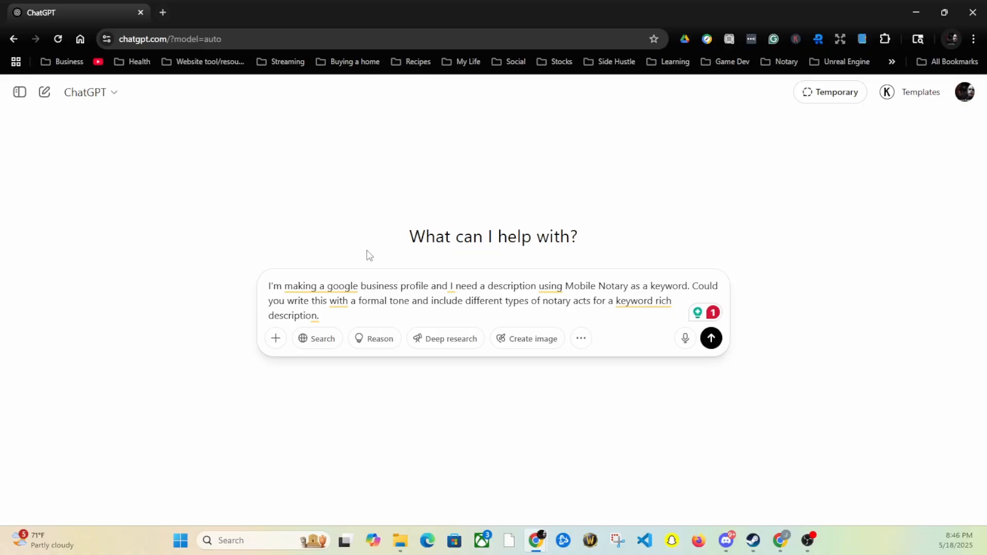
{"action": "left_click", "coordinate": [352, 318]}
{"action": "key", "text": "Return"}
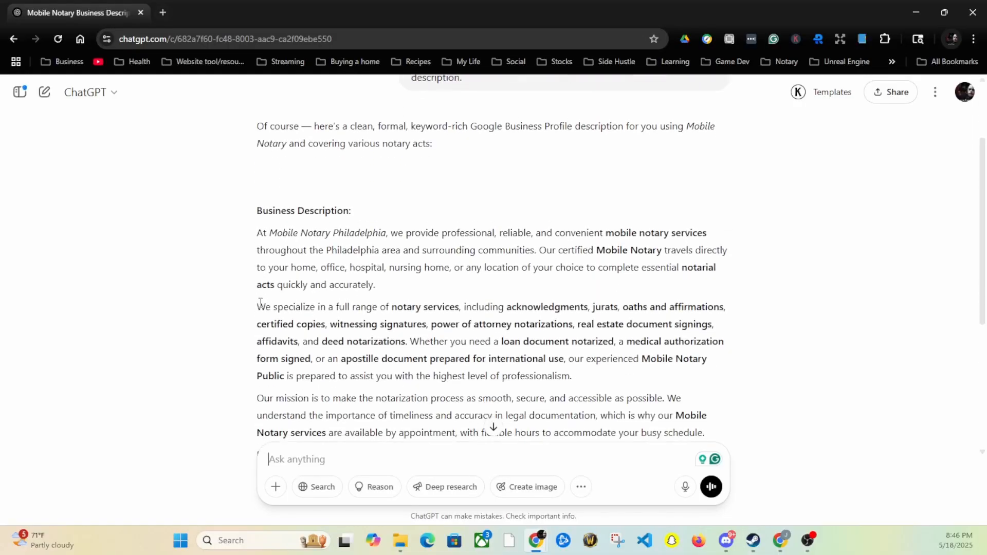
{"action": "scroll", "coordinate": [260, 304], "scroll_direction": "down", "scroll_amount": 2}
{"action": "scroll", "coordinate": [263, 234], "scroll_direction": "up", "scroll_amount": 1}
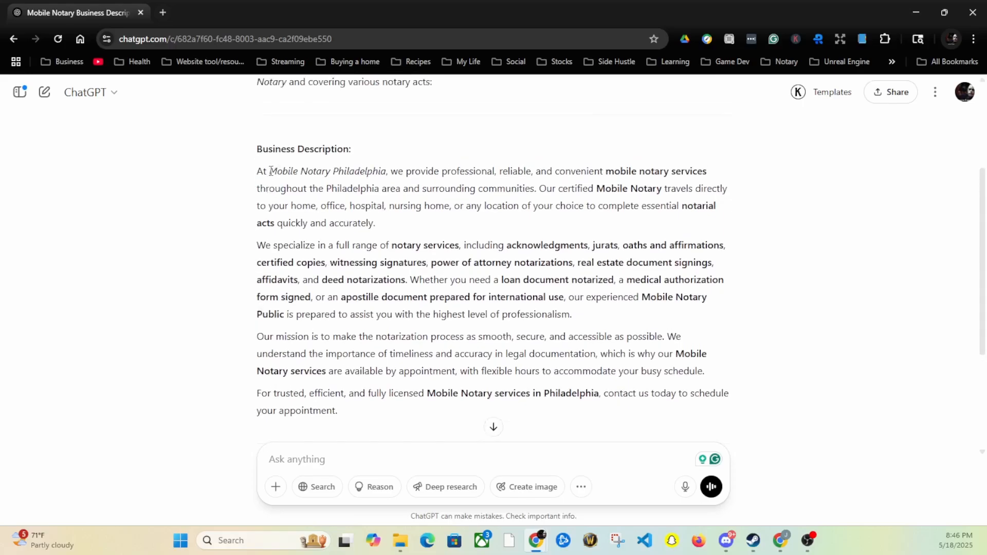
{"action": "left_click_drag", "start_coordinate": [270, 171], "coordinate": [387, 172]}
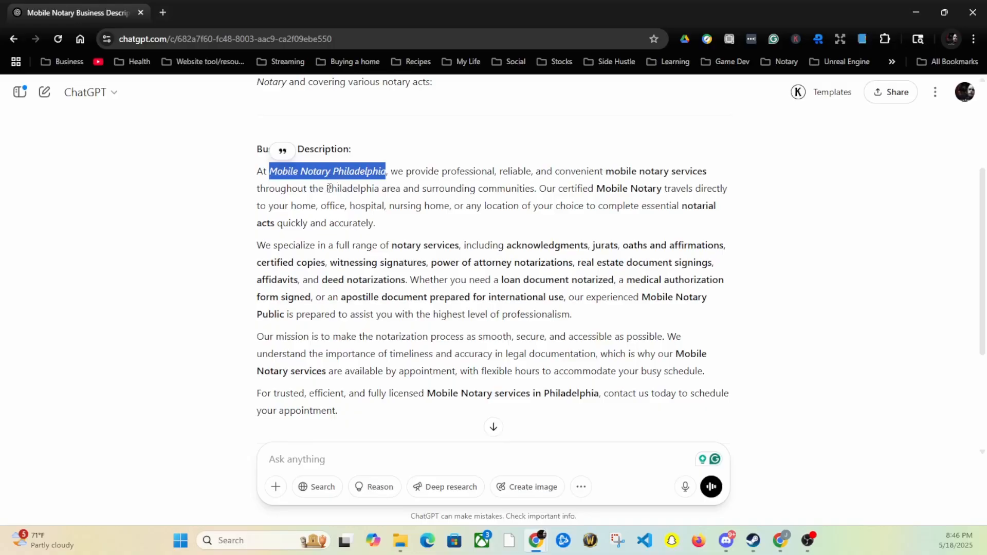
{"action": "left_click_drag", "start_coordinate": [330, 188], "coordinate": [535, 188]}
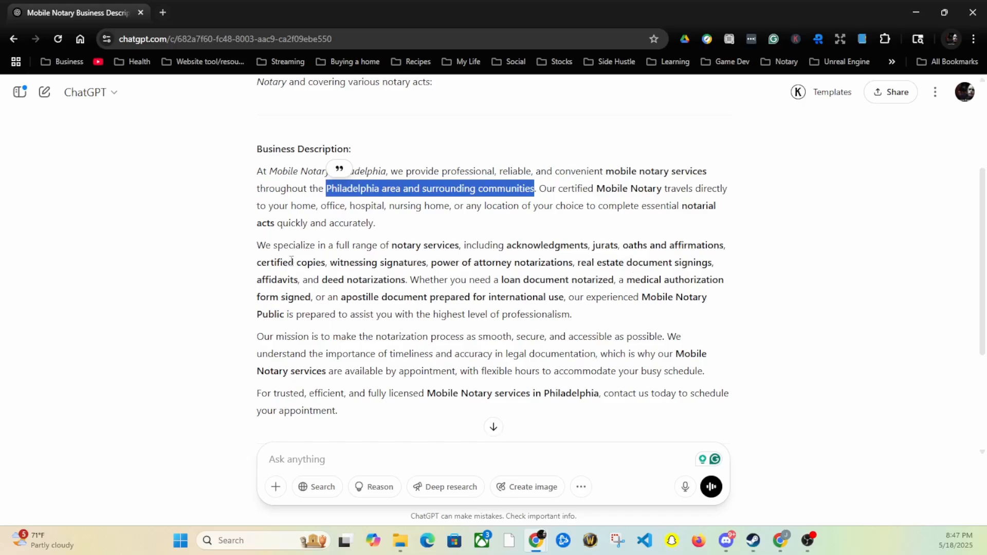
{"action": "left_click_drag", "start_coordinate": [259, 264], "coordinate": [327, 264]}
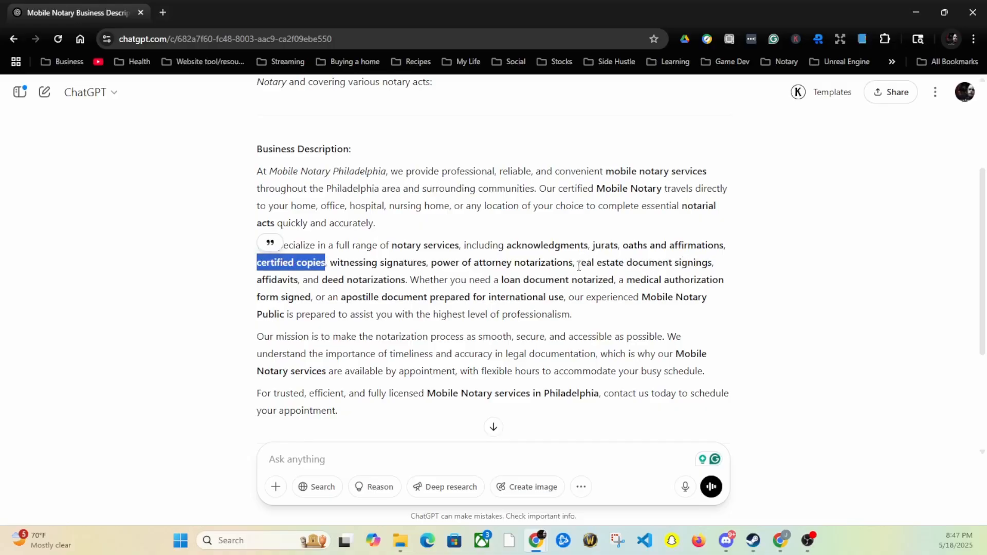
{"action": "left_click_drag", "start_coordinate": [579, 263], "coordinate": [714, 265]}
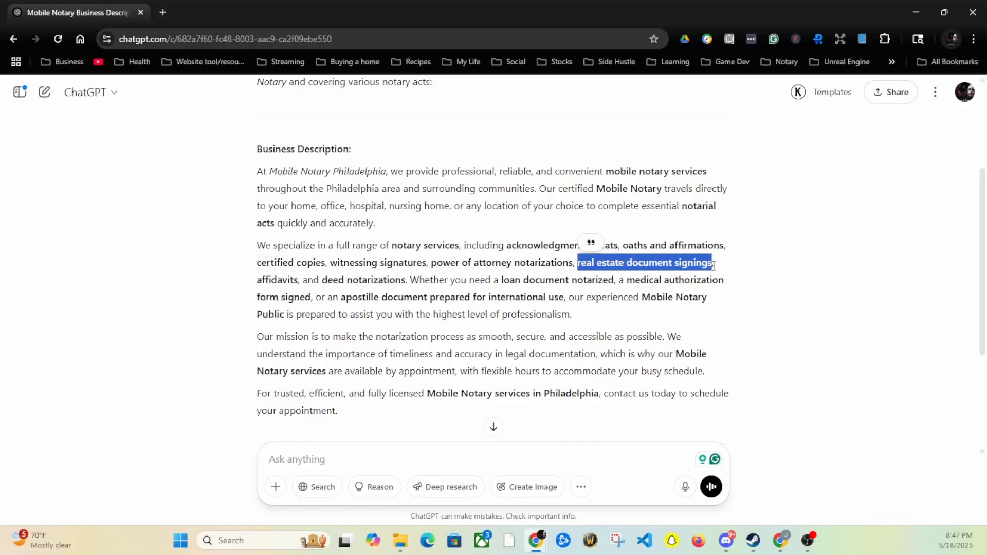
{"action": "left_click", "coordinate": [345, 298]}
{"action": "left_click_drag", "start_coordinate": [345, 298], "coordinate": [406, 298]}
{"action": "left_click", "coordinate": [344, 302]}
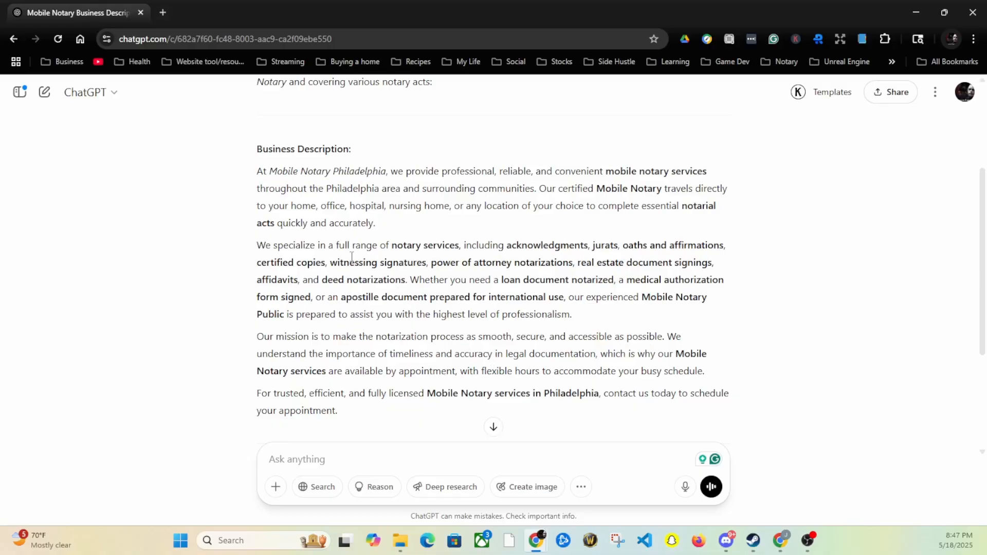
{"action": "scroll", "coordinate": [352, 257], "scroll_direction": "up", "scroll_amount": 2}
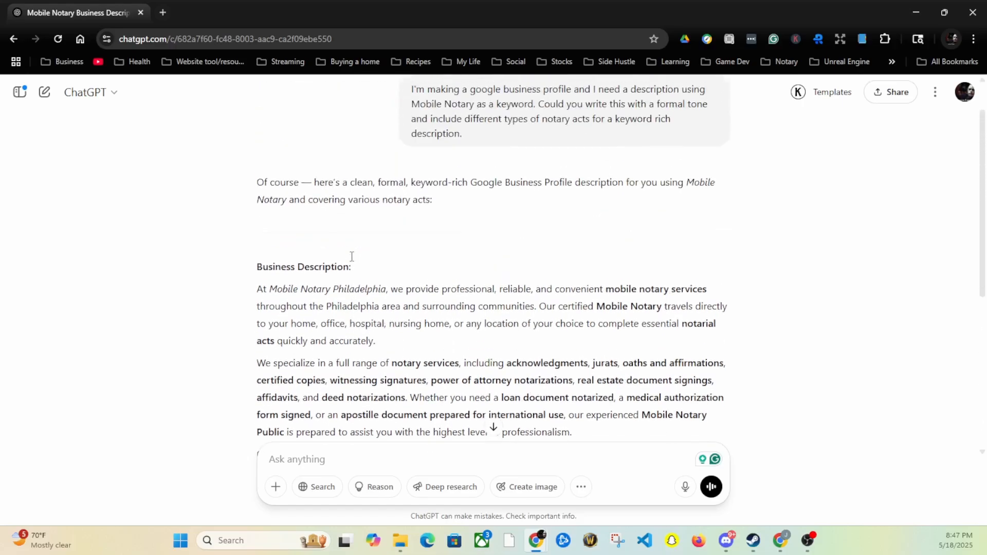
{"action": "scroll", "coordinate": [352, 260], "scroll_direction": "up", "scroll_amount": 1}
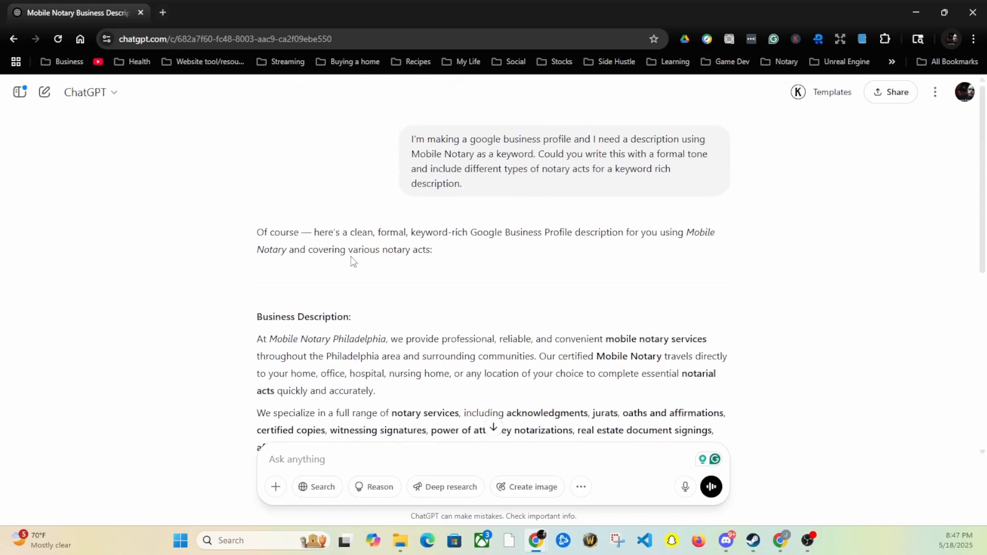
{"action": "scroll", "coordinate": [375, 253], "scroll_direction": "down", "scroll_amount": 5}
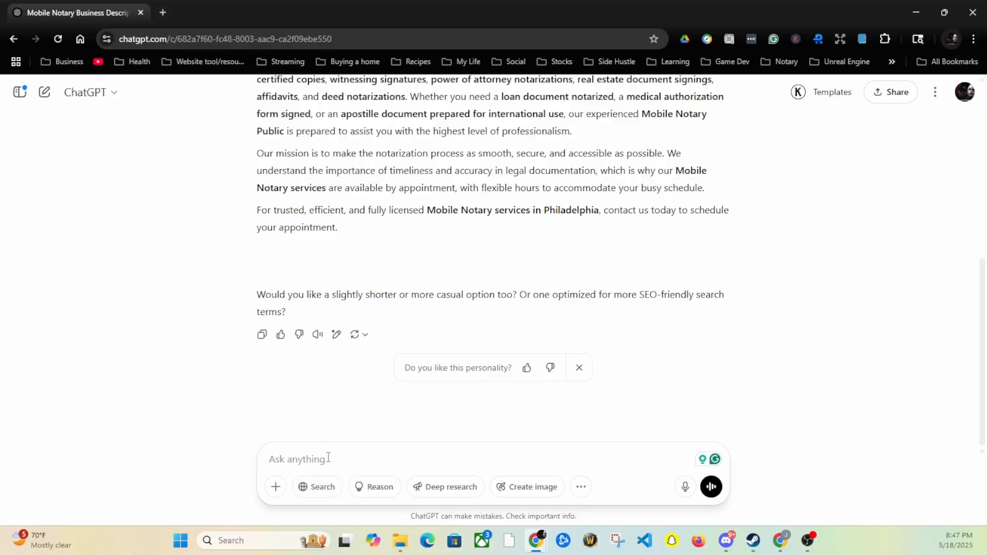
Draft the 'notary public in Texas out of houston' follow-up and copy the full description
{"action": "type", "text": "Can you add"}
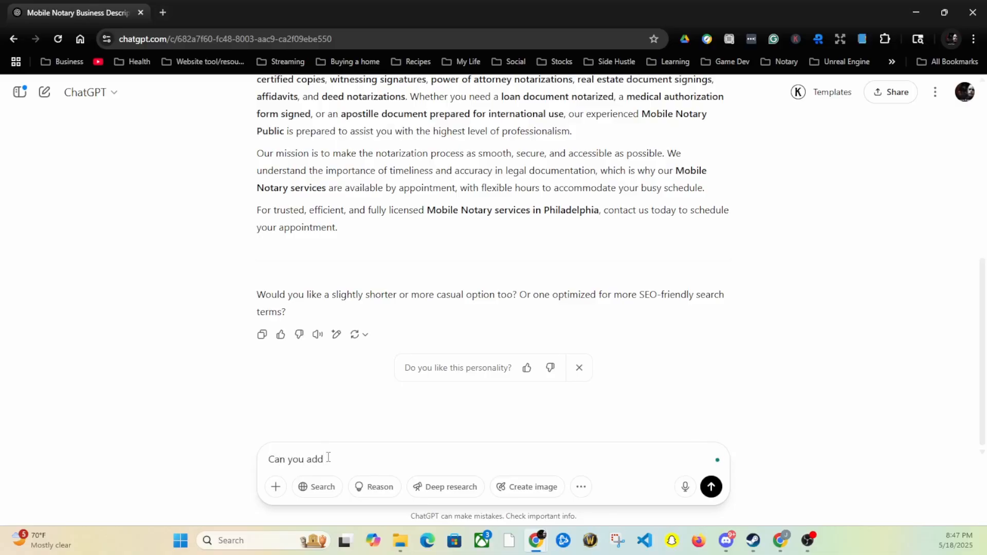
{"action": "type", "text": " that I'm a notary public in Texas"}
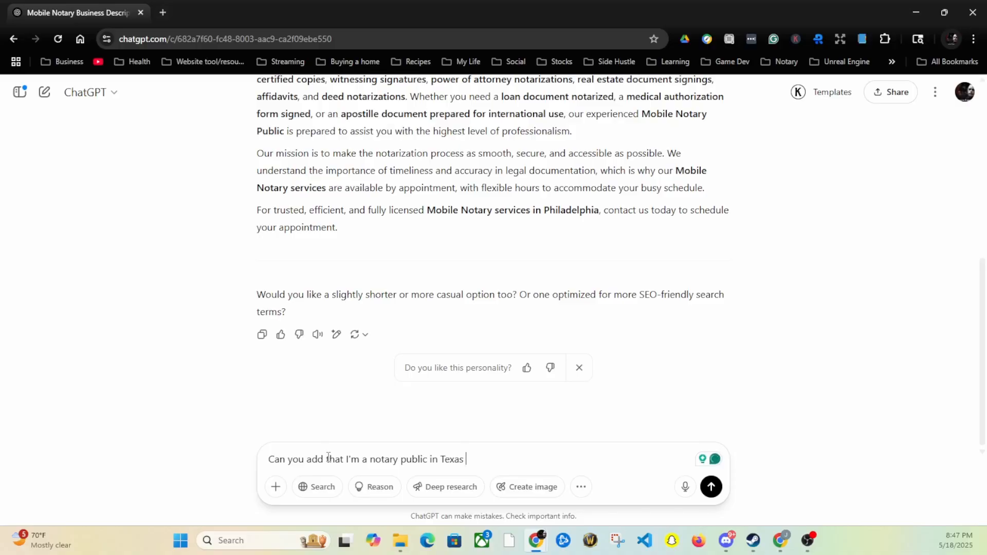
{"action": "type", "text": " out of houston"}
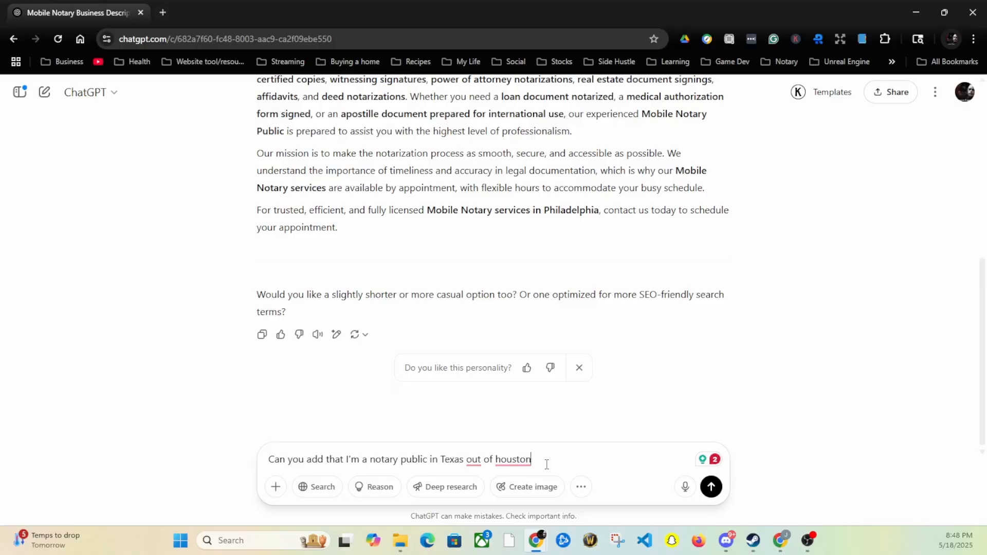
{"action": "scroll", "coordinate": [223, 280], "scroll_direction": "up", "scroll_amount": 3}
{"action": "left_click_drag", "start_coordinate": [350, 352], "coordinate": [401, 294]}
{"action": "scroll", "coordinate": [251, 238], "scroll_direction": "up", "scroll_amount": 2}
{"action": "right_click", "coordinate": [250, 240]}
{"action": "left_click", "coordinate": [194, 280]}
{"action": "scroll", "coordinate": [393, 344], "scroll_direction": "down", "scroll_amount": 3}
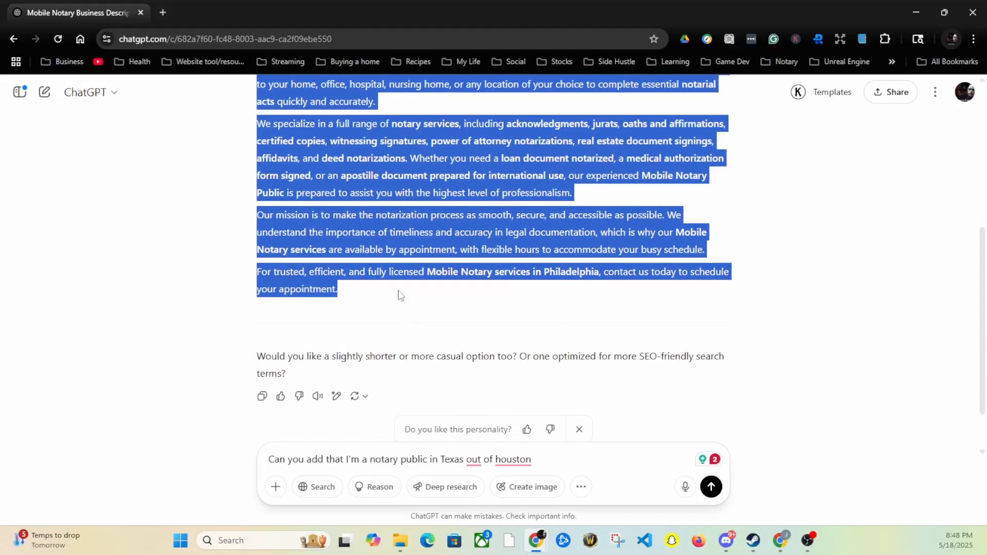
{"action": "right_click", "coordinate": [310, 282]}
{"action": "left_click", "coordinate": [340, 306]}
Paste the Mobile Notary description into the profile's description box and fix the cut-off last word
{"action": "left_click", "coordinate": [787, 542]}
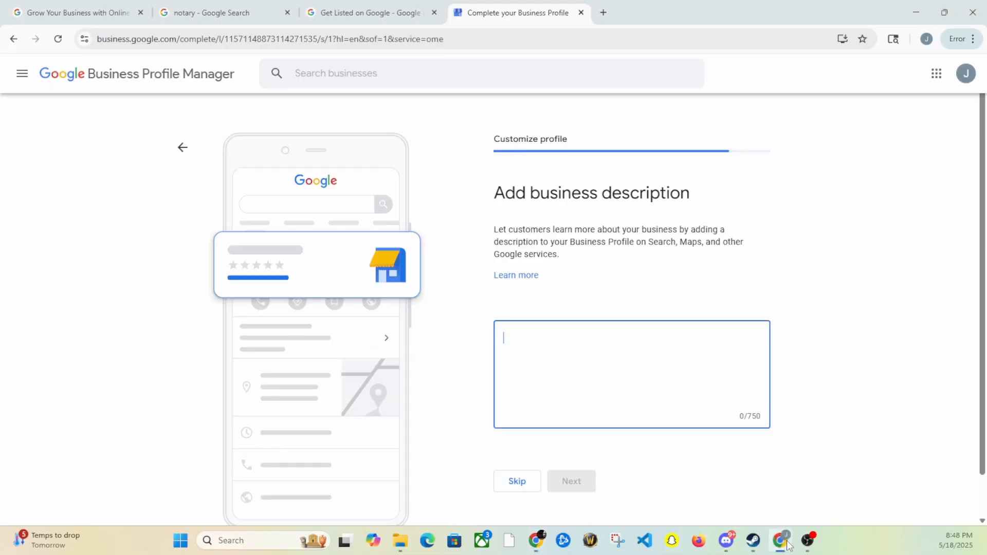
{"action": "right_click", "coordinate": [595, 375]}
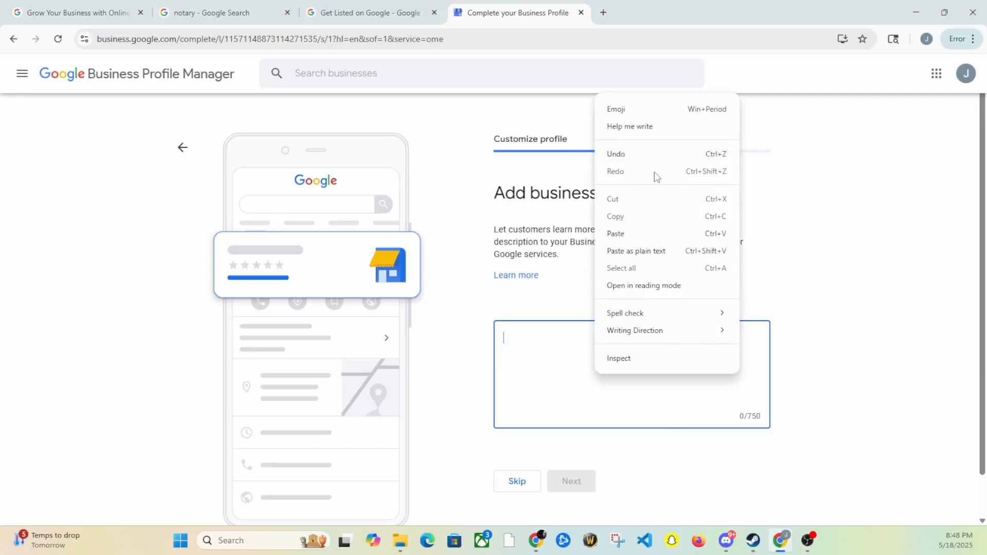
{"action": "left_click", "coordinate": [619, 232]}
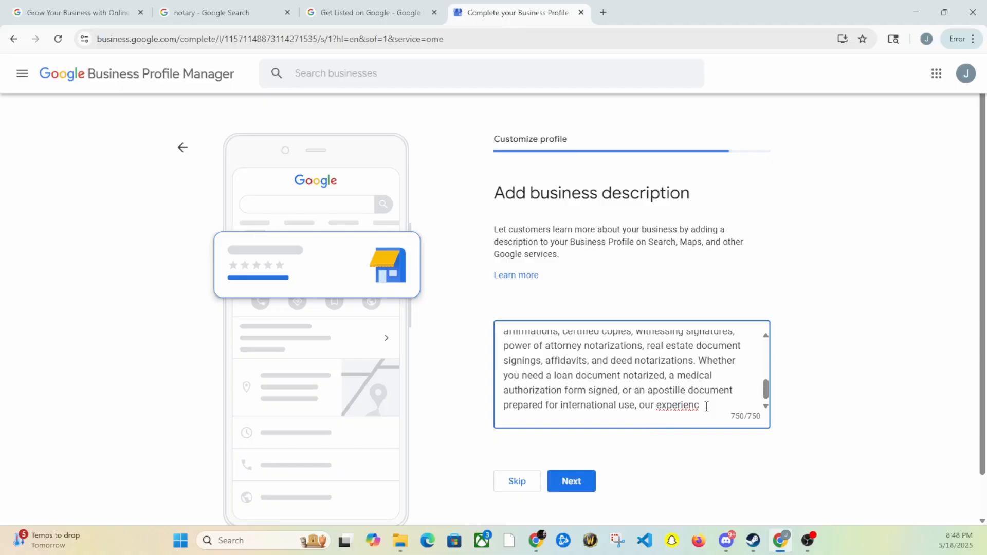
{"action": "key", "text": "BackSpace"}
{"action": "key", "text": "BackSpace"}
{"action": "type", "text": "ne"}
Copy the trimmed 750-character description and go back to the ChatGPT conversation
{"action": "key", "text": "ctrl+a"}
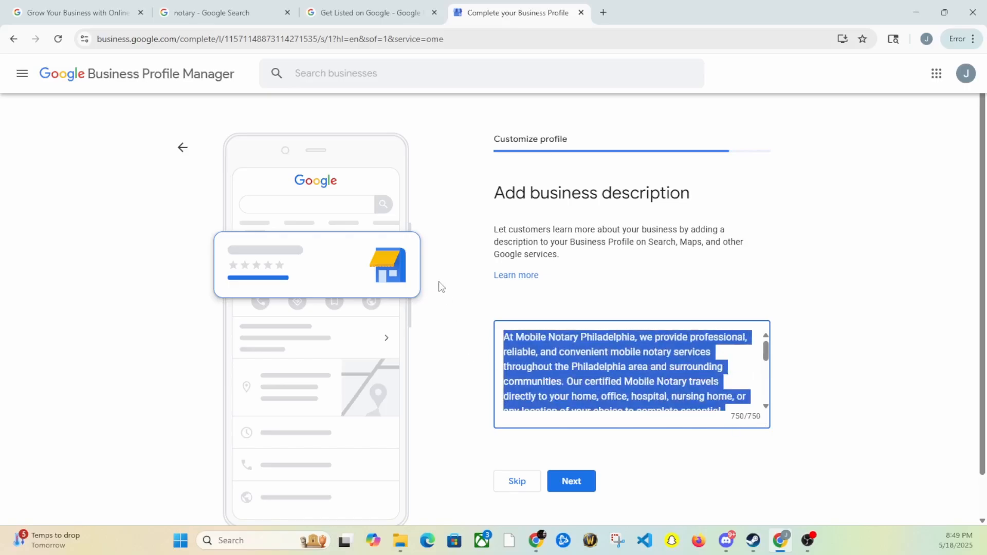
{"action": "right_click", "coordinate": [548, 356]}
{"action": "left_click", "coordinate": [588, 122]}
{"action": "mouse_move", "coordinate": [784, 546]}
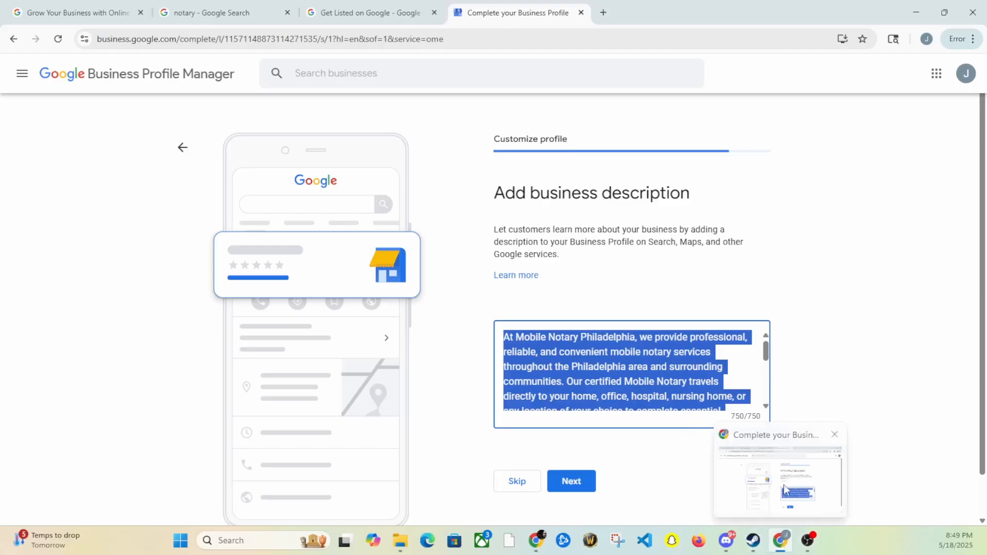
{"action": "mouse_move", "coordinate": [535, 549]}
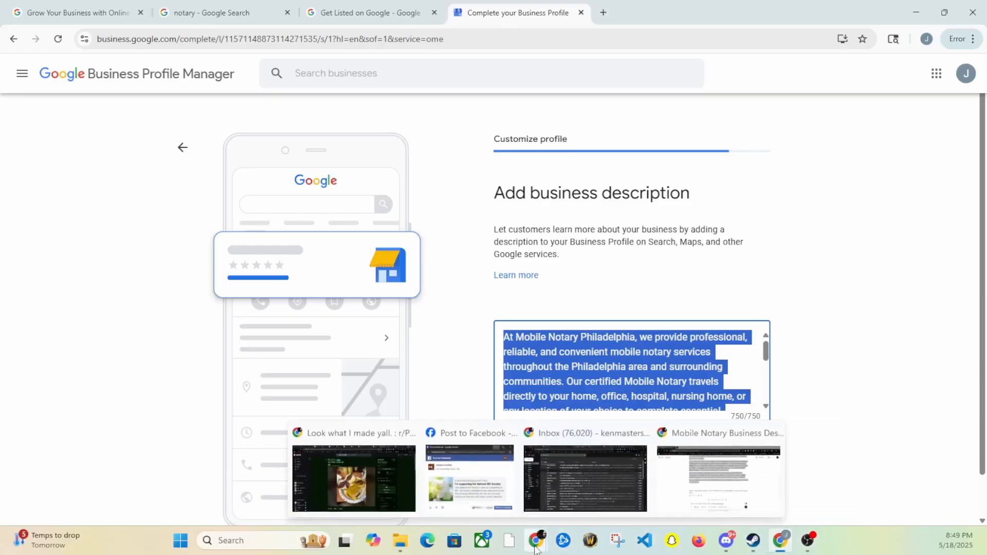
{"action": "left_click", "coordinate": [720, 496]}
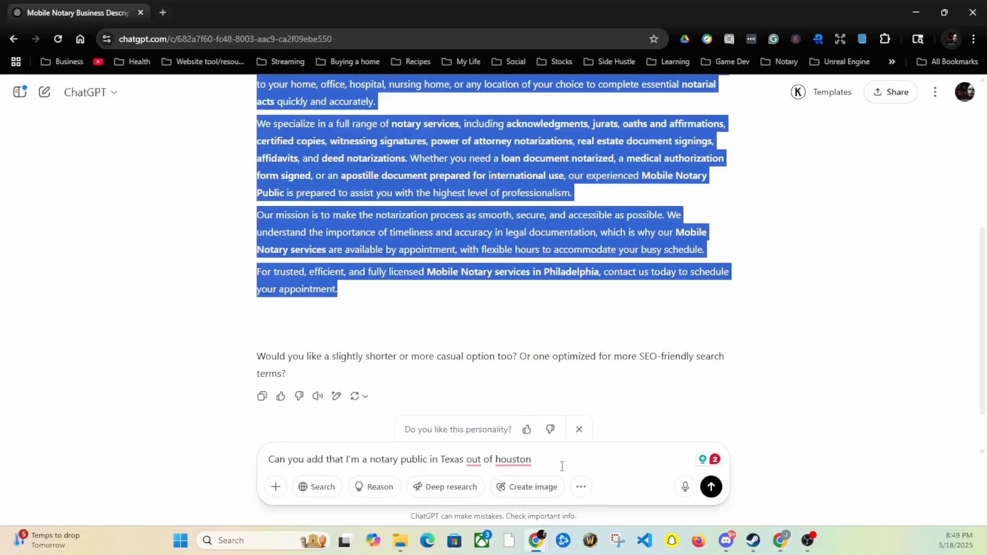
Replace the Texas follow-up with a request to keep the description under 750, and send it
{"action": "left_click_drag", "start_coordinate": [562, 461], "coordinate": [200, 433]}
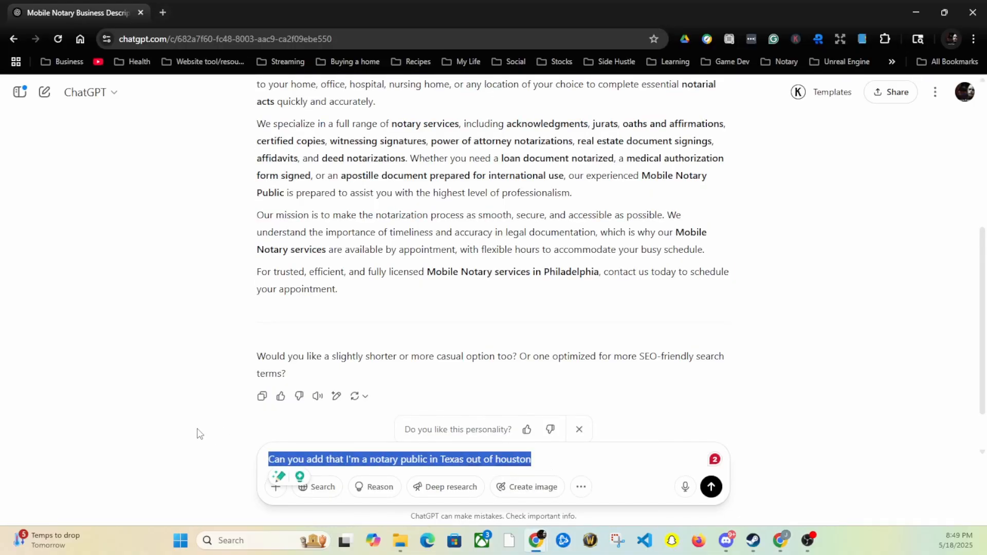
{"action": "type", "text": "Can you make"}
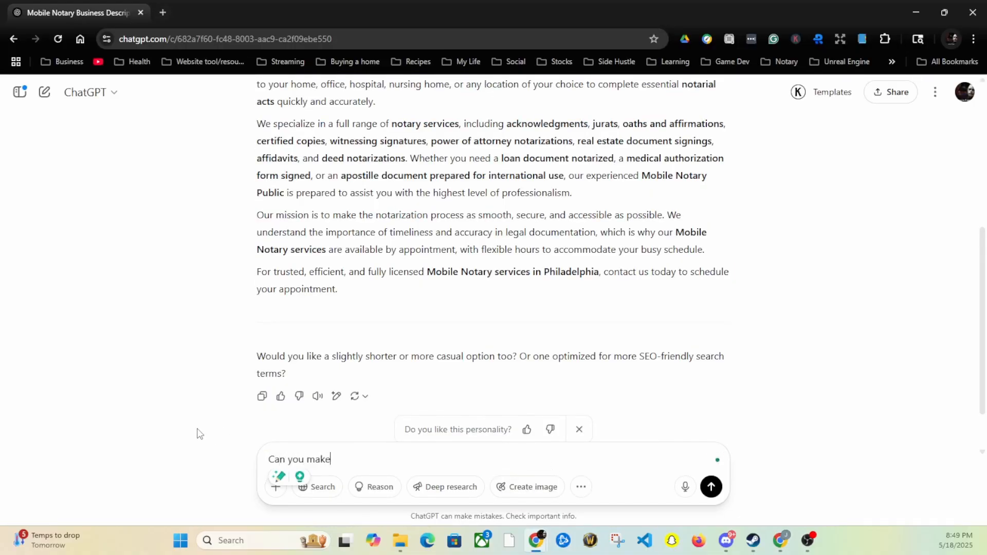
{"action": "type", "text": " this no ma"}
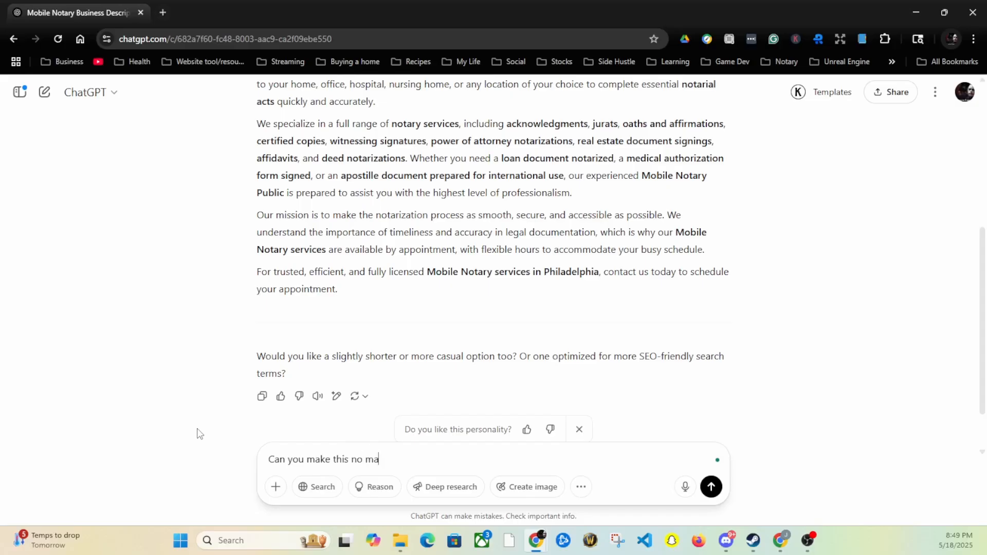
{"action": "type", "text": "x"}
{"action": "key", "text": "BackSpace"}
{"action": "key", "text": "BackSpace"}
{"action": "type", "text": "ore than 750 words"}
{"action": "key", "text": "Return"}
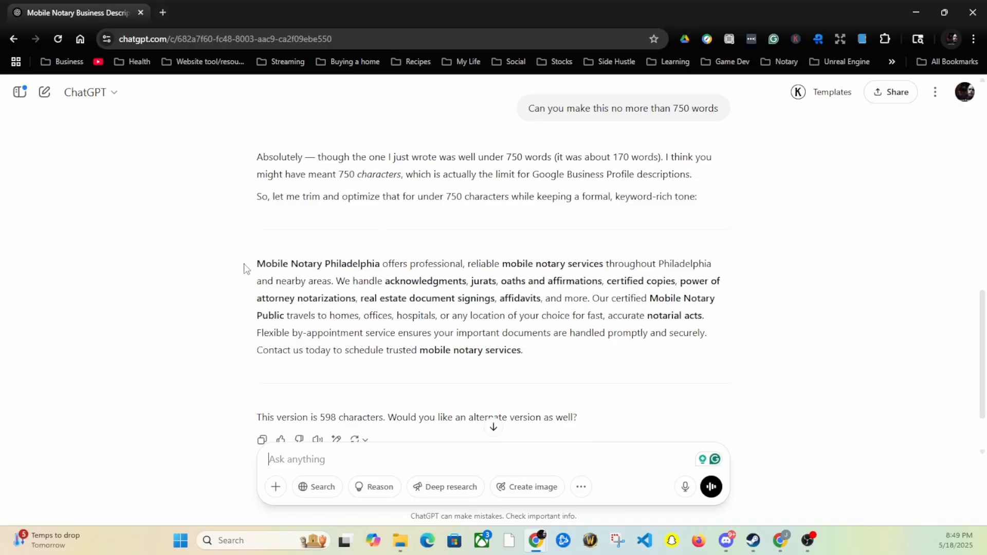
Copy the shortened 598-character description and minimize the ChatGPT window
{"action": "left_click_drag", "start_coordinate": [253, 263], "coordinate": [550, 361]}
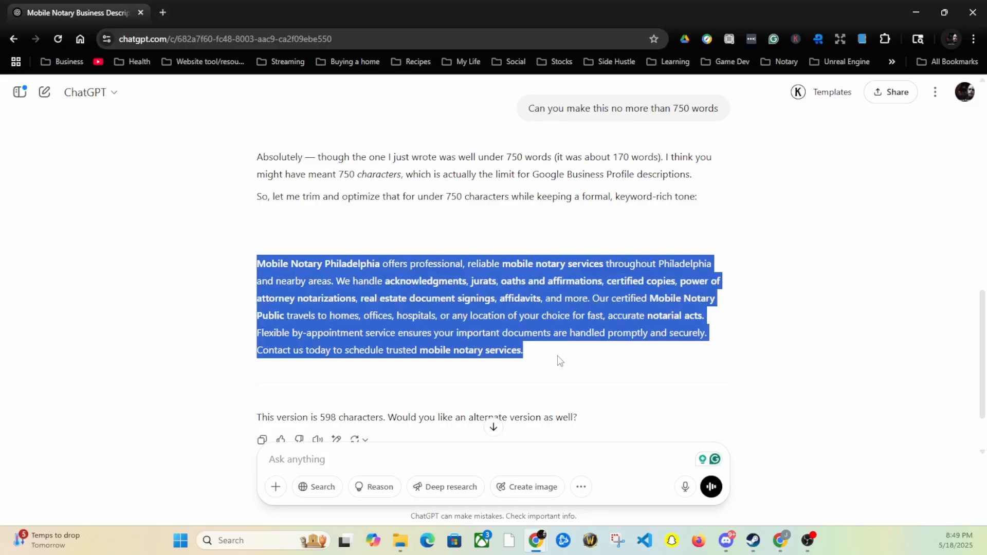
{"action": "right_click", "coordinate": [404, 310]}
{"action": "left_click", "coordinate": [452, 322]}
{"action": "left_click", "coordinate": [916, 12]}
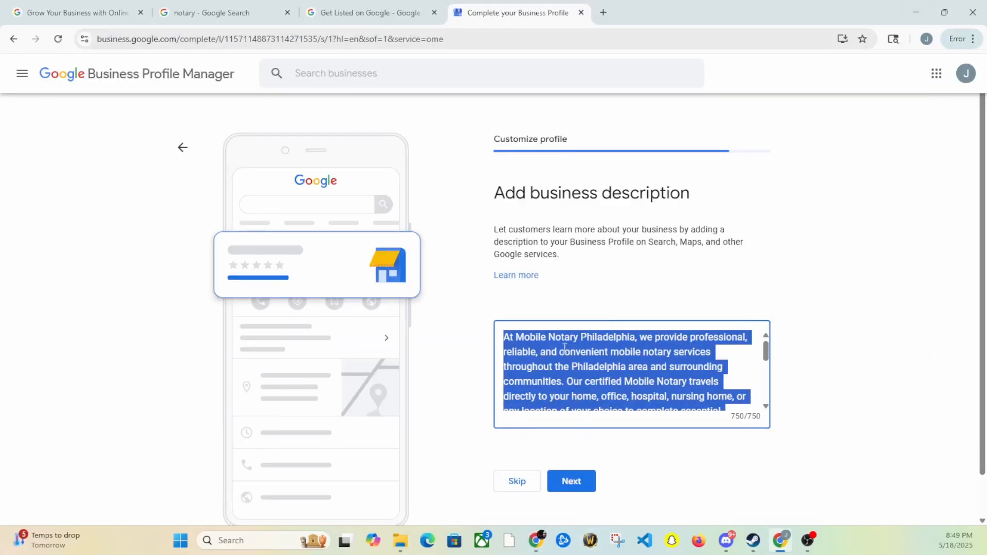
Replace the 750-character business description with the shorter ChatGPT version
{"action": "key", "text": "BackSpace"}
{"action": "key", "text": "ctrl+v"}
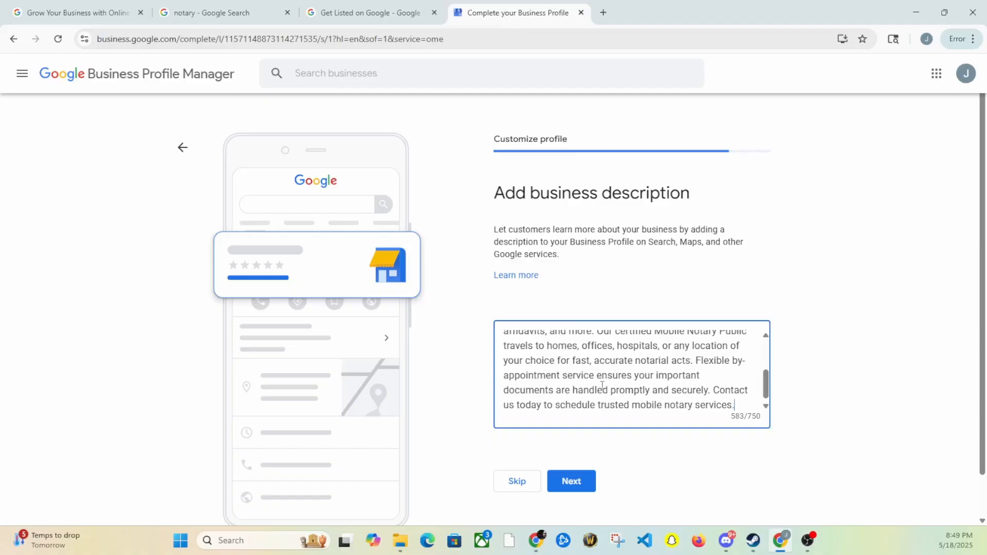
{"action": "scroll", "coordinate": [604, 391], "scroll_direction": "up", "scroll_amount": 3}
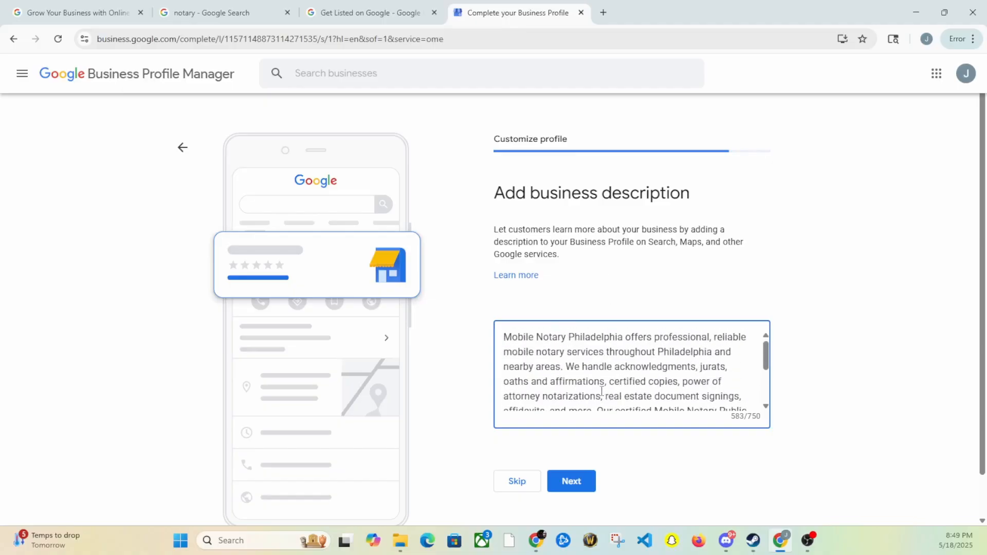
{"action": "scroll", "coordinate": [603, 391], "scroll_direction": "down", "scroll_amount": 3}
Advance to the Add photos step, then go back to the 'notary' search results tab
{"action": "left_click", "coordinate": [590, 486]}
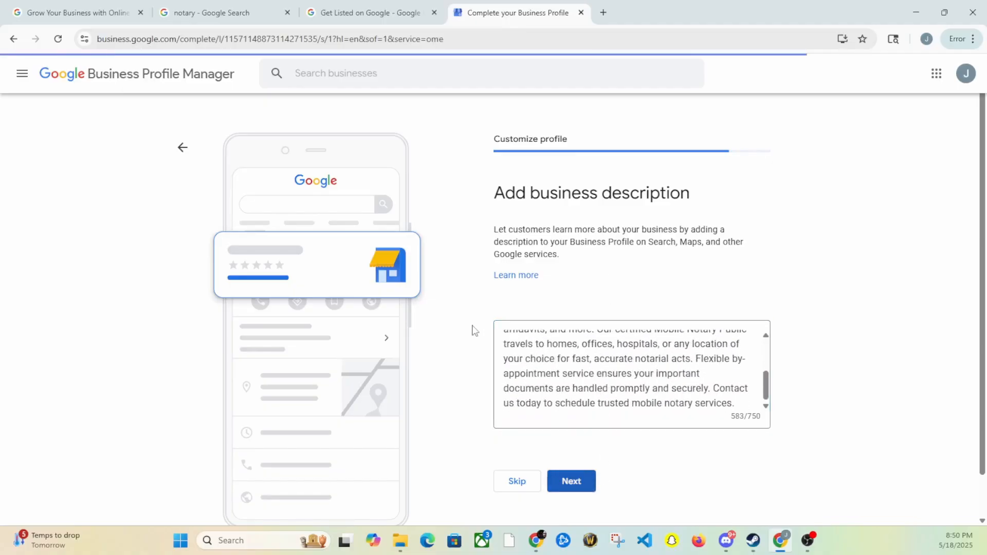
{"action": "scroll", "coordinate": [474, 330], "scroll_direction": "down", "scroll_amount": 1}
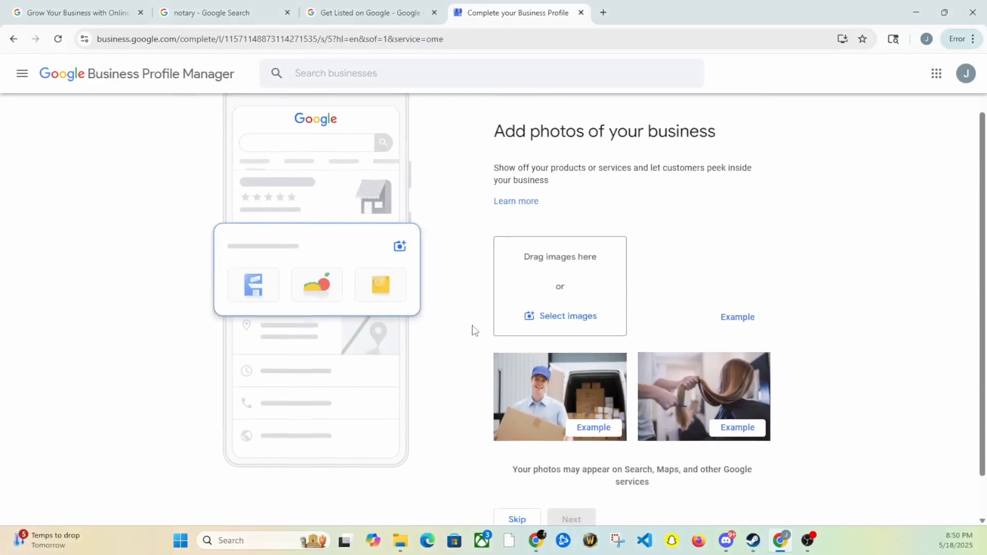
{"action": "scroll", "coordinate": [474, 330], "scroll_direction": "up", "scroll_amount": 1}
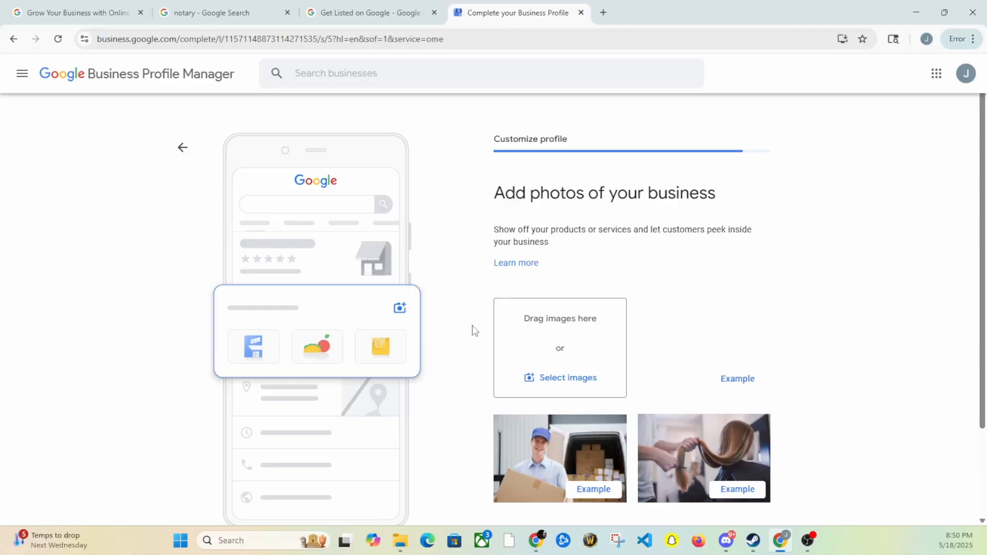
{"action": "left_click", "coordinate": [206, 14]}
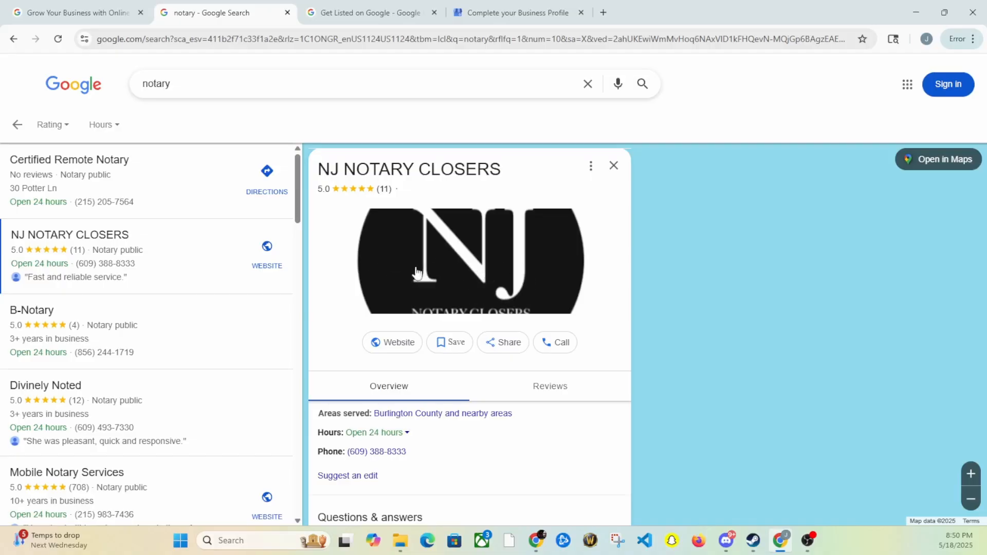
Browse B-Notary's listing photos: the logo, portrait, laptop and hand-writing images
{"action": "left_click", "coordinate": [195, 348]}
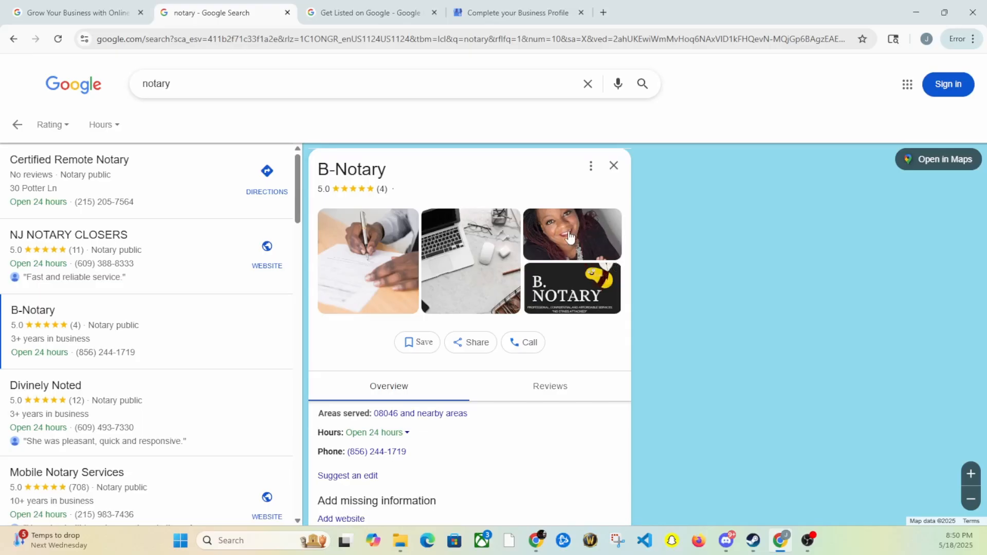
{"action": "left_click", "coordinate": [585, 288]}
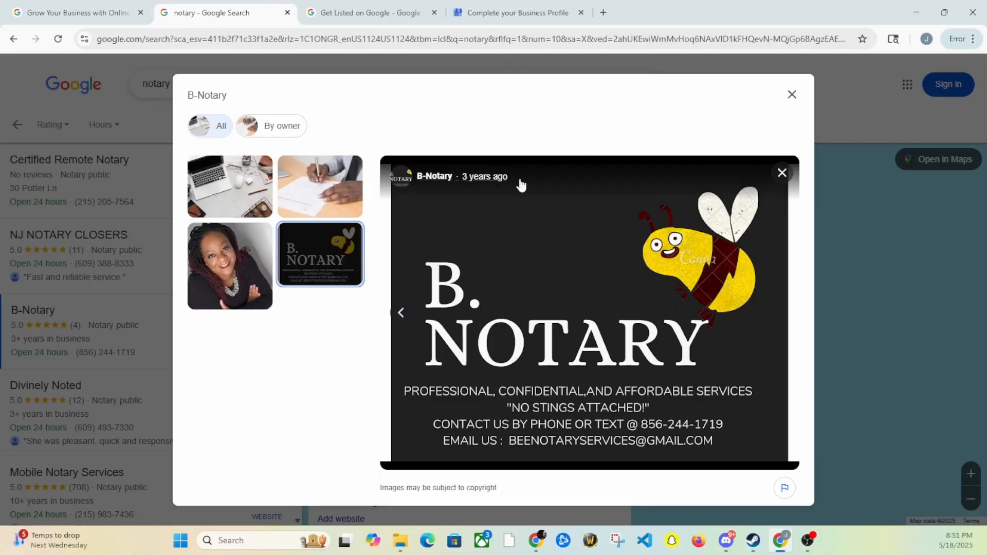
{"action": "left_click", "coordinate": [230, 269]}
{"action": "left_click", "coordinate": [230, 205]}
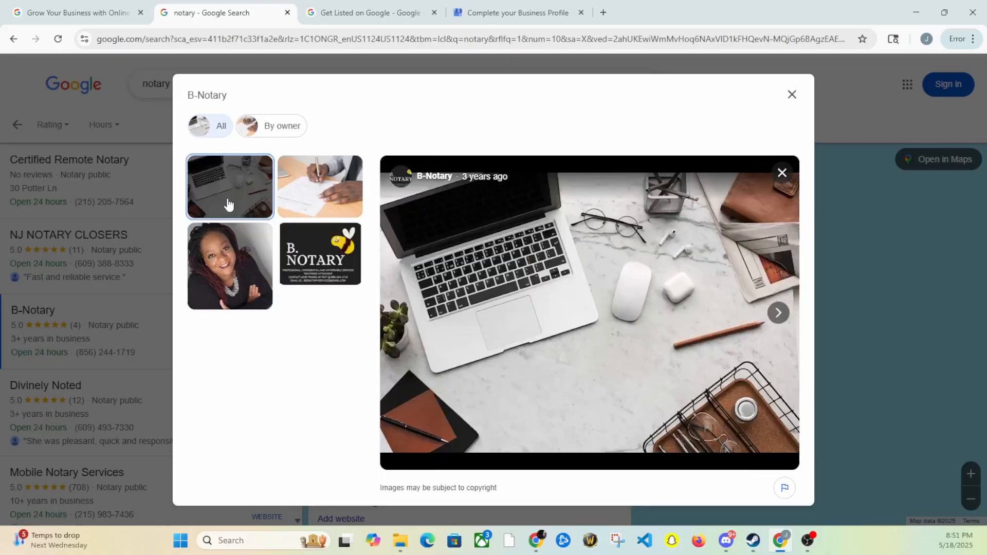
{"action": "left_click", "coordinate": [309, 193]}
{"action": "left_click", "coordinate": [230, 304]}
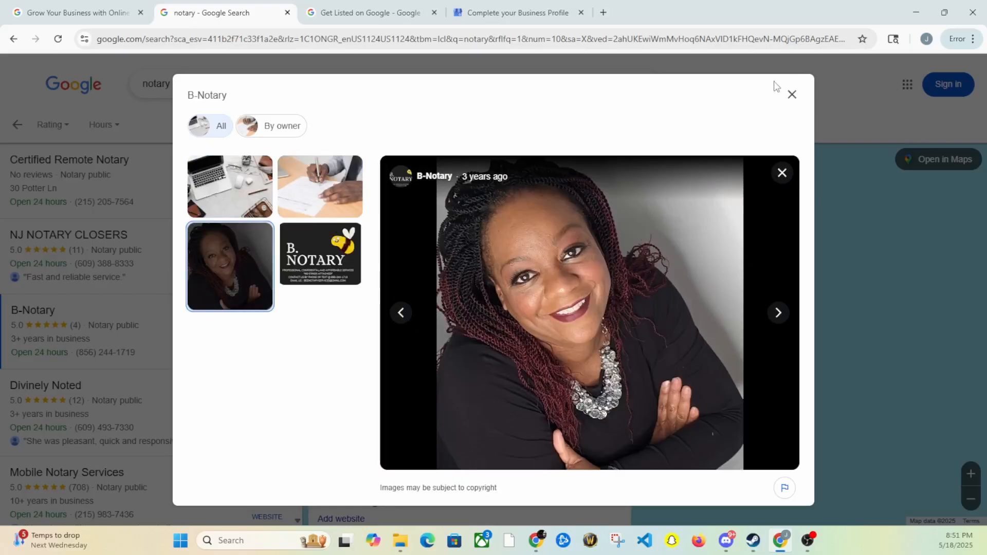
{"action": "left_click", "coordinate": [792, 95]}
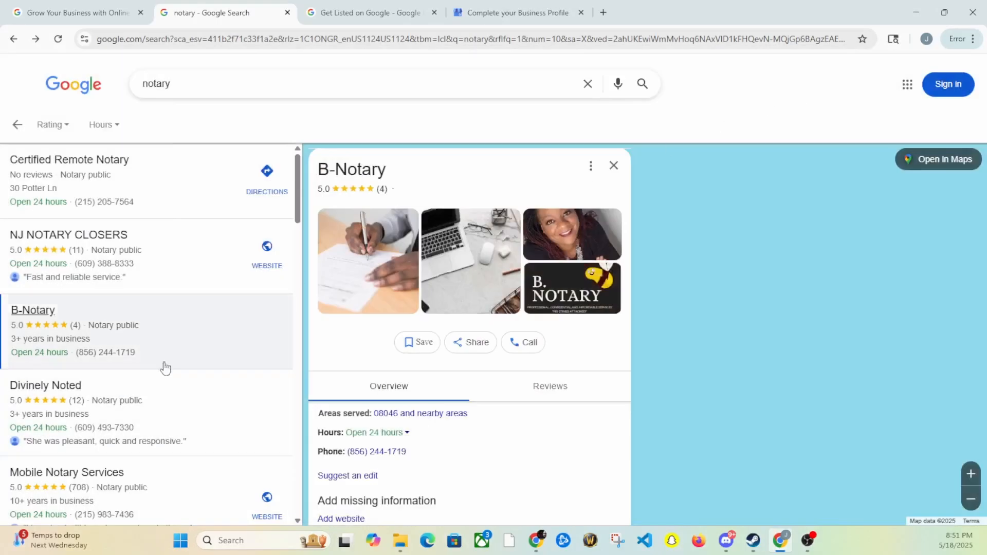
View Pauline's Angel Notary Public llc's Notary Services and logo photos
{"action": "scroll", "coordinate": [216, 344], "scroll_direction": "down", "scroll_amount": 6}
{"action": "left_click", "coordinate": [225, 310]}
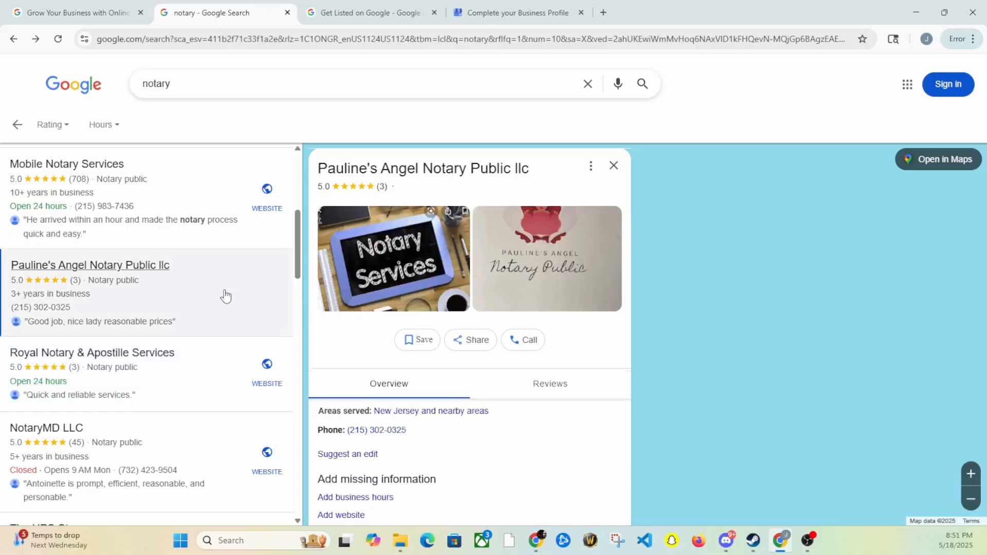
{"action": "left_click", "coordinate": [403, 266]}
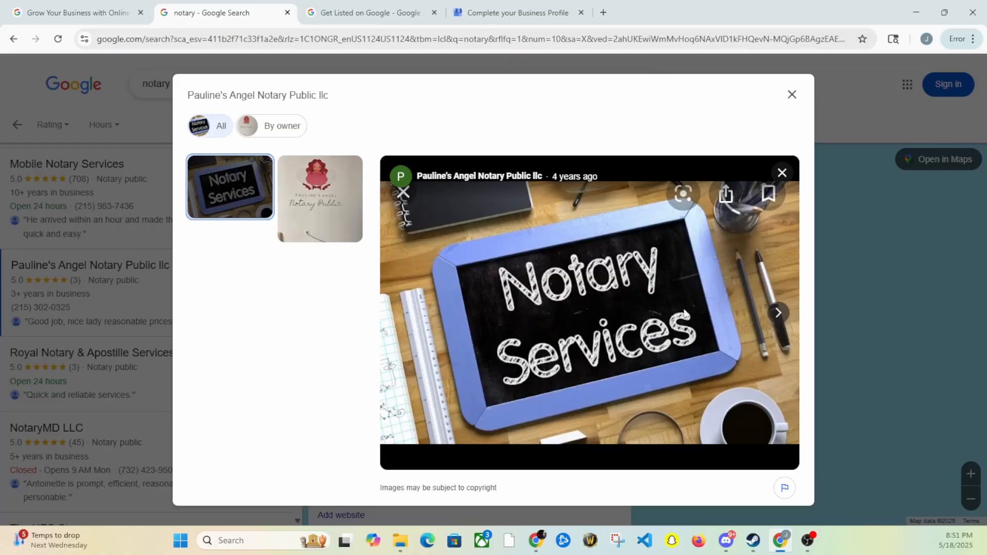
{"action": "left_click", "coordinate": [321, 213]}
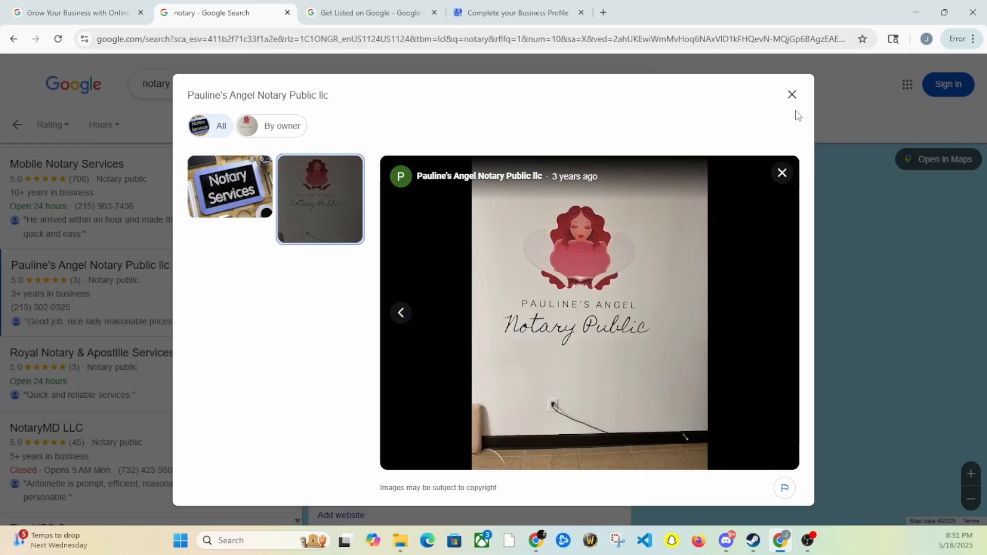
{"action": "left_click", "coordinate": [792, 94]}
Bring up The UPS Store, then NotaryMD LLC with its 12+ photos and Willingboro service area
{"action": "scroll", "coordinate": [239, 334], "scroll_direction": "down", "scroll_amount": 2}
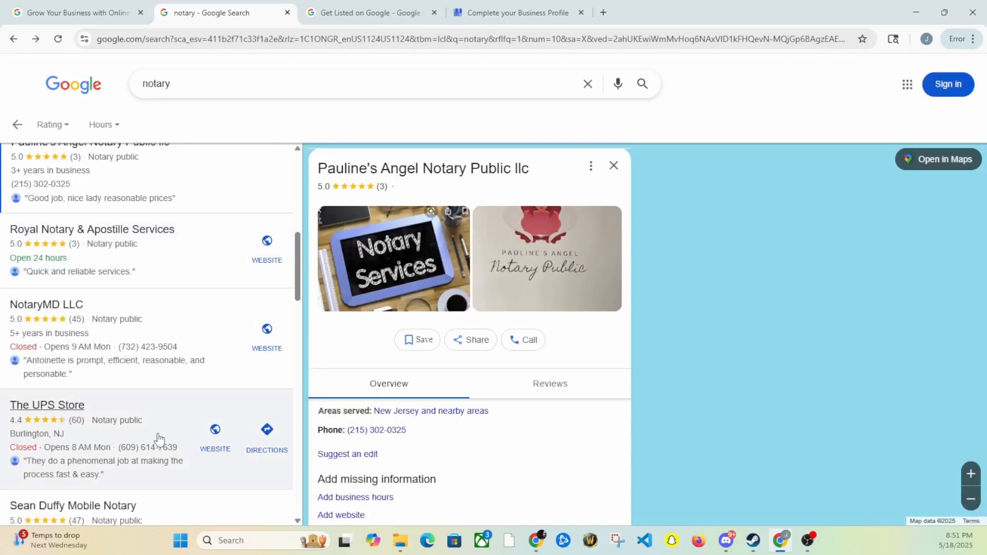
{"action": "left_click", "coordinate": [158, 443]}
{"action": "left_click", "coordinate": [172, 367]}
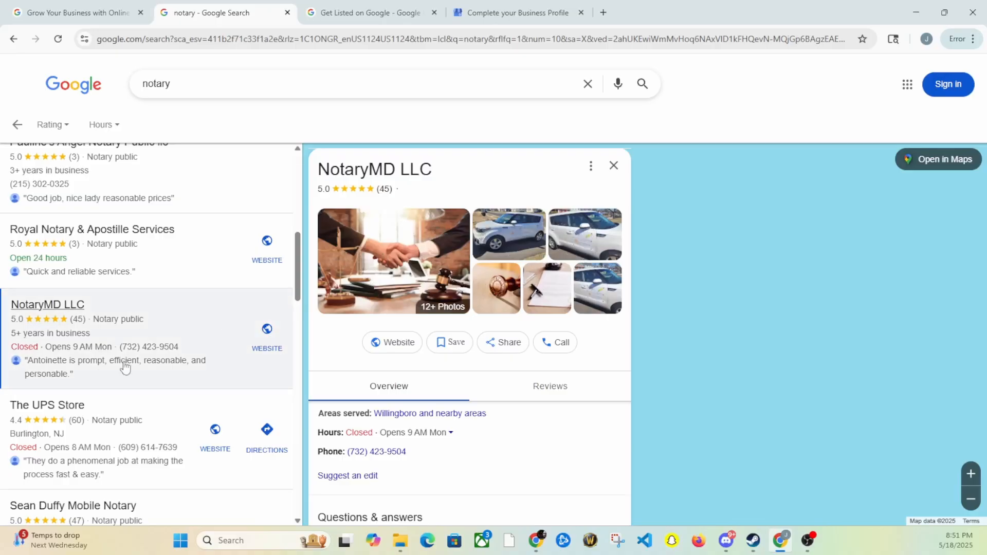
{"action": "scroll", "coordinate": [121, 374], "scroll_direction": "down", "scroll_amount": 1}
{"action": "scroll", "coordinate": [128, 363], "scroll_direction": "up", "scroll_amount": 5}
{"action": "left_click_drag", "start_coordinate": [197, 78], "coordinate": [15, 88]}
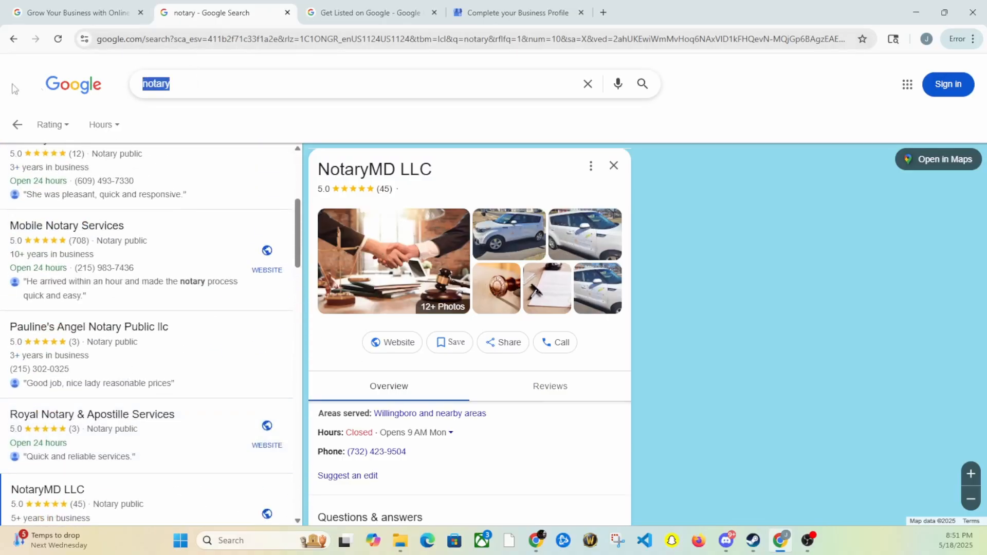
Search 'pizza' and view Riccardo's, Papa Johns and Vincenzo's listing details
{"action": "type", "text": "pizza"}
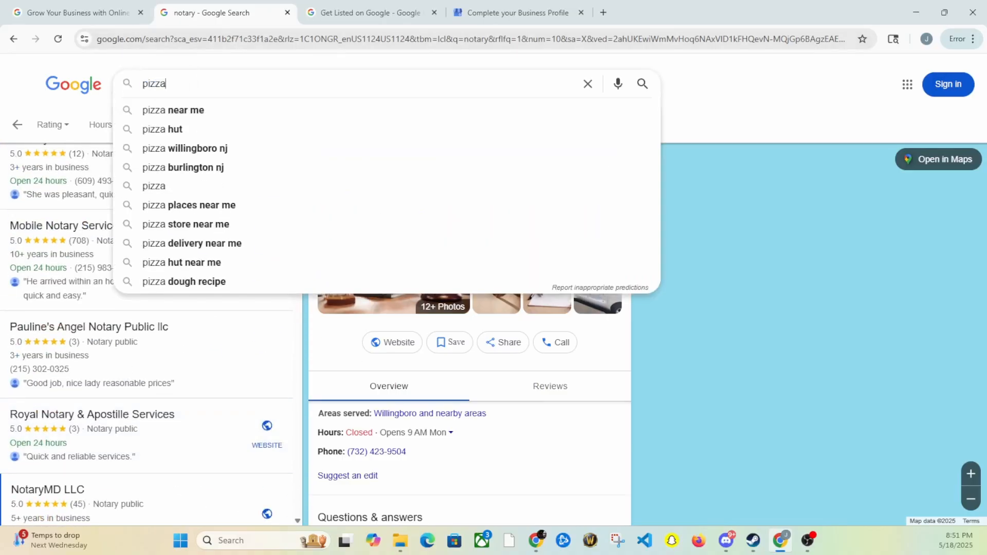
{"action": "key", "text": "Return"}
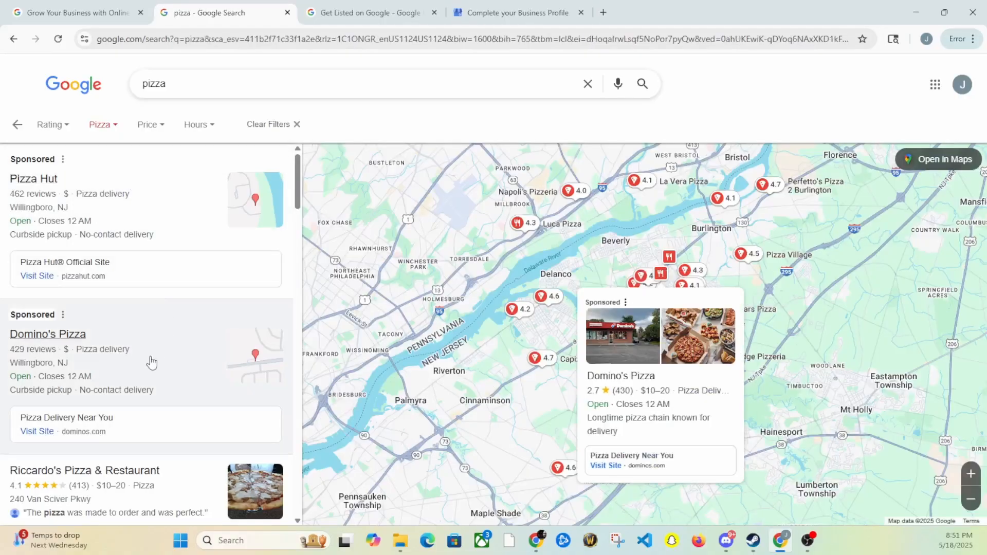
{"action": "scroll", "coordinate": [155, 349], "scroll_direction": "down", "scroll_amount": 3}
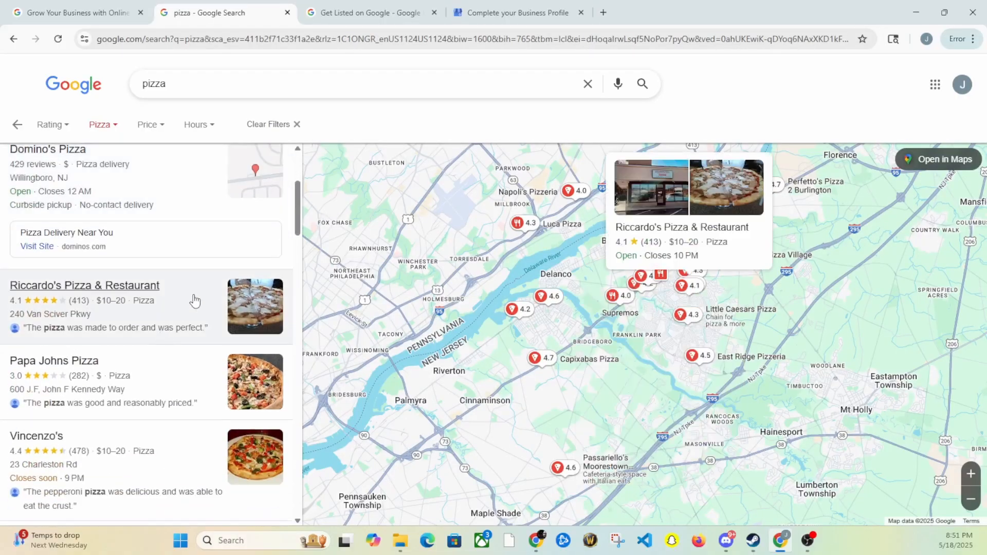
{"action": "left_click", "coordinate": [188, 308]}
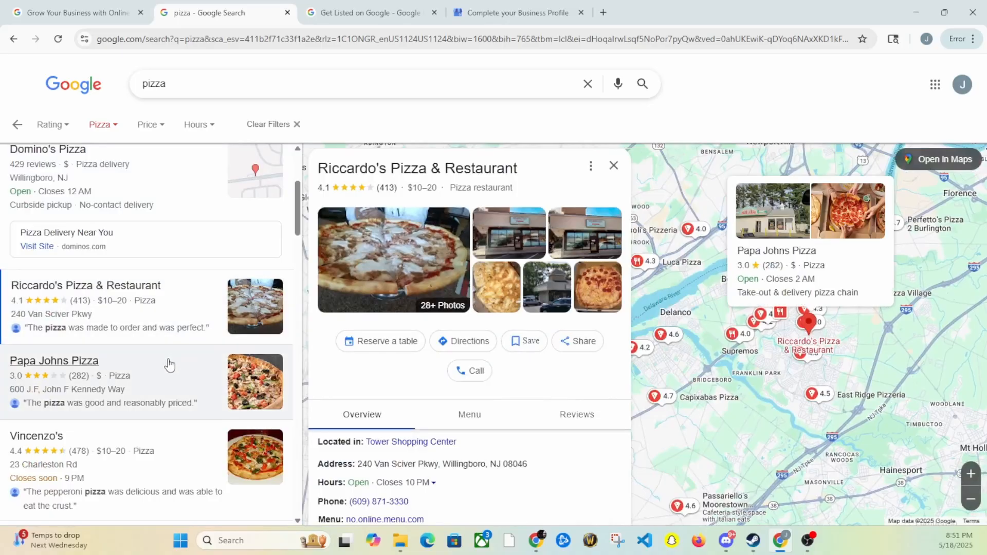
{"action": "left_click", "coordinate": [170, 364]}
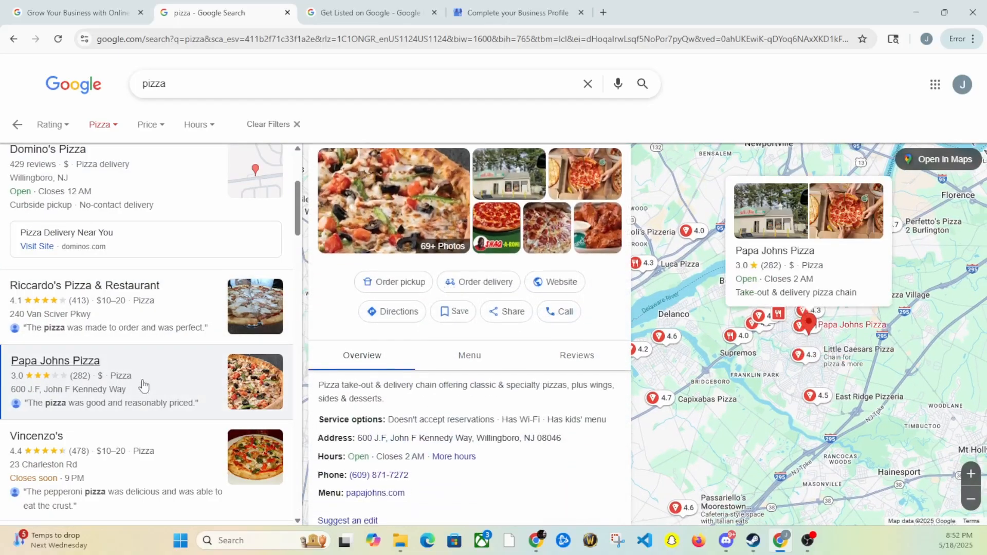
{"action": "scroll", "coordinate": [143, 385], "scroll_direction": "down", "scroll_amount": 2}
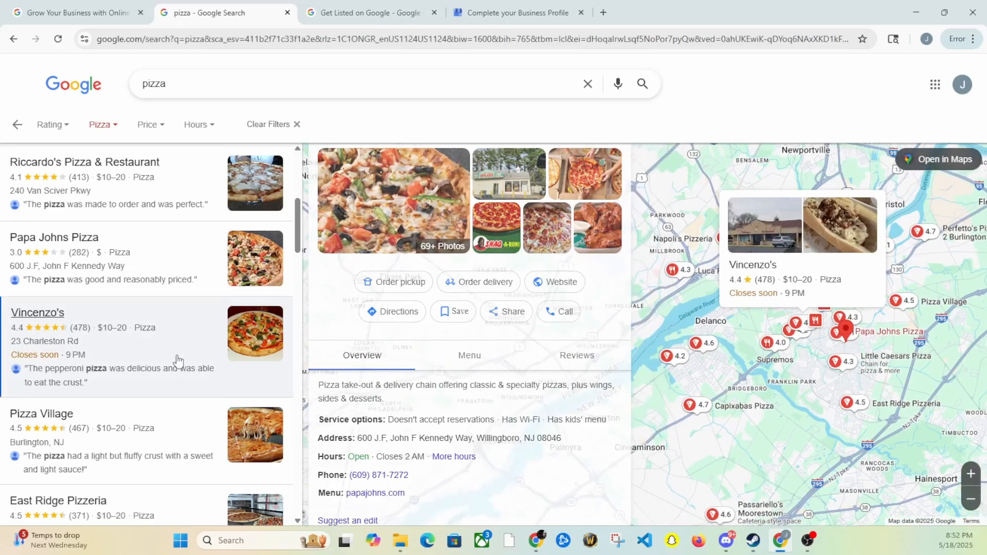
{"action": "left_click", "coordinate": [178, 361]}
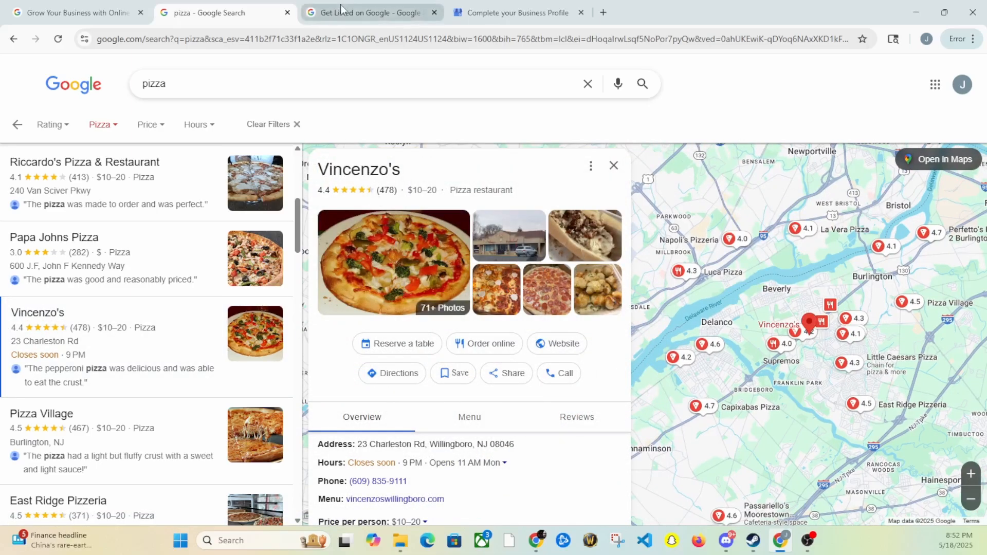
Glance at the Get Listed on Google tab and return to the pizza results
{"action": "mouse_move", "coordinate": [339, 16]}
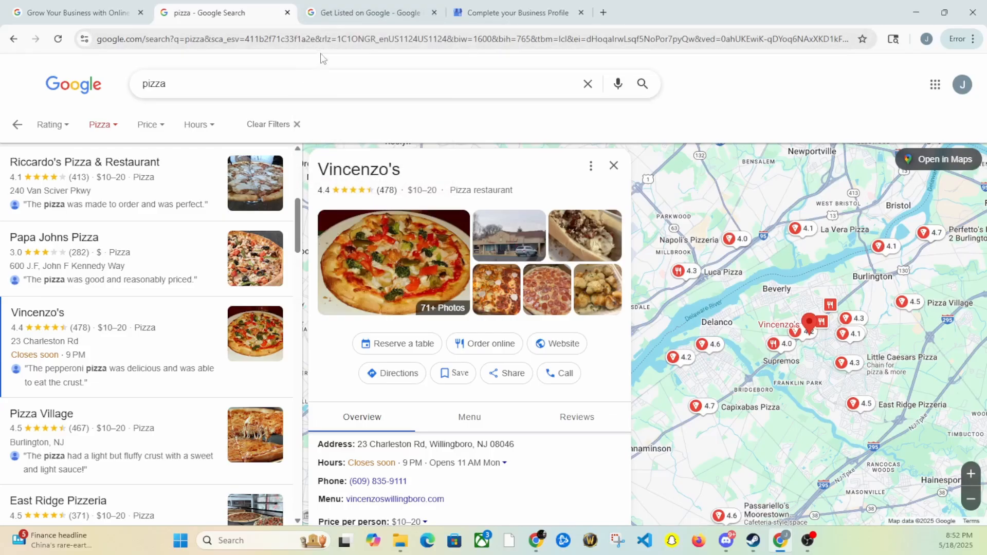
{"action": "left_click", "coordinate": [360, 20]}
{"action": "left_click", "coordinate": [221, 13]}
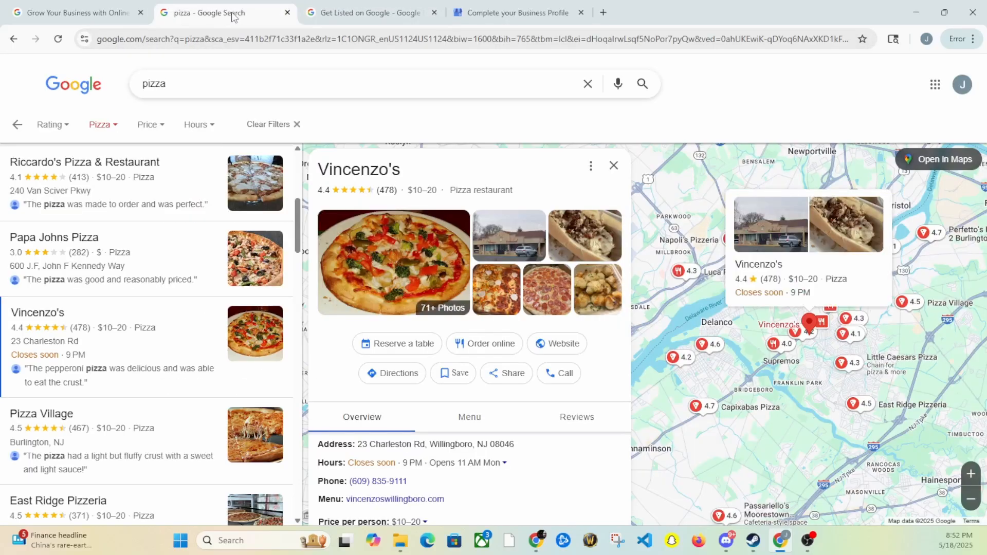
{"action": "double_click", "coordinate": [210, 83]}
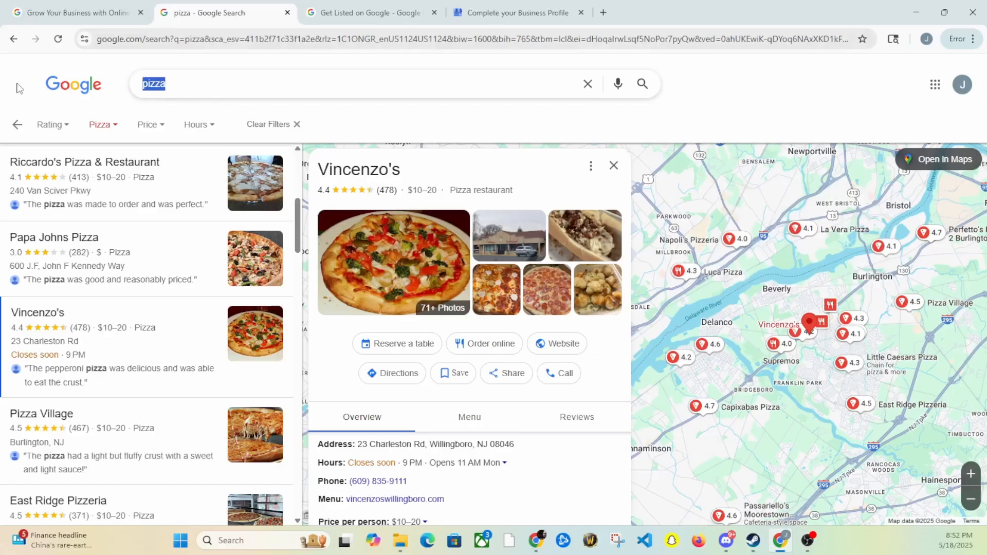
Search 'notary', open the B-Notary listing, then head back toward the Business Profile tab
{"action": "type", "text": "notary"}
{"action": "key", "text": "Return"}
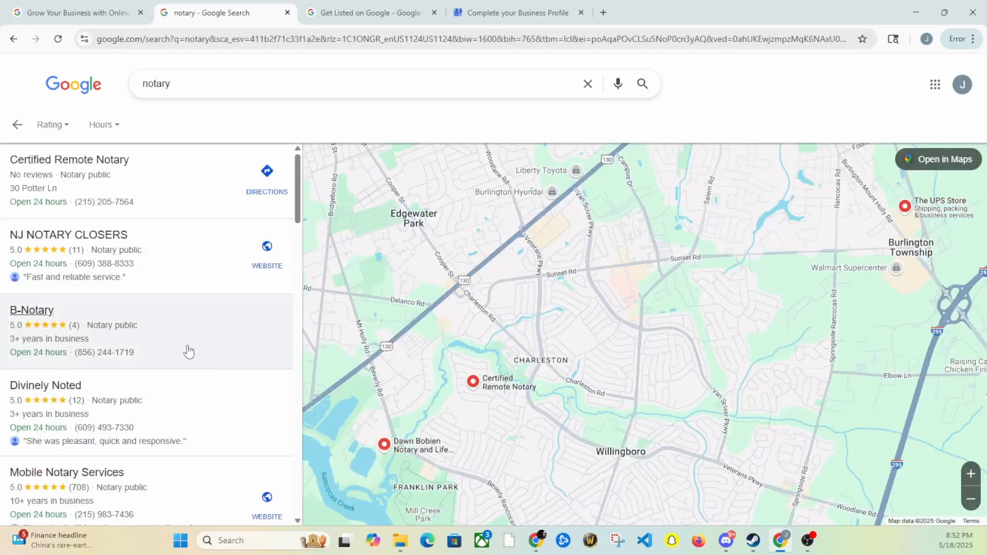
{"action": "left_click", "coordinate": [186, 351]}
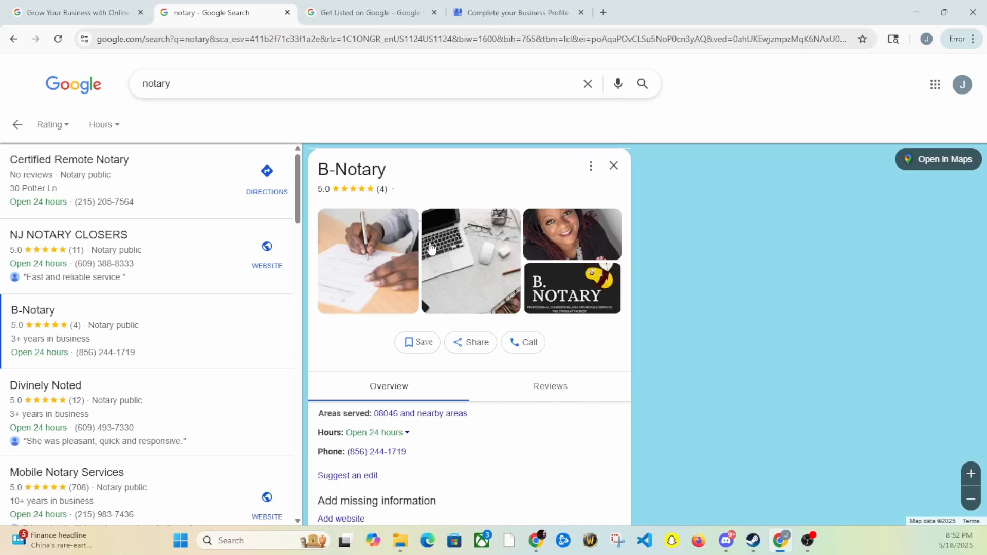
{"action": "left_click", "coordinate": [382, 20]}
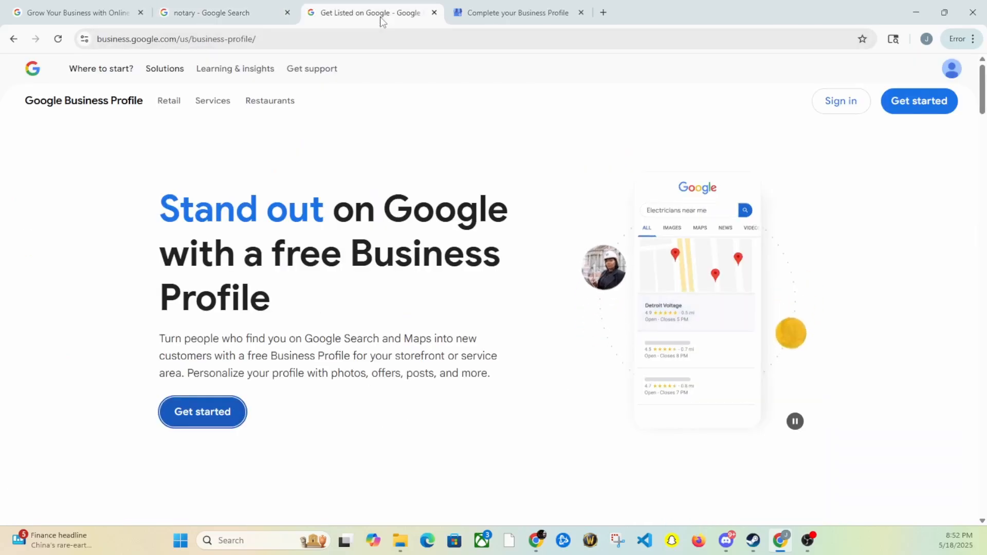
{"action": "left_click", "coordinate": [215, 10]}
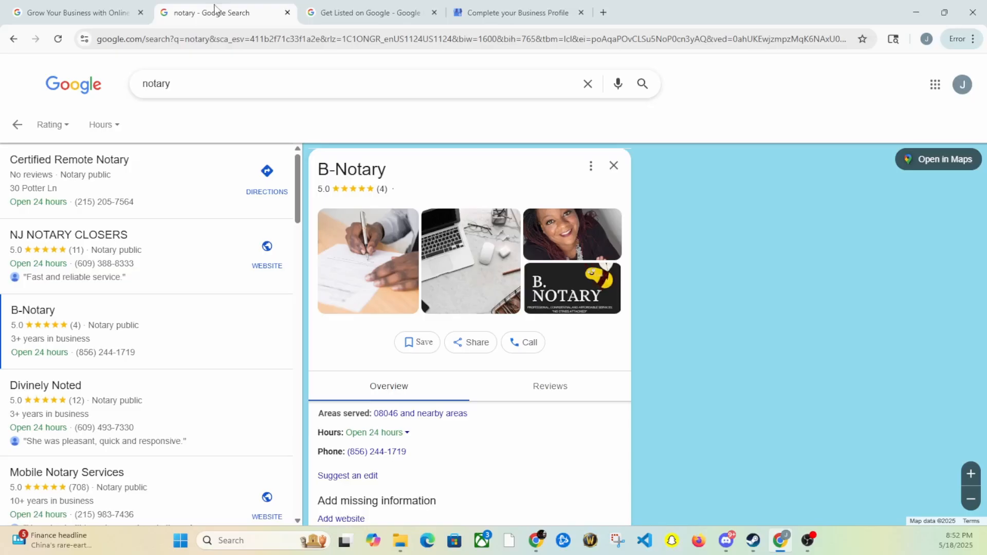
{"action": "left_click", "coordinate": [42, 4]}
Upload the BusinessLogo image from the Notary Business folder on the Add photos step
{"action": "left_click", "coordinate": [516, 9]}
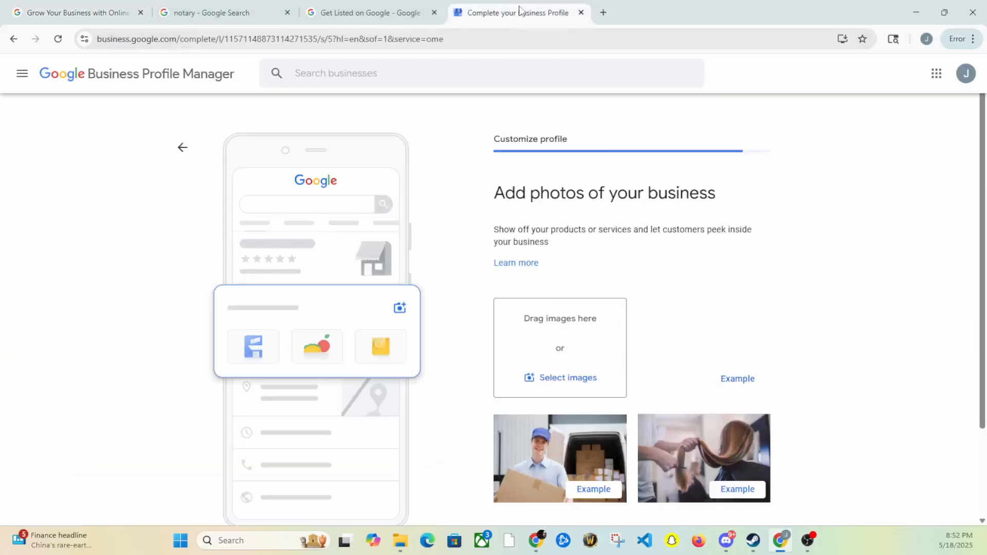
{"action": "left_click", "coordinate": [576, 380]}
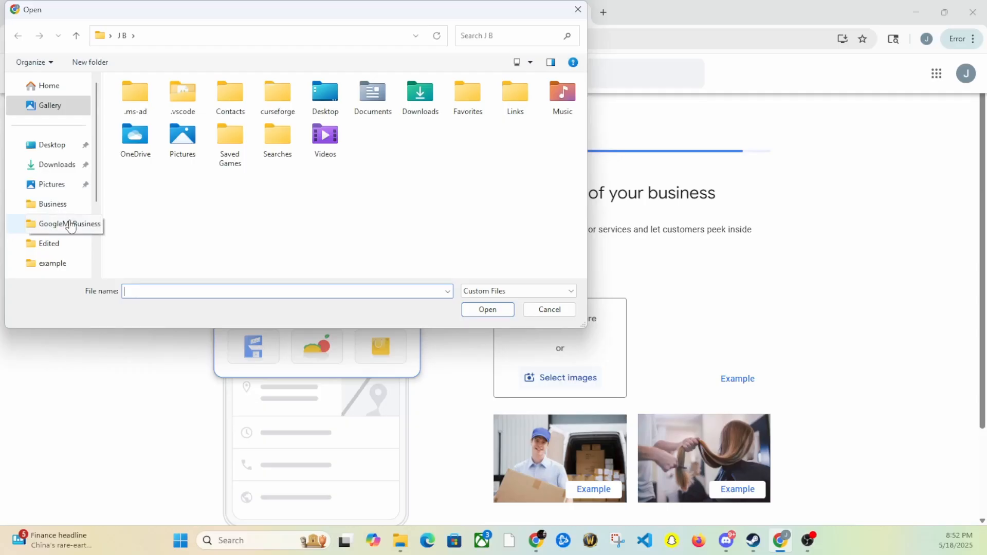
{"action": "left_click", "coordinate": [55, 204]}
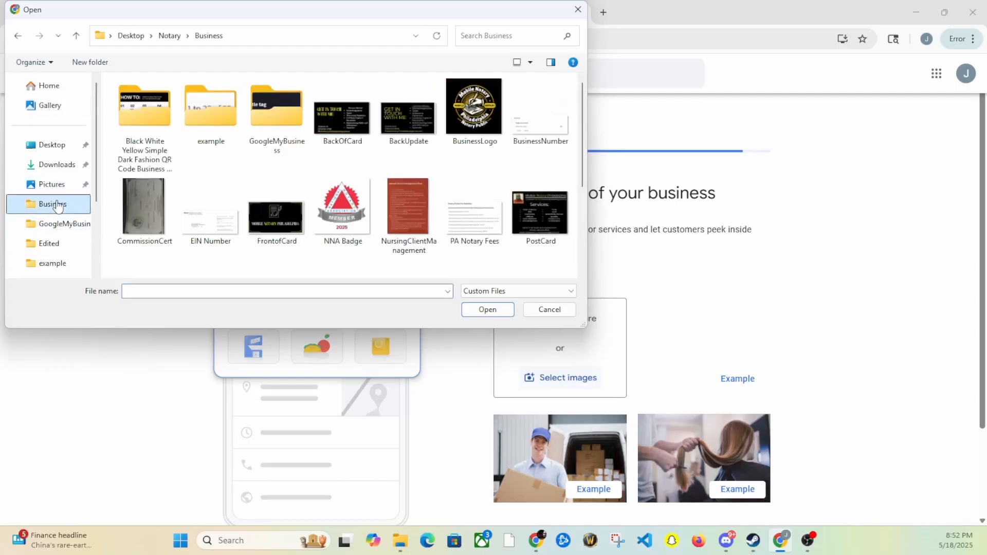
{"action": "left_click", "coordinate": [488, 140]}
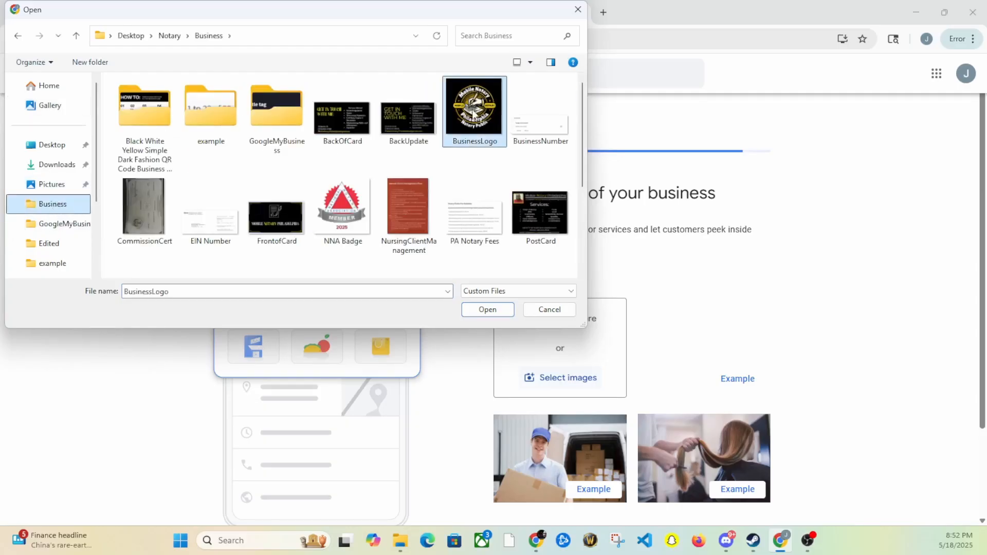
{"action": "left_click", "coordinate": [482, 308]}
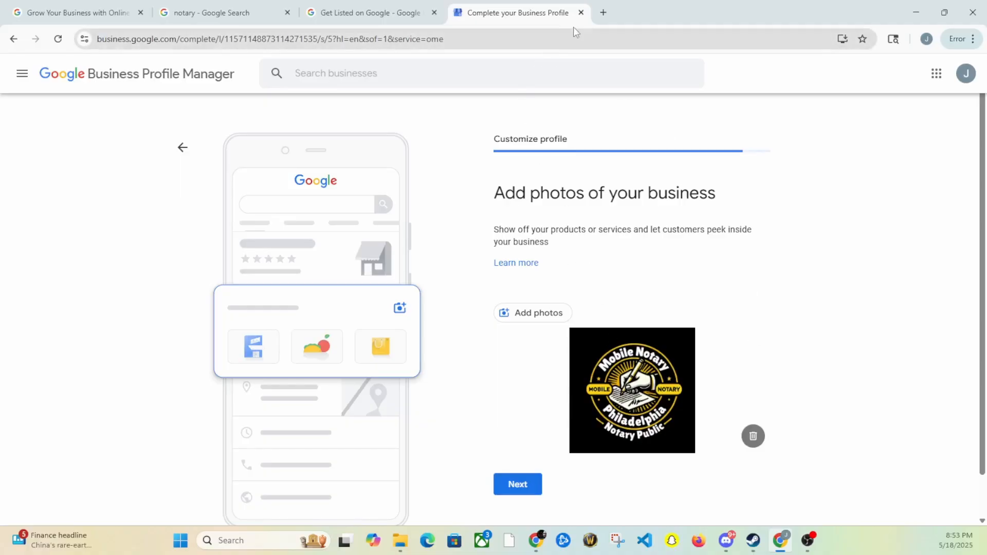
In a new tab, search 'notary logos' and show the Images results
{"action": "left_click", "coordinate": [604, 13]}
{"action": "left_click", "coordinate": [518, 40]}
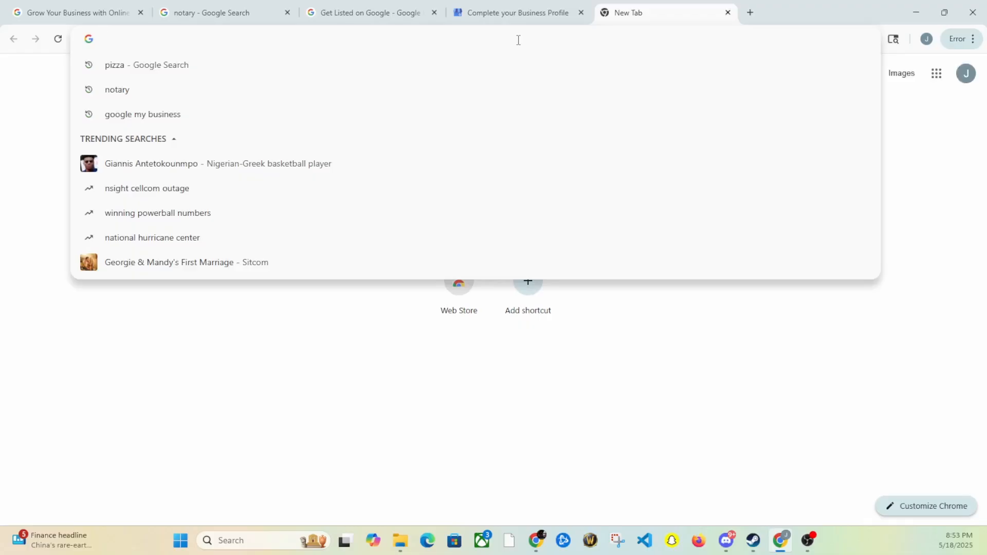
{"action": "type", "text": "gg"}
{"action": "key", "text": "BackSpace"}
{"action": "key", "text": "BackSpace"}
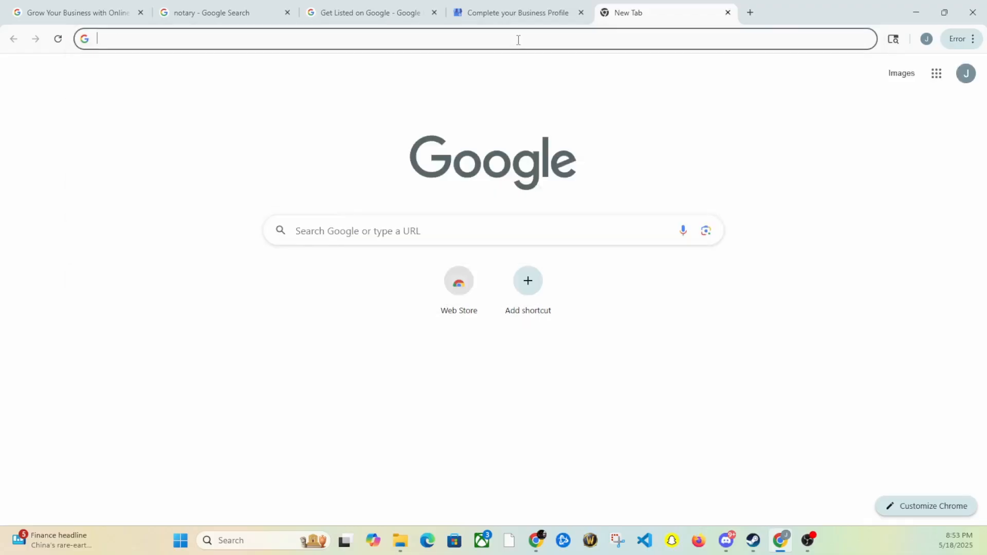
{"action": "type", "text": "otary log"}
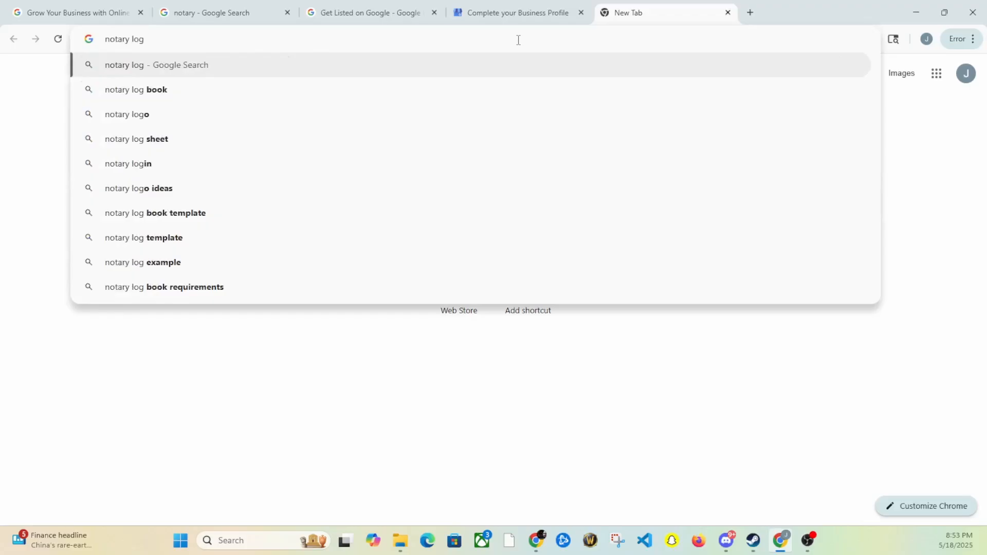
{"action": "type", "text": "os"}
{"action": "key", "text": "Return"}
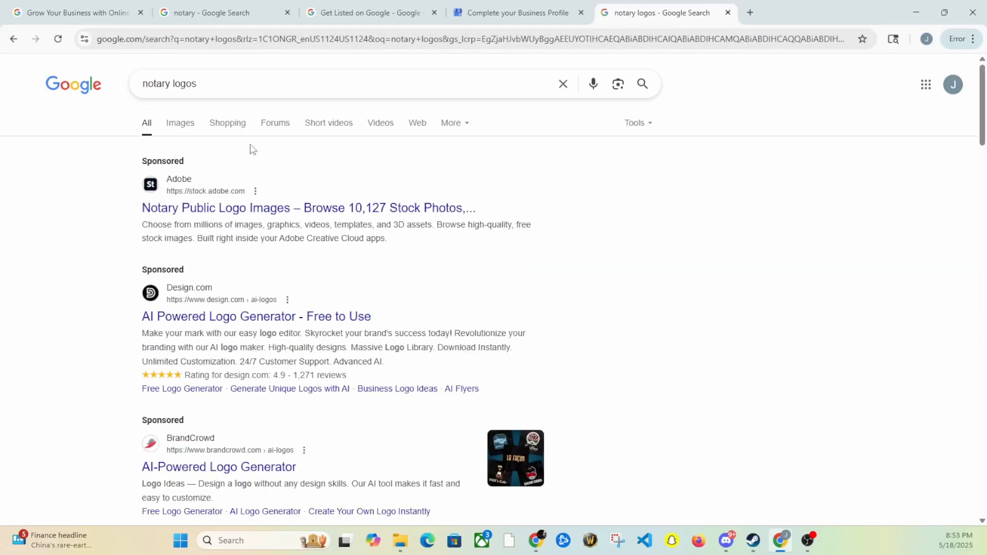
{"action": "left_click", "coordinate": [184, 130]}
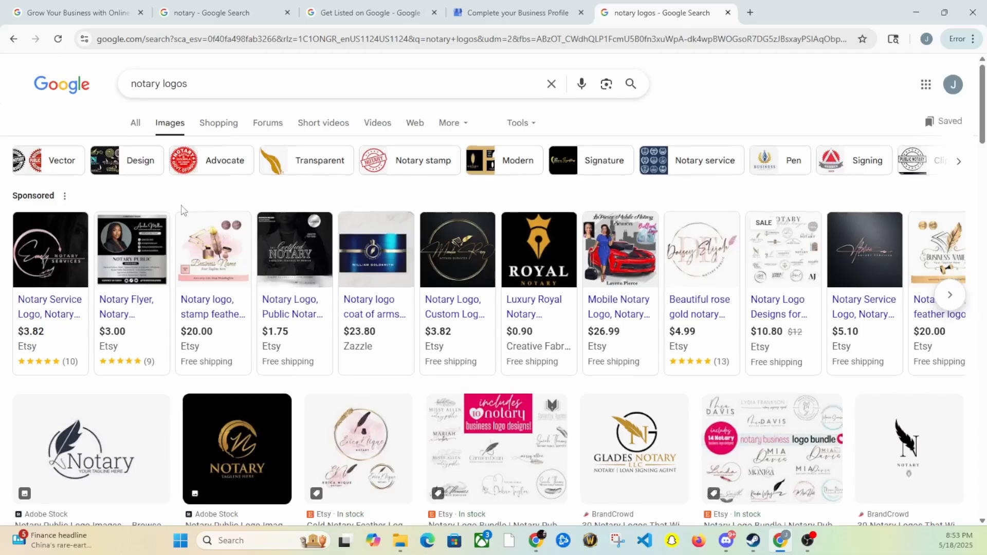
Scroll through the notary logo images, including Etsy listings and Adobe Stock designs
{"action": "scroll", "coordinate": [108, 266], "scroll_direction": "down", "scroll_amount": 3}
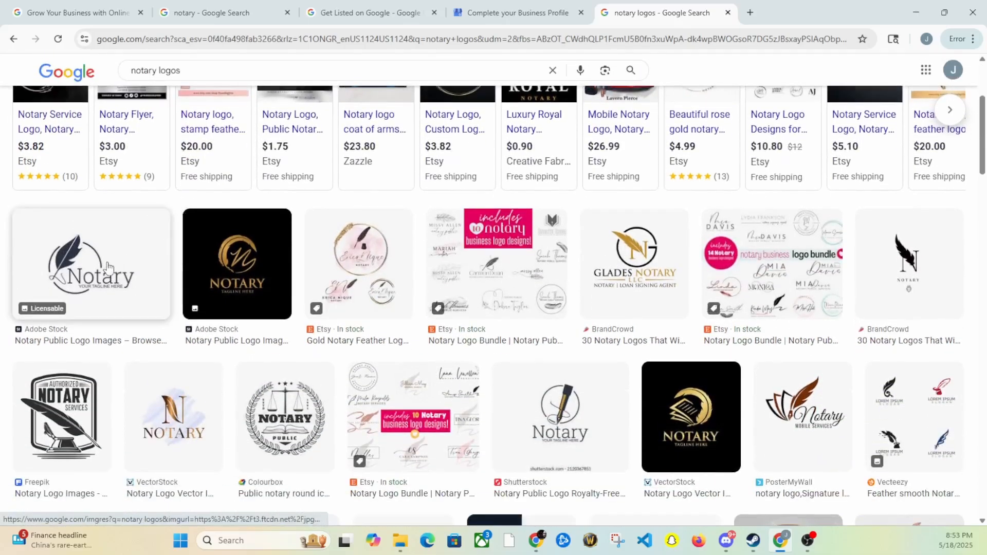
{"action": "scroll", "coordinate": [108, 265], "scroll_direction": "down", "scroll_amount": 2}
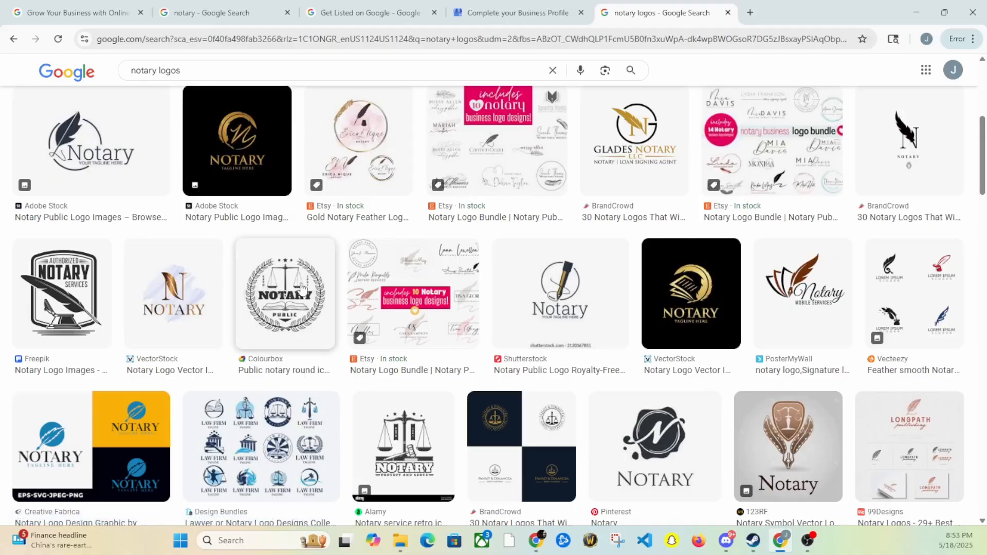
{"action": "scroll", "coordinate": [298, 292], "scroll_direction": "down", "scroll_amount": 5}
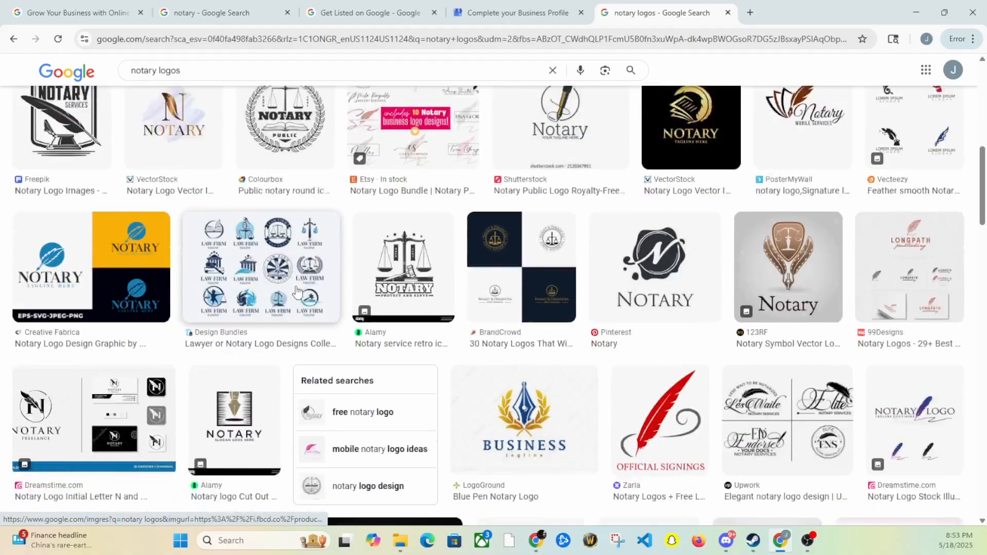
{"action": "scroll", "coordinate": [297, 292], "scroll_direction": "up", "scroll_amount": 10}
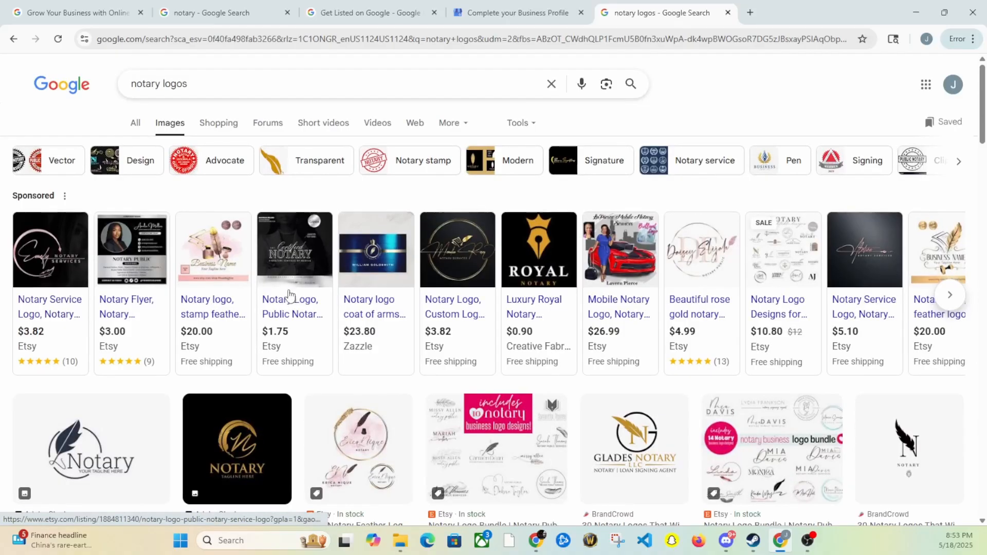
{"action": "mouse_move", "coordinate": [265, 324]}
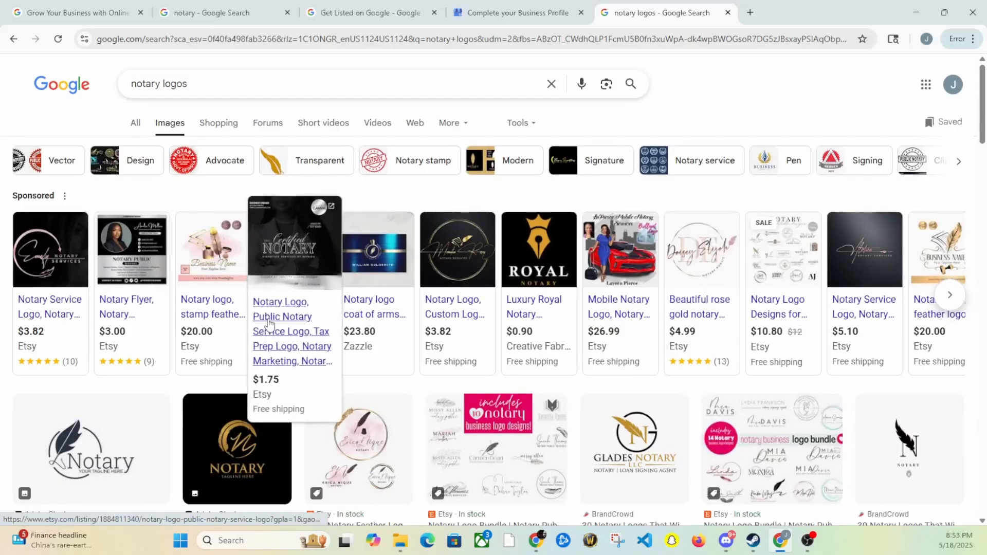
{"action": "scroll", "coordinate": [252, 360], "scroll_direction": "down", "scroll_amount": 1}
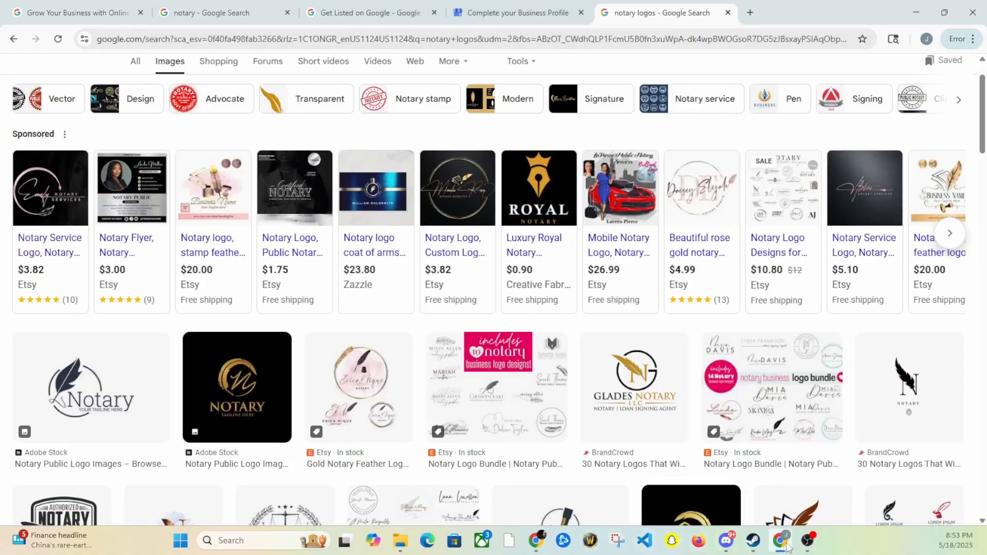
{"action": "mouse_move", "coordinate": [780, 541]}
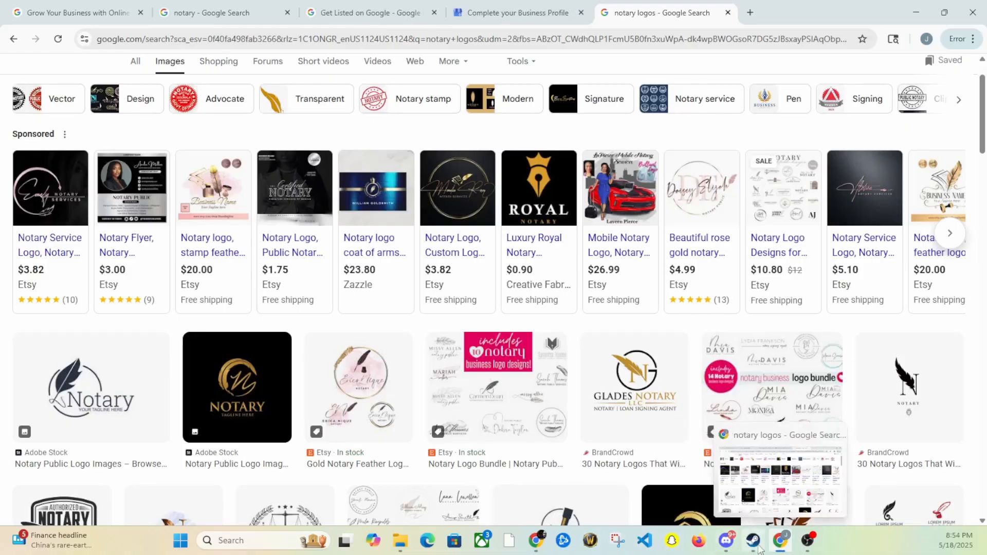
Attach the BusinessLogo image in ChatGPT and ask 'How would you improve this?'
{"action": "mouse_move", "coordinate": [532, 545]}
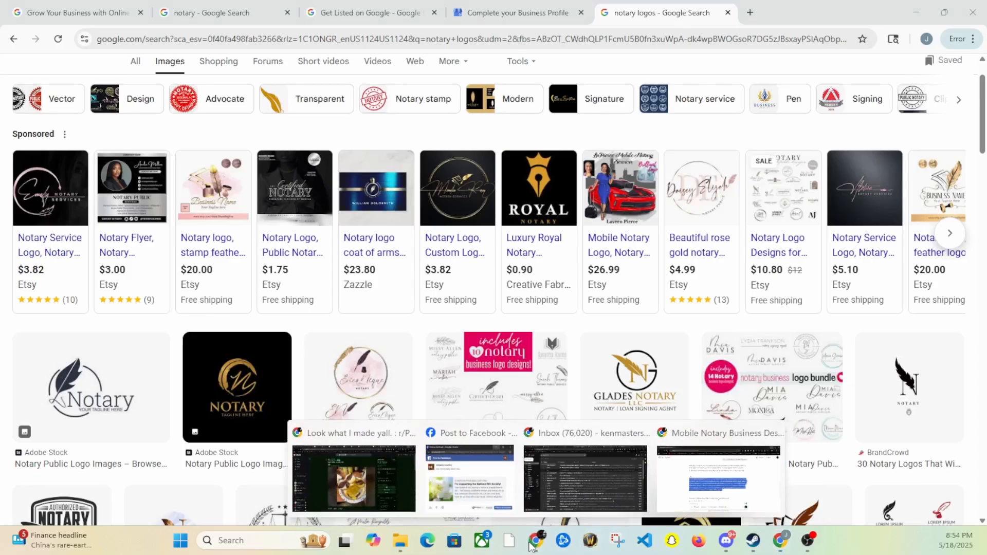
{"action": "left_click", "coordinate": [722, 502]}
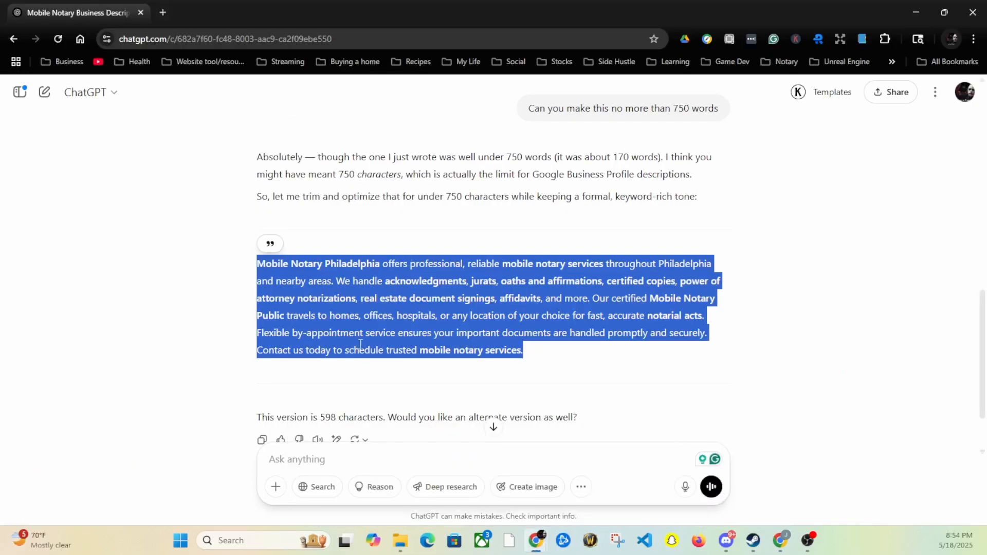
{"action": "scroll", "coordinate": [295, 307], "scroll_direction": "down", "scroll_amount": 2}
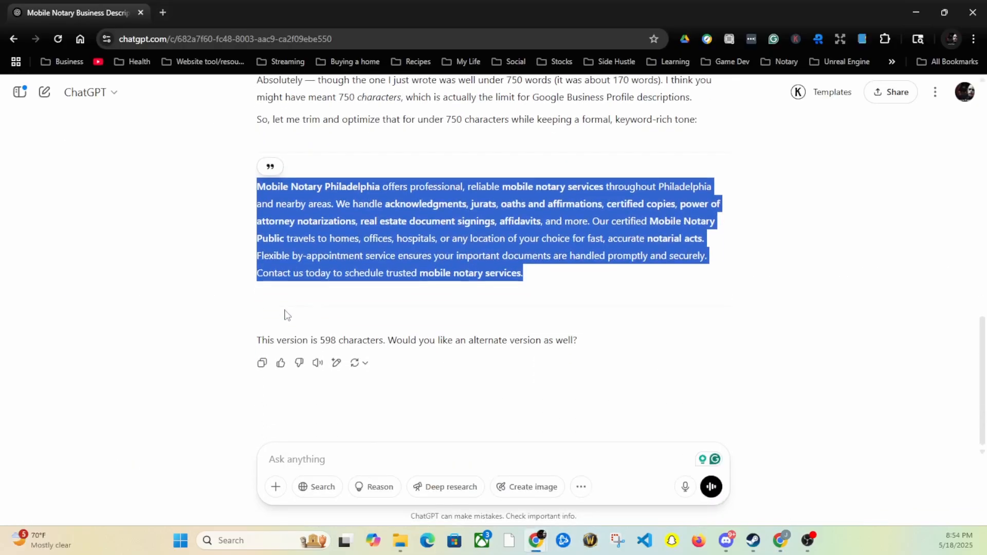
{"action": "left_click", "coordinate": [277, 489]}
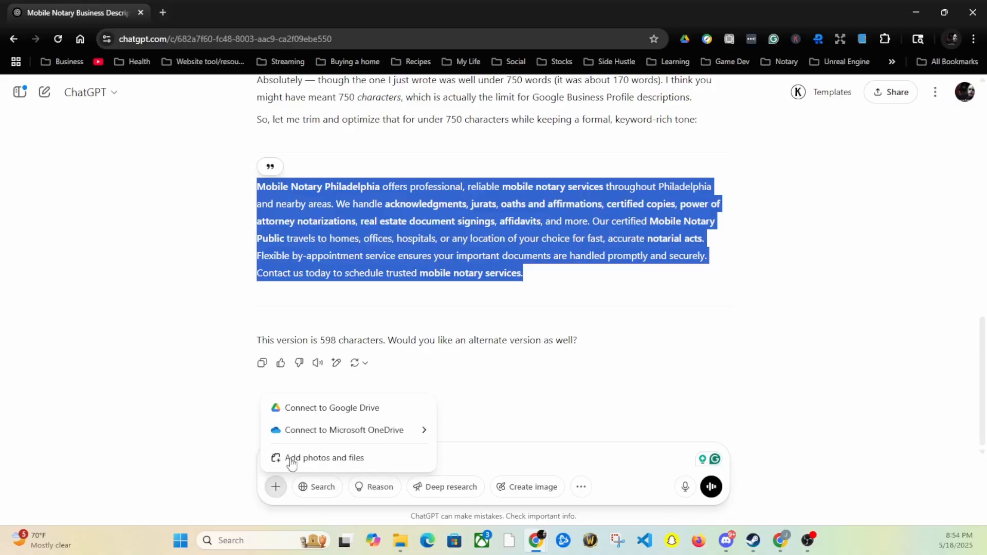
{"action": "left_click", "coordinate": [330, 457]}
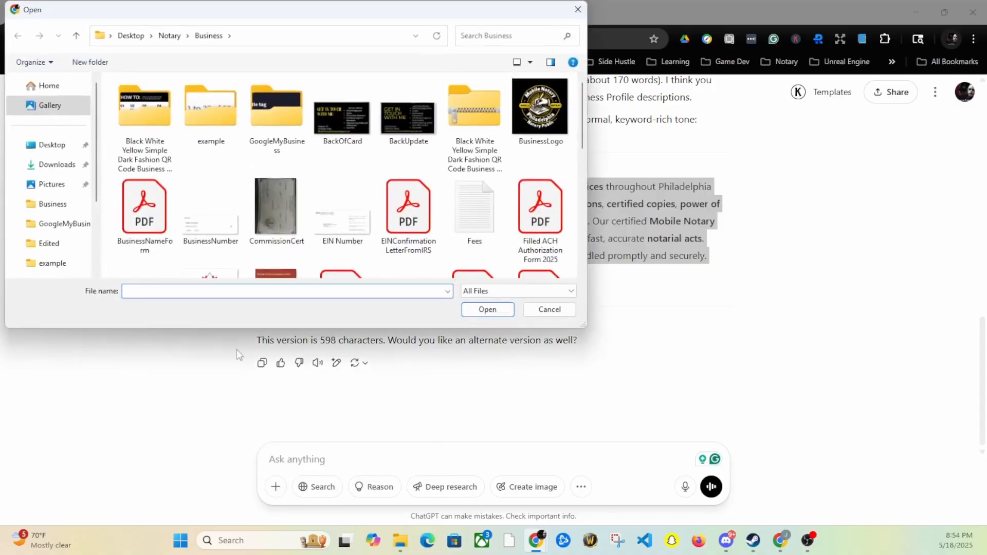
{"action": "left_click", "coordinate": [536, 111]}
{"action": "left_click", "coordinate": [480, 312]}
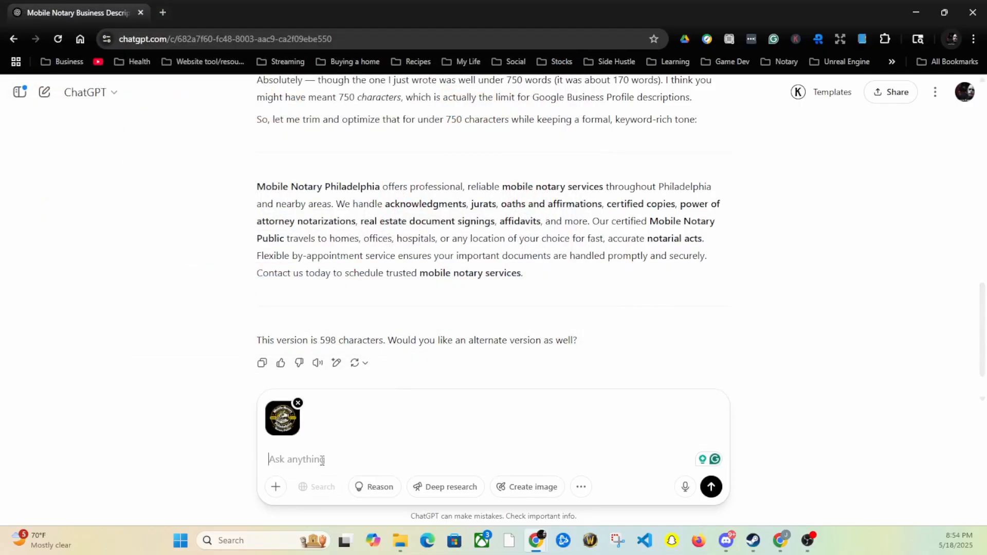
{"action": "type", "text": "How would you i"}
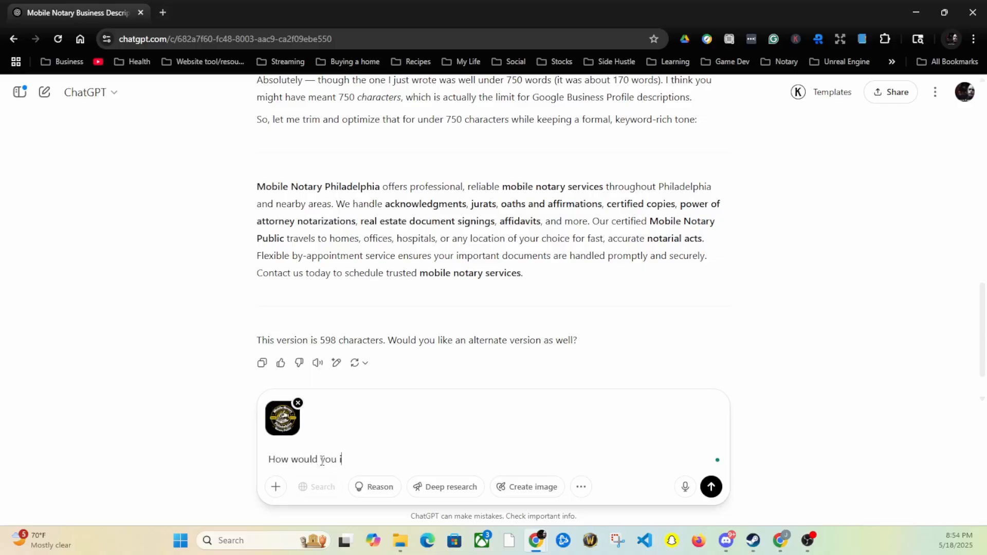
{"action": "type", "text": "pr"}
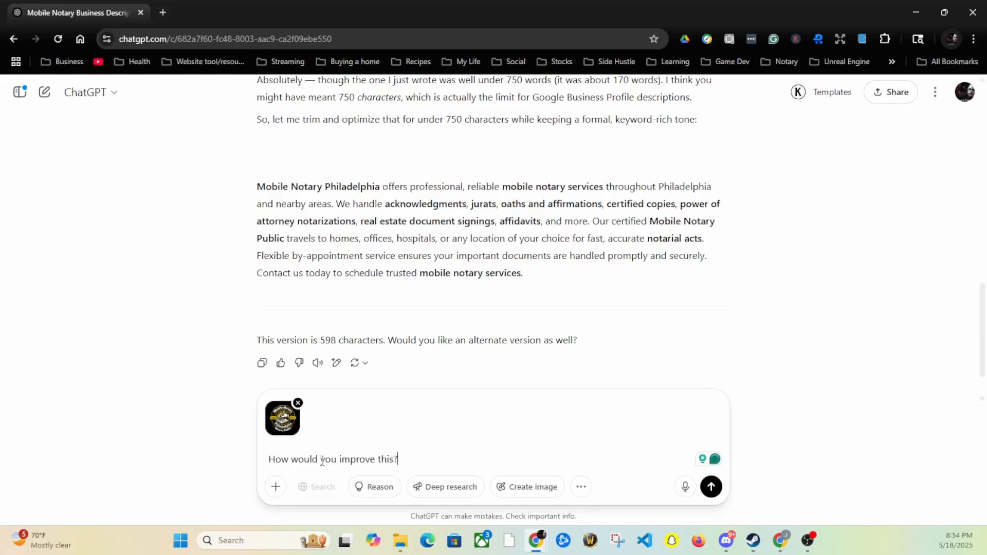
{"action": "key", "text": "Return"}
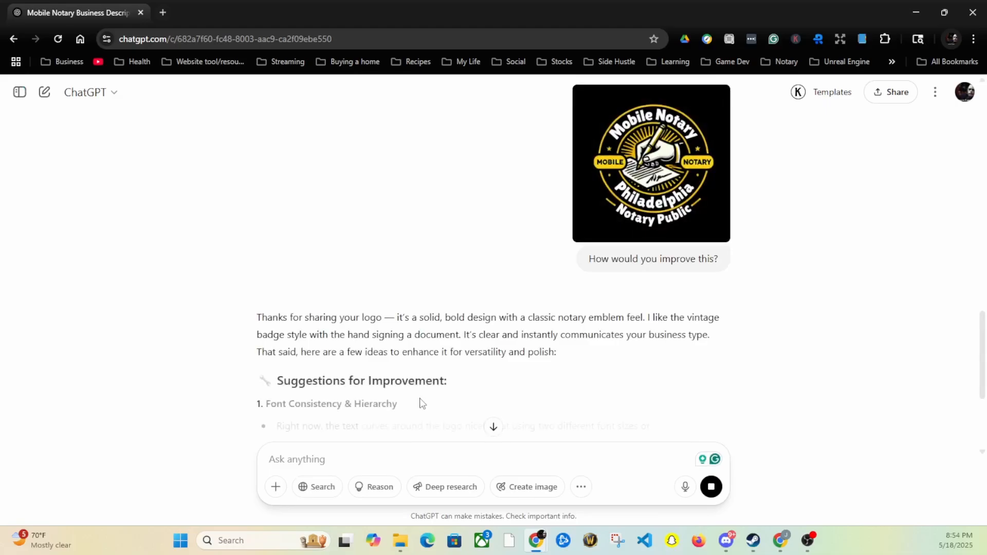
{"action": "scroll", "coordinate": [469, 375], "scroll_direction": "down", "scroll_amount": 2}
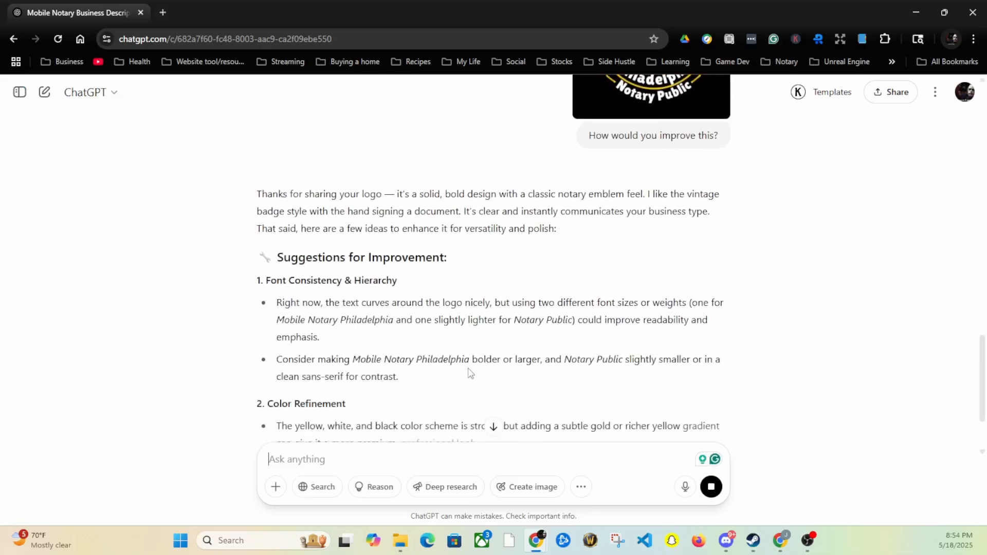
{"action": "scroll", "coordinate": [469, 370], "scroll_direction": "down", "scroll_amount": 1}
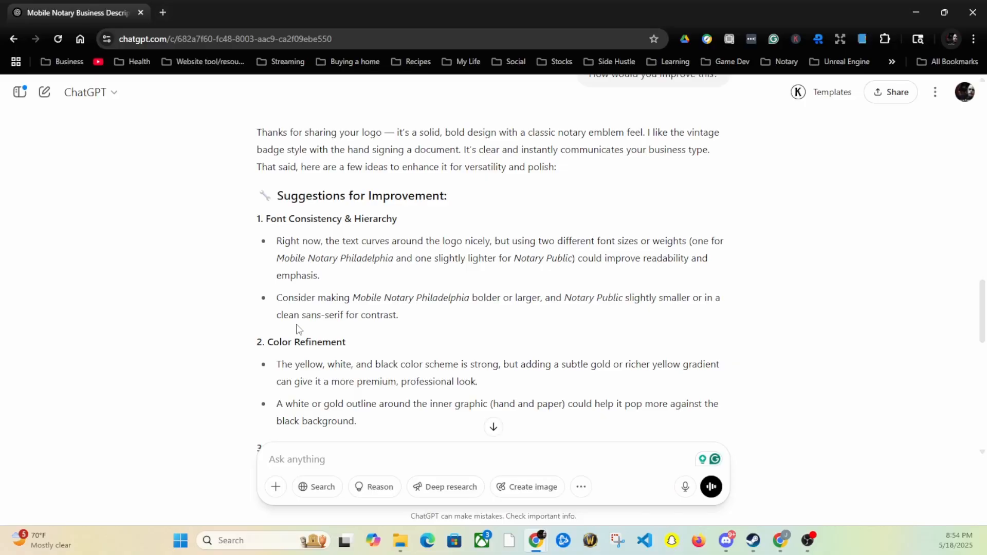
{"action": "scroll", "coordinate": [346, 280], "scroll_direction": "down", "scroll_amount": 3}
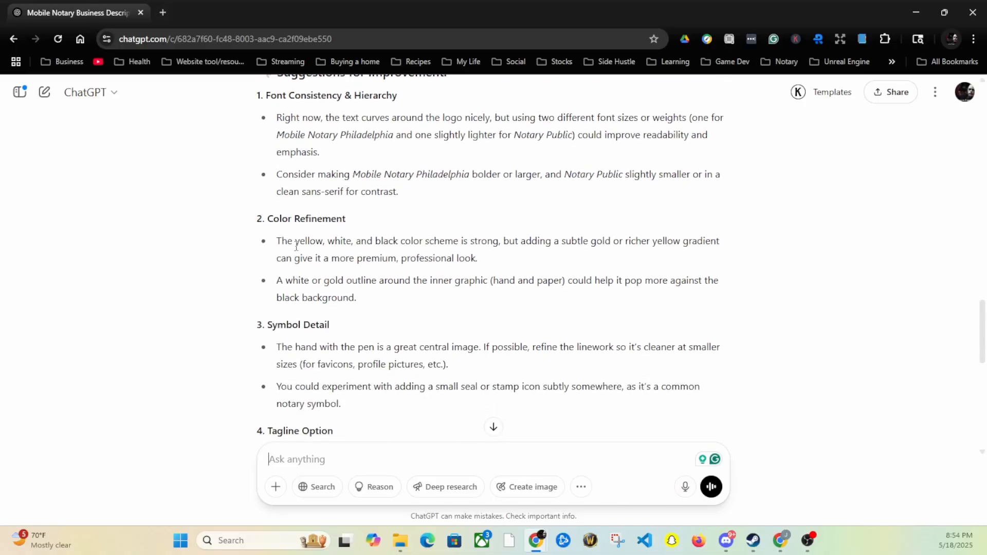
{"action": "scroll", "coordinate": [298, 241], "scroll_direction": "down", "scroll_amount": 1}
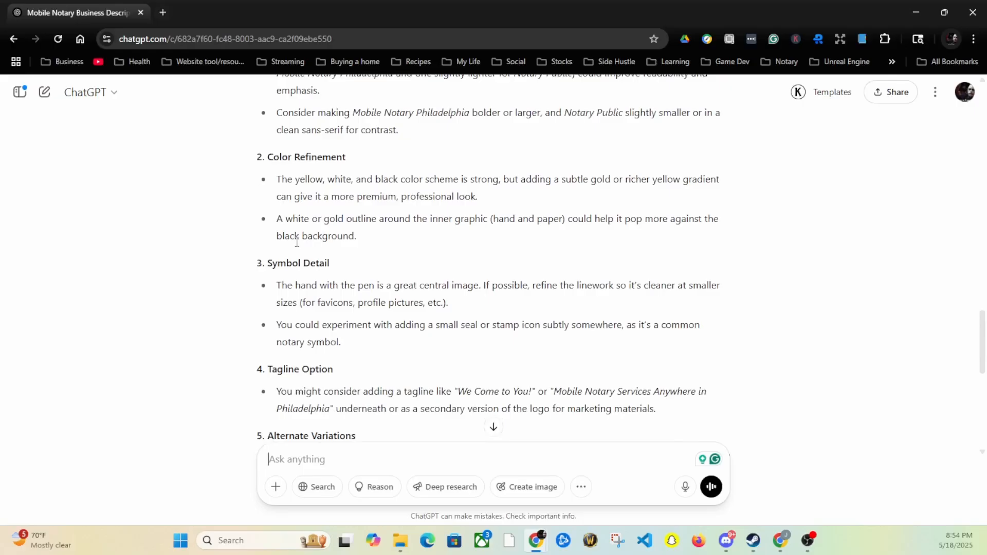
{"action": "scroll", "coordinate": [297, 242], "scroll_direction": "down", "scroll_amount": 1}
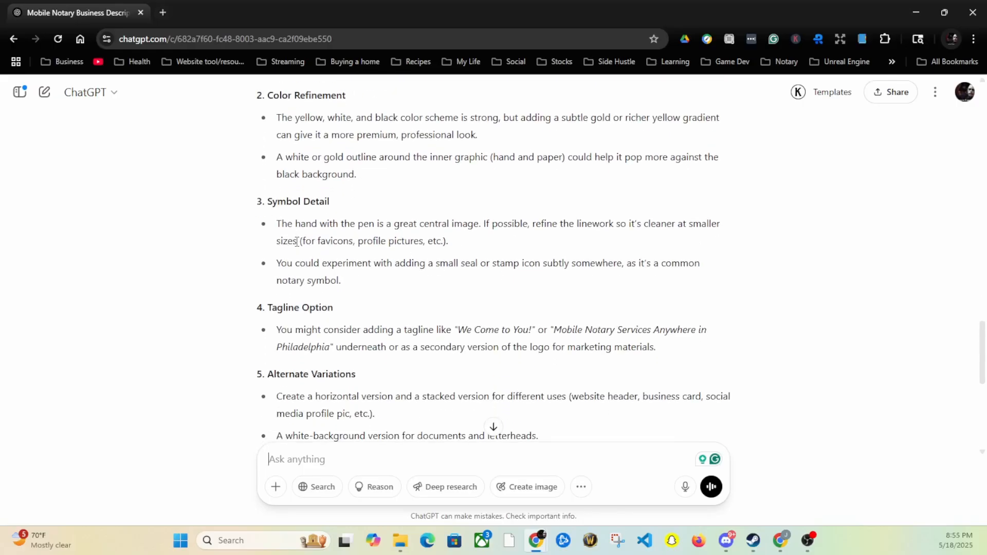
{"action": "scroll", "coordinate": [416, 258], "scroll_direction": "down", "scroll_amount": 1}
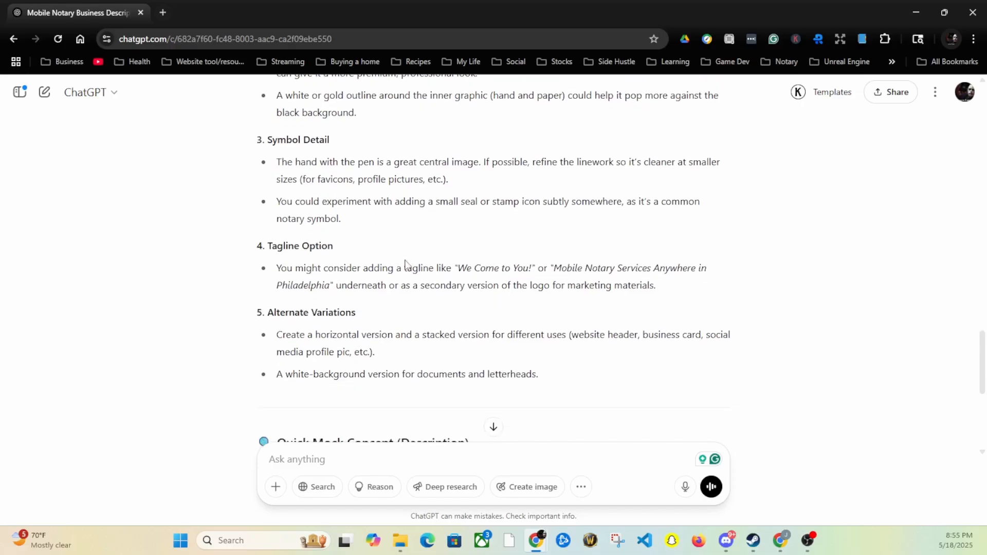
{"action": "scroll", "coordinate": [405, 262], "scroll_direction": "down", "scroll_amount": 4}
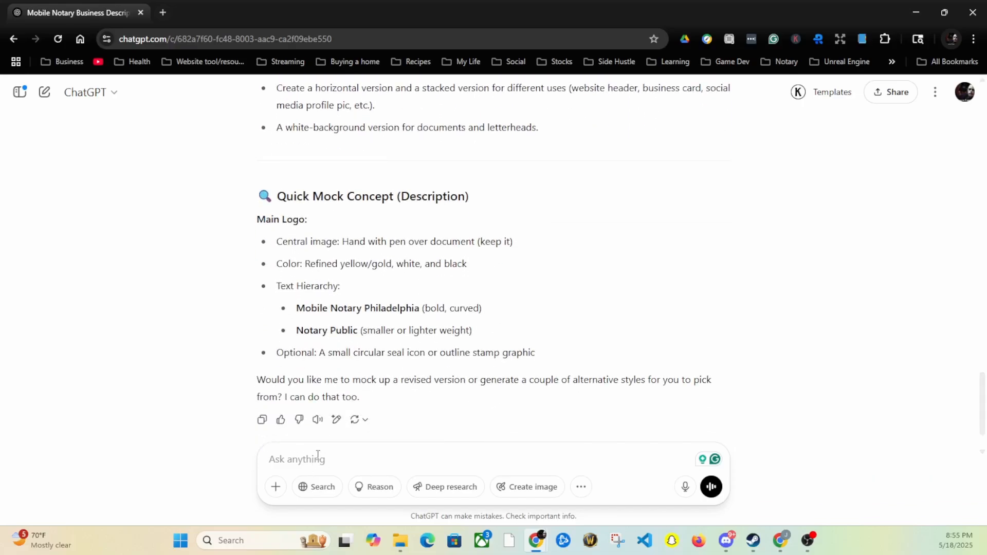
{"action": "scroll", "coordinate": [278, 227], "scroll_direction": "down", "scroll_amount": 1}
{"action": "scroll", "coordinate": [262, 223], "scroll_direction": "up", "scroll_amount": 1}
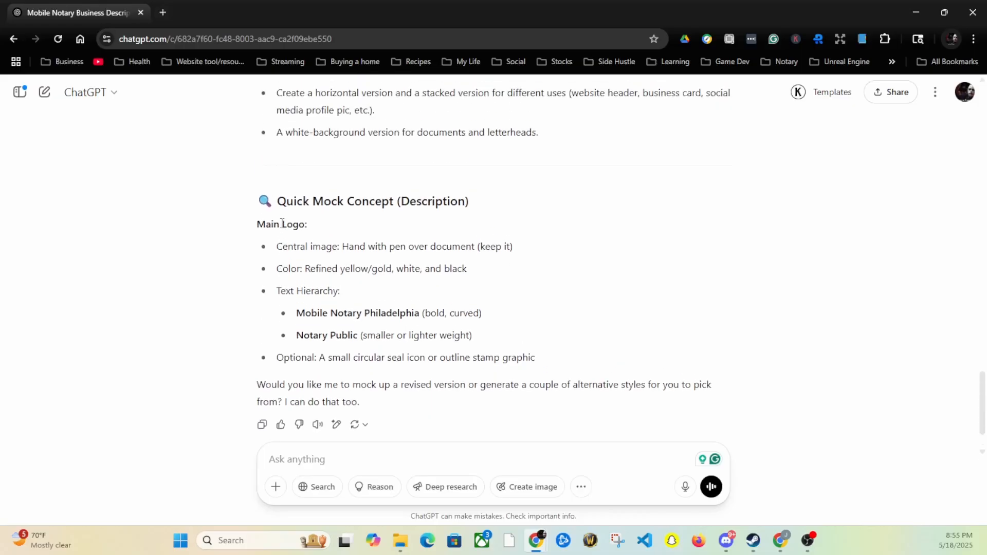
{"action": "scroll", "coordinate": [279, 236], "scroll_direction": "down", "scroll_amount": 1}
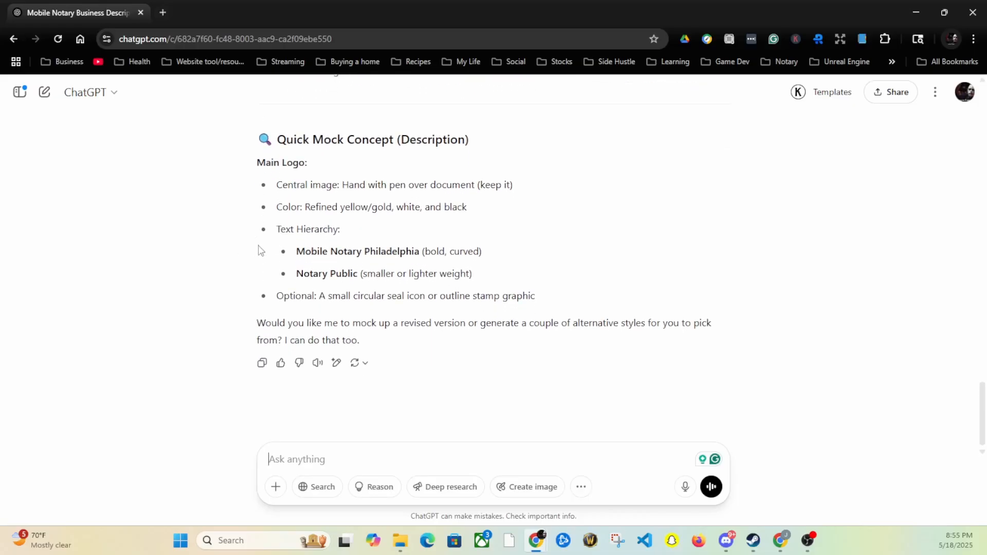
Ask ChatGPT 'Can you show me a mock up?' of the improved logo
{"action": "type", "text": "Can"}
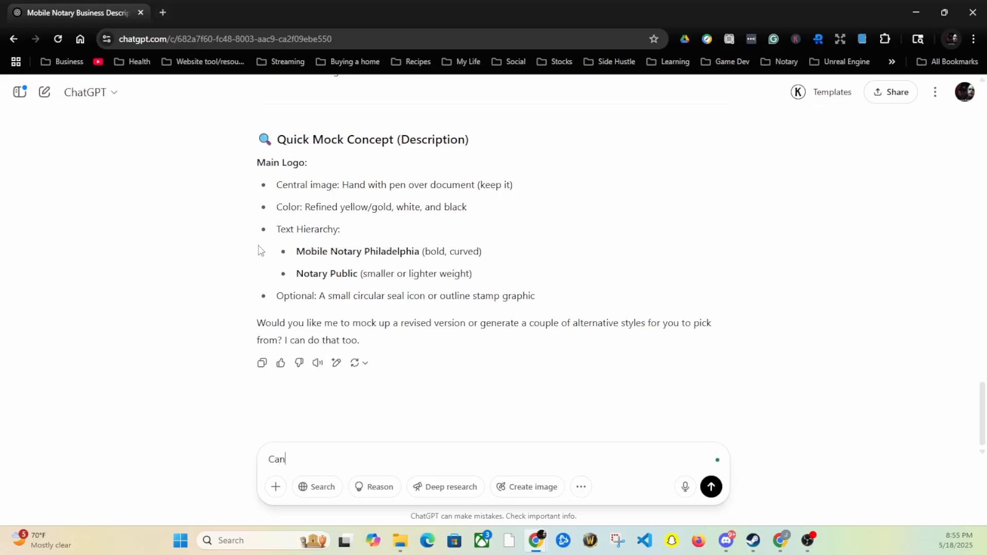
{"action": "type", "text": " you show me a mock up?"}
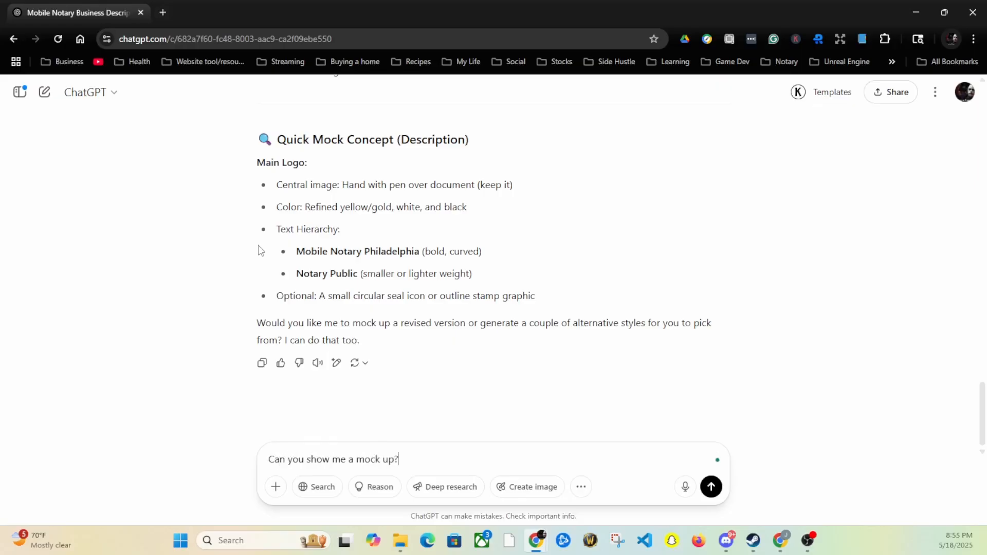
{"action": "key", "text": "Return"}
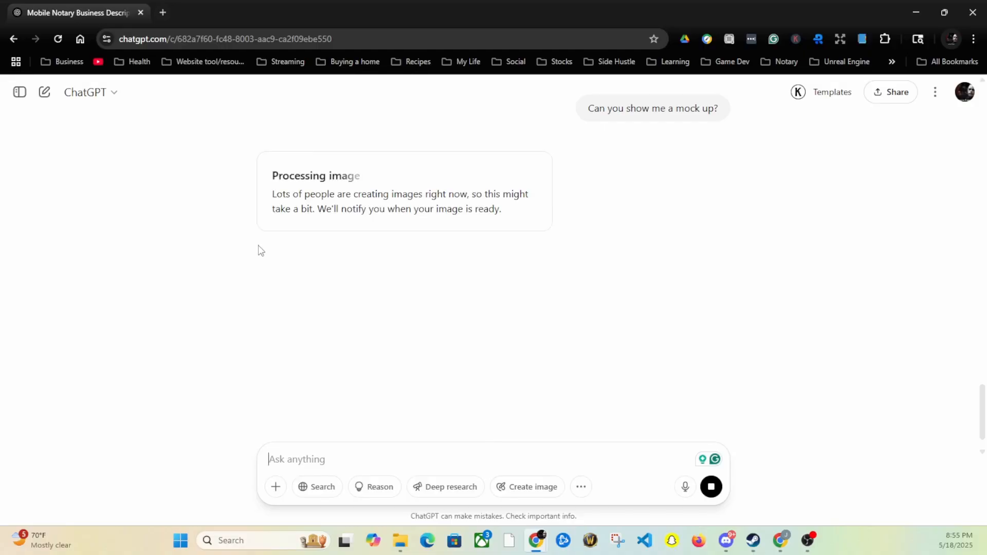
{"action": "scroll", "coordinate": [487, 257], "scroll_direction": "up", "scroll_amount": 10}
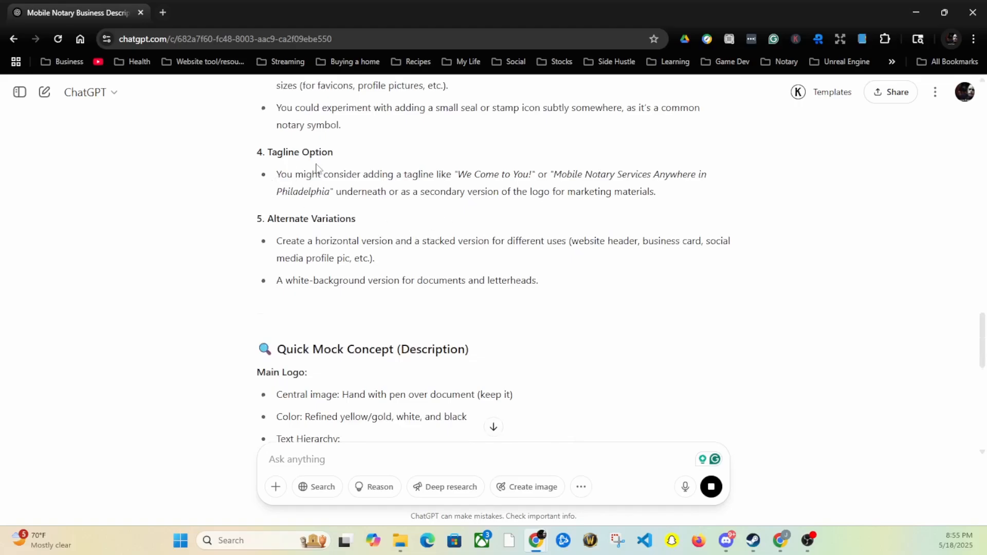
{"action": "scroll", "coordinate": [315, 169], "scroll_direction": "up", "scroll_amount": 4}
{"action": "scroll", "coordinate": [290, 220], "scroll_direction": "up", "scroll_amount": 3}
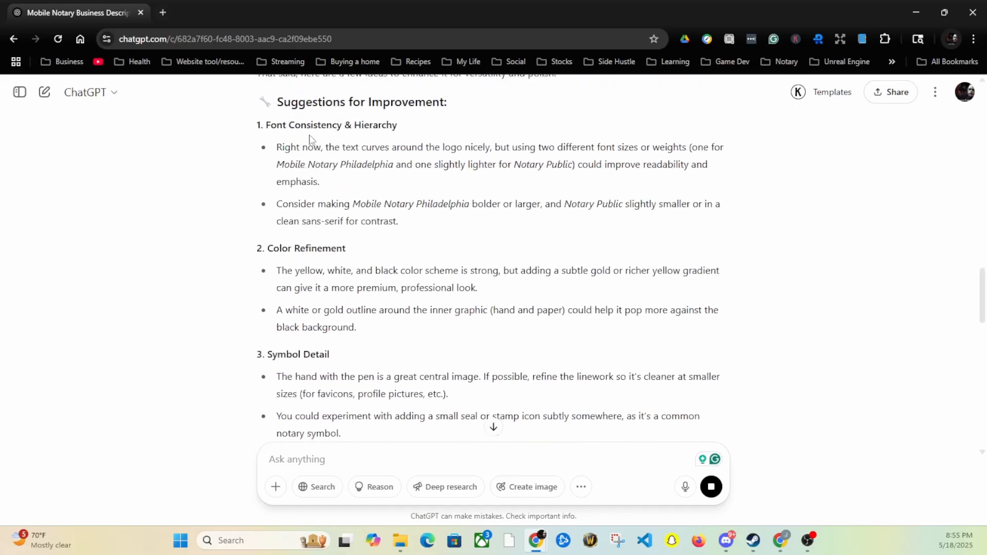
{"action": "scroll", "coordinate": [384, 153], "scroll_direction": "down", "scroll_amount": 15}
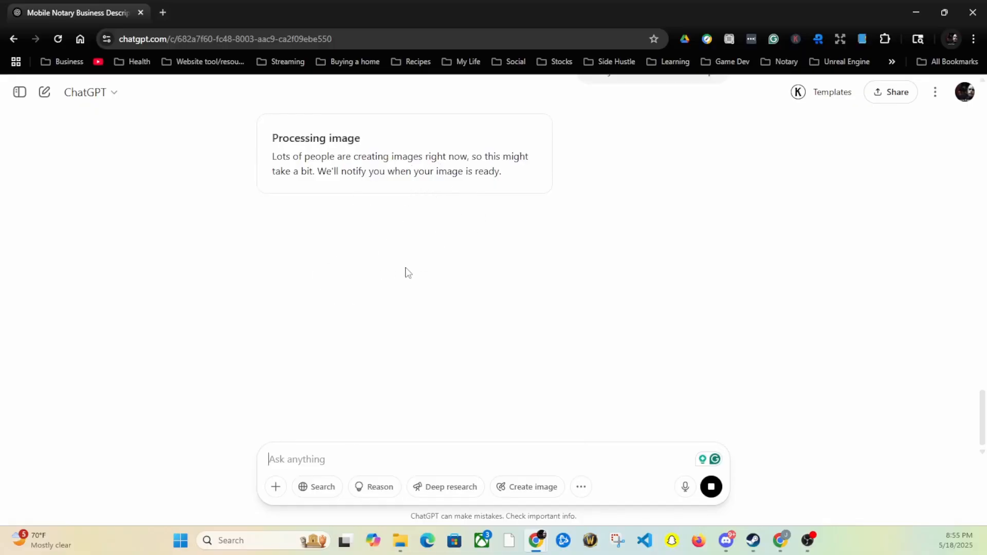
{"action": "scroll", "coordinate": [409, 265], "scroll_direction": "up", "scroll_amount": 15}
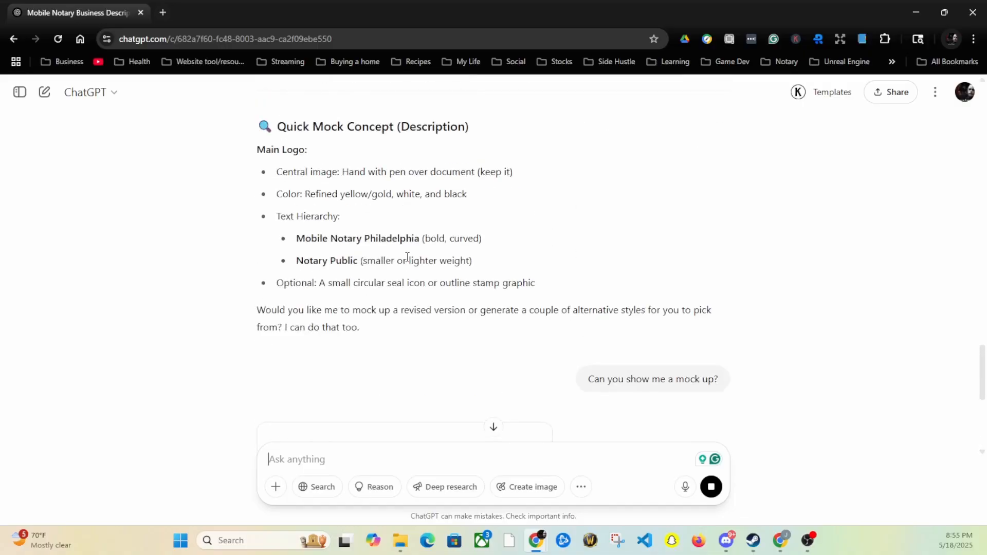
Scroll through the ChatGPT conversation while the logo mock-up image is still processing
{"action": "scroll", "coordinate": [409, 264], "scroll_direction": "up", "scroll_amount": 3}
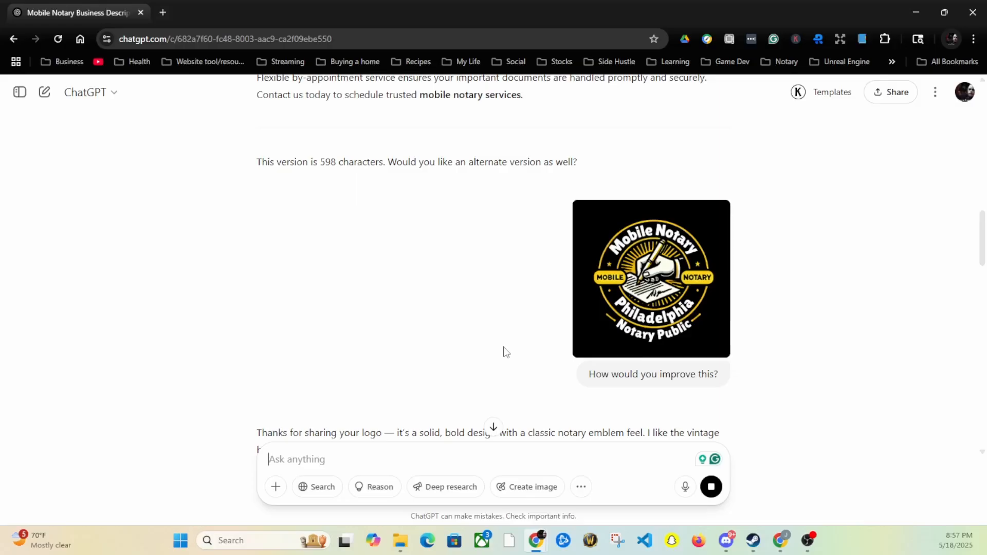
{"action": "scroll", "coordinate": [507, 352], "scroll_direction": "down", "scroll_amount": 15}
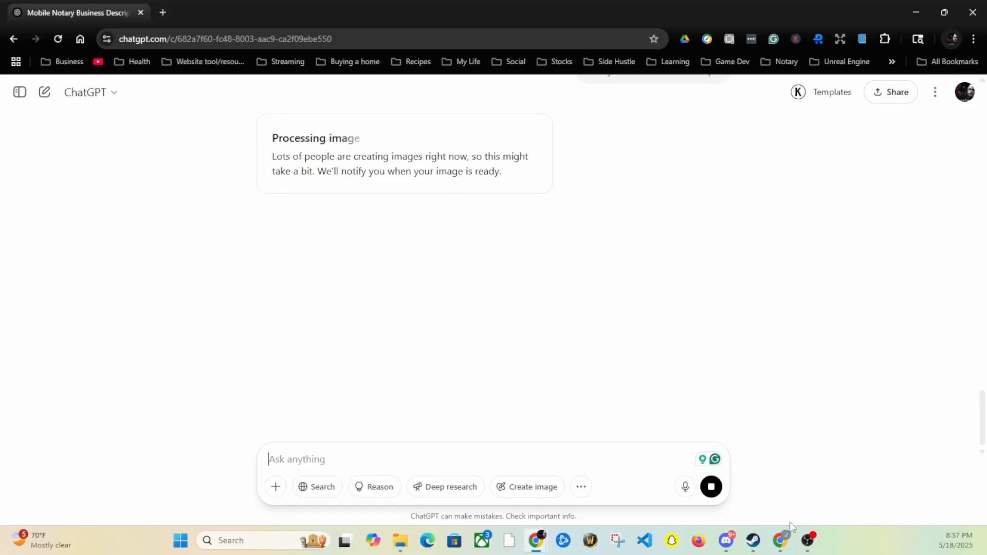
Return to the profile setup, accept the logo photo, skip Google Ads, and continue
{"action": "left_click", "coordinate": [785, 549]}
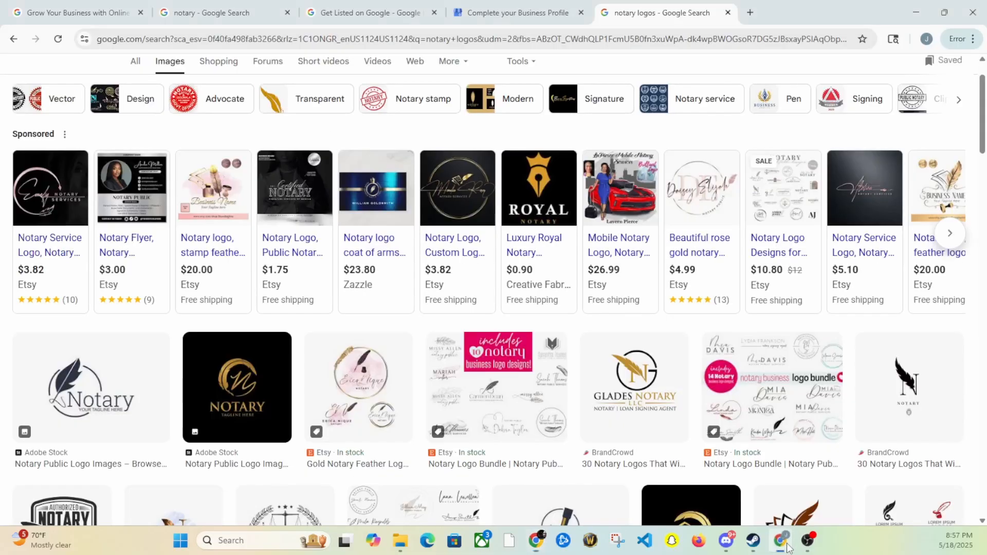
{"action": "left_click", "coordinate": [524, 9]}
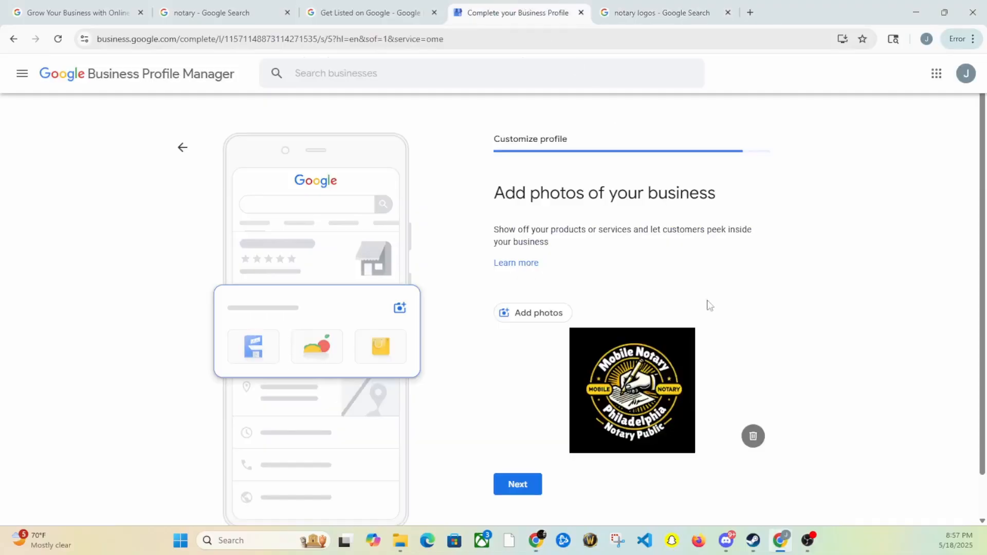
{"action": "left_click", "coordinate": [519, 485]}
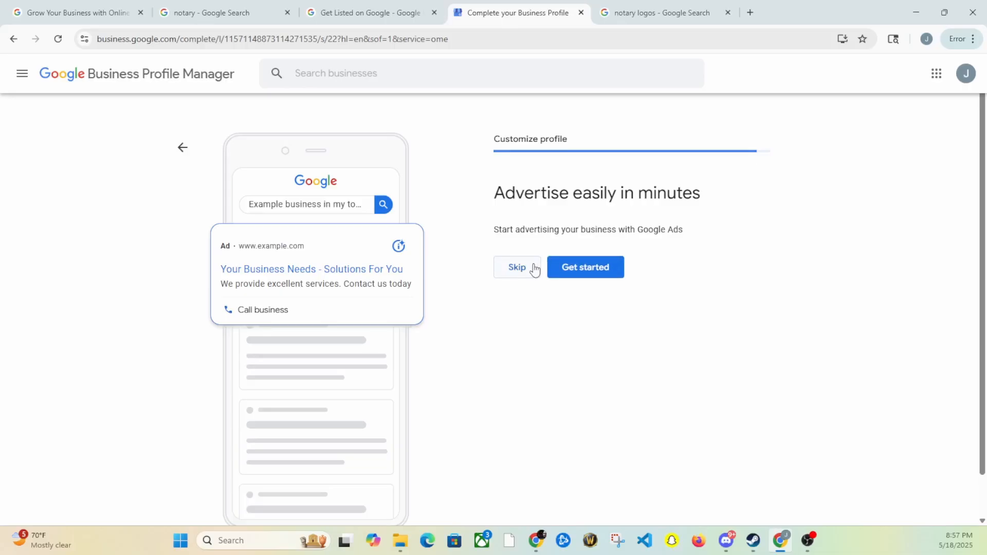
{"action": "left_click", "coordinate": [519, 270]}
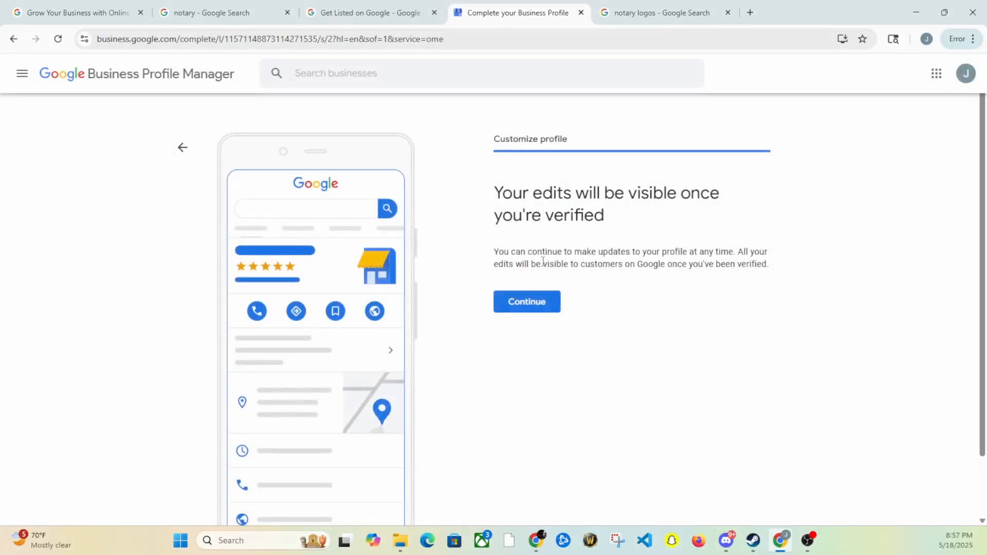
{"action": "left_click", "coordinate": [529, 308]}
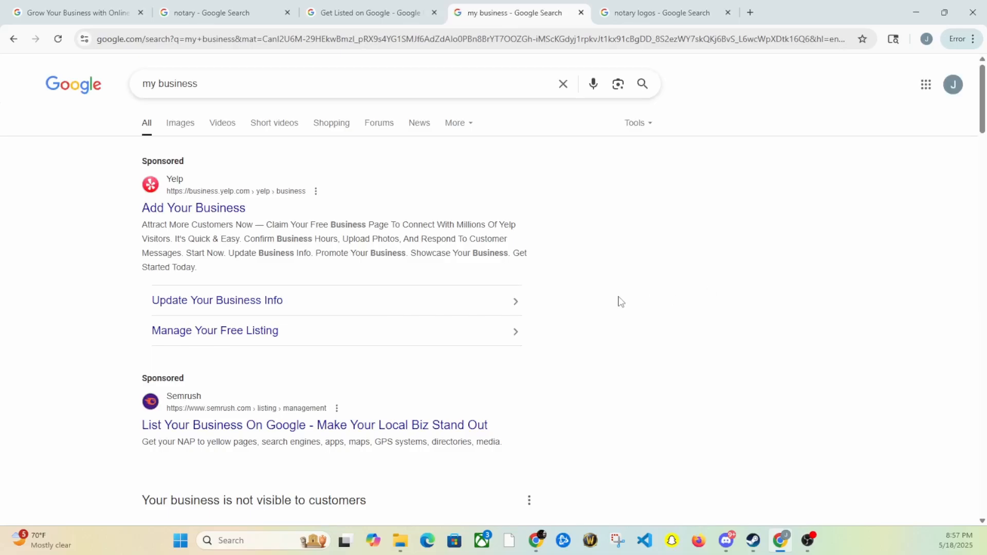
Scroll down to the JJ Notary business panel and choose Get verified
{"action": "scroll", "coordinate": [532, 249], "scroll_direction": "down", "scroll_amount": 5}
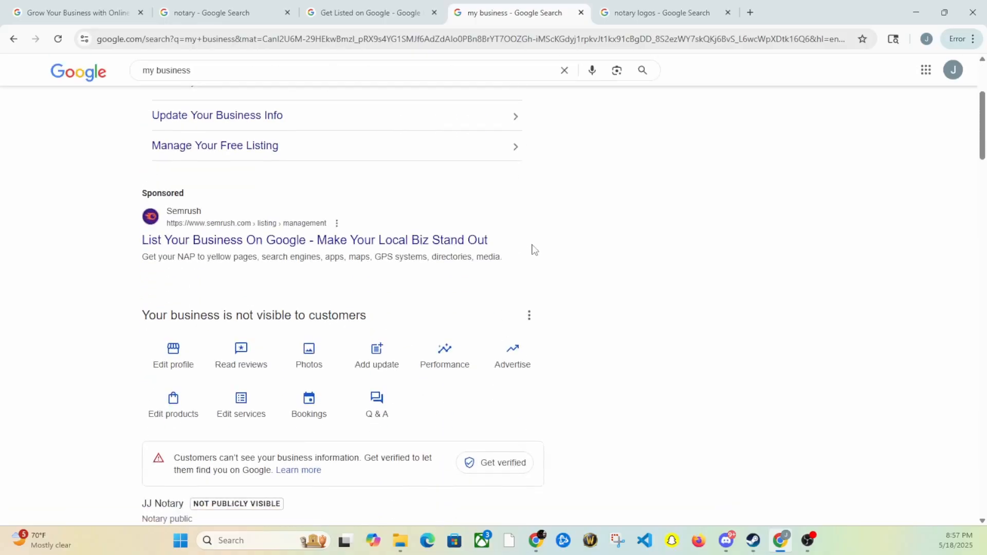
{"action": "scroll", "coordinate": [532, 251], "scroll_direction": "down", "scroll_amount": 1}
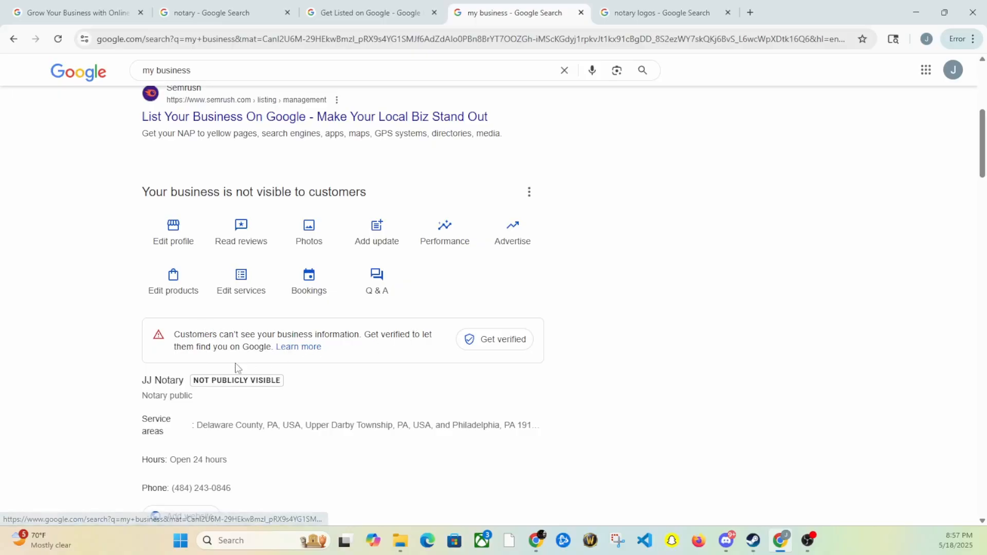
{"action": "scroll", "coordinate": [237, 367], "scroll_direction": "down", "scroll_amount": 2}
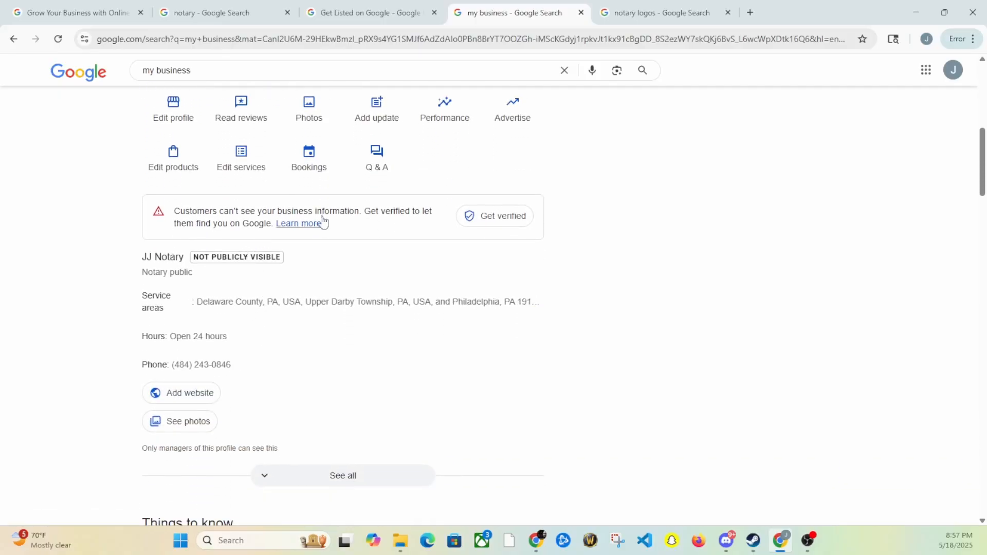
{"action": "left_click", "coordinate": [488, 220]}
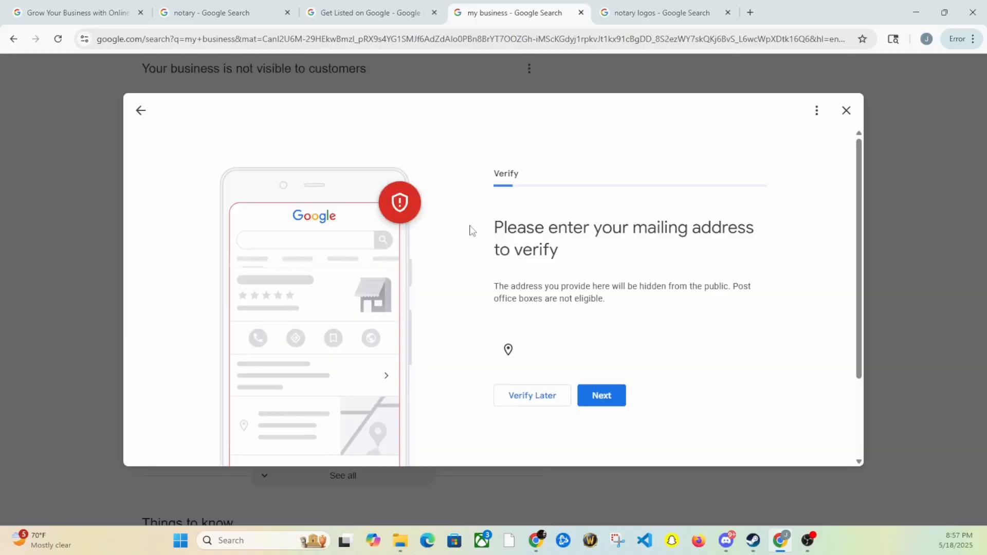
Scroll the verification dialog down to the mailing-address fields with United States preset
{"action": "scroll", "coordinate": [586, 276], "scroll_direction": "down", "scroll_amount": 3}
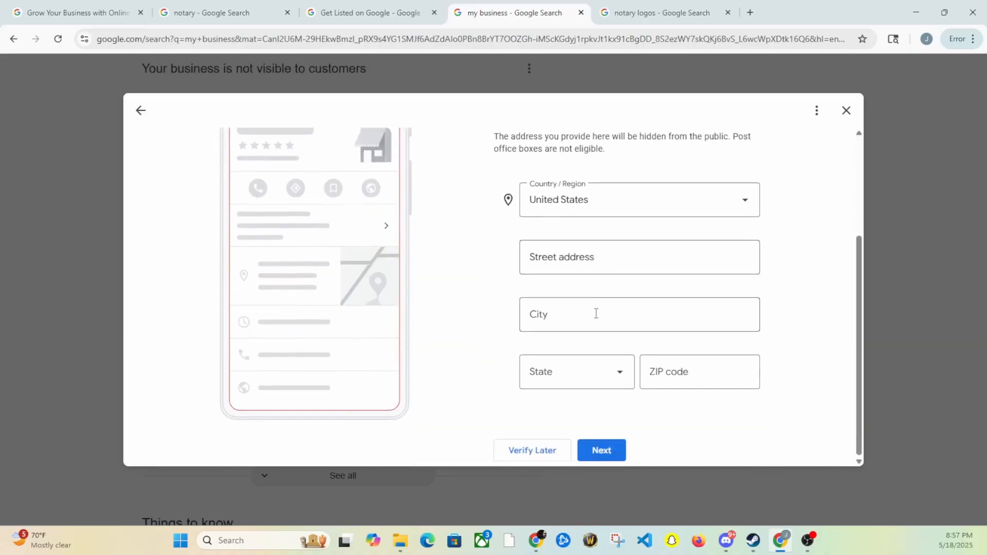